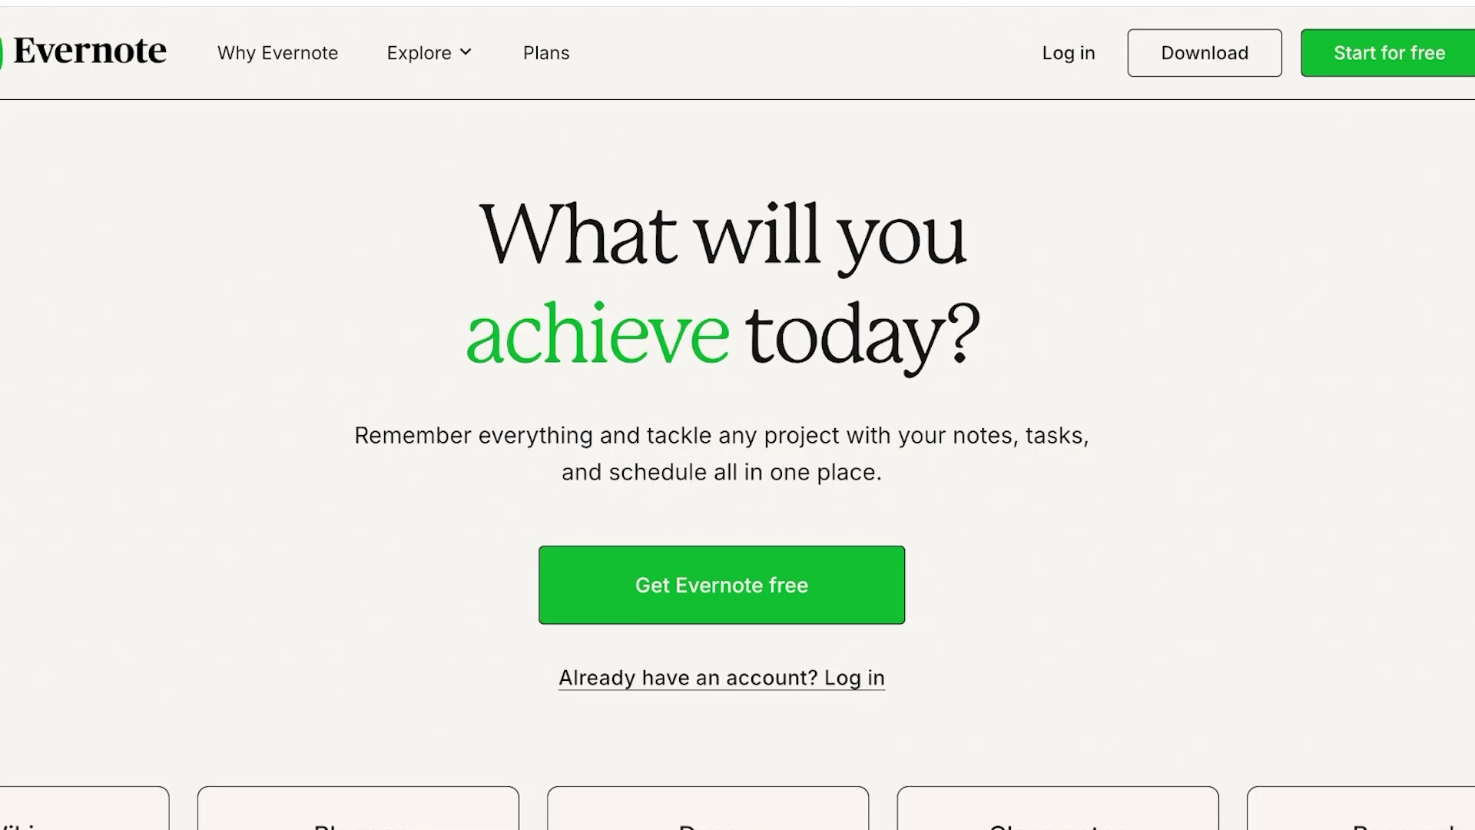
scroll(738, 461, "down", 10)
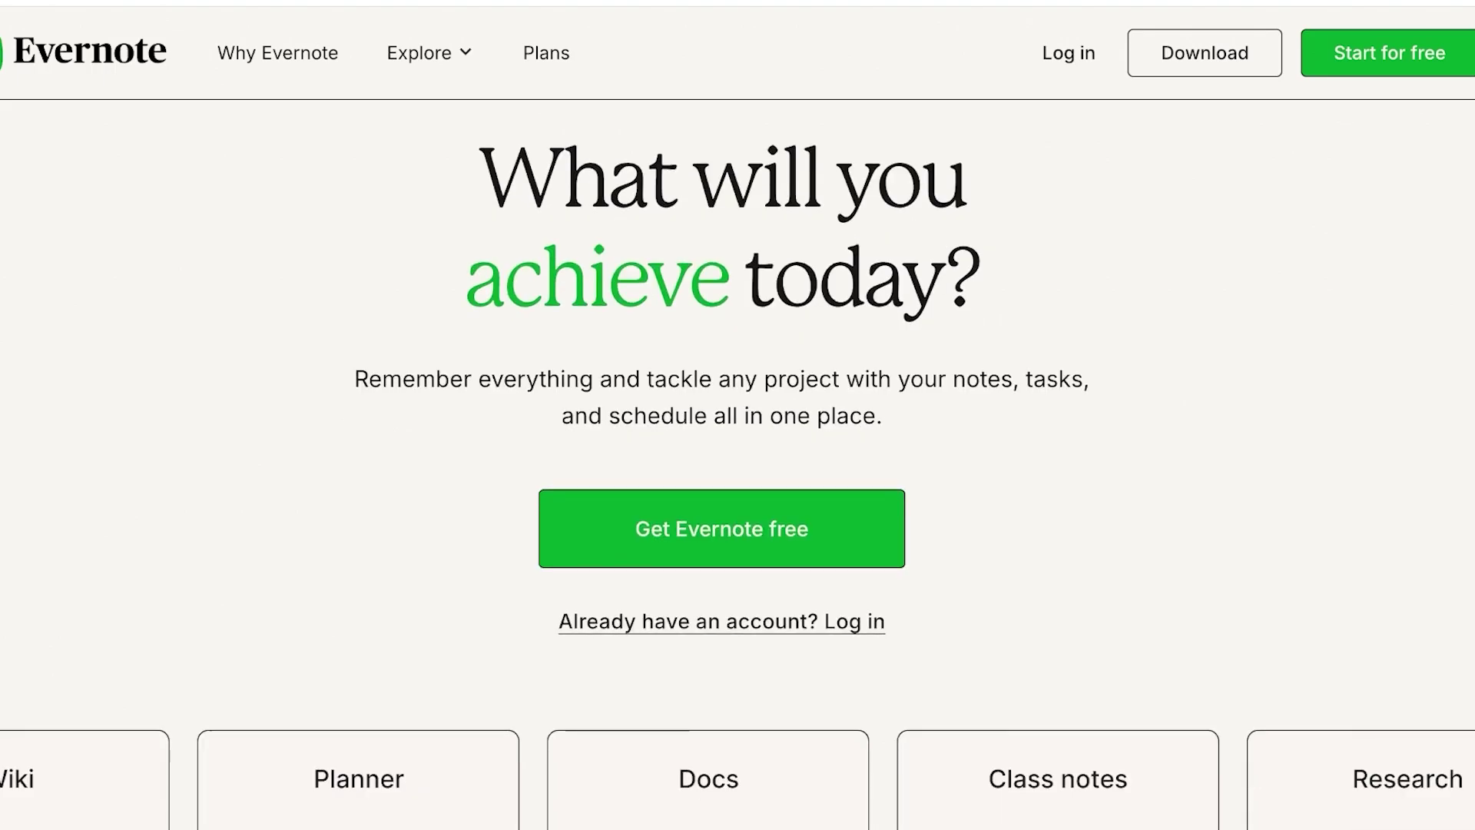
scroll(738, 461, "up", 3)
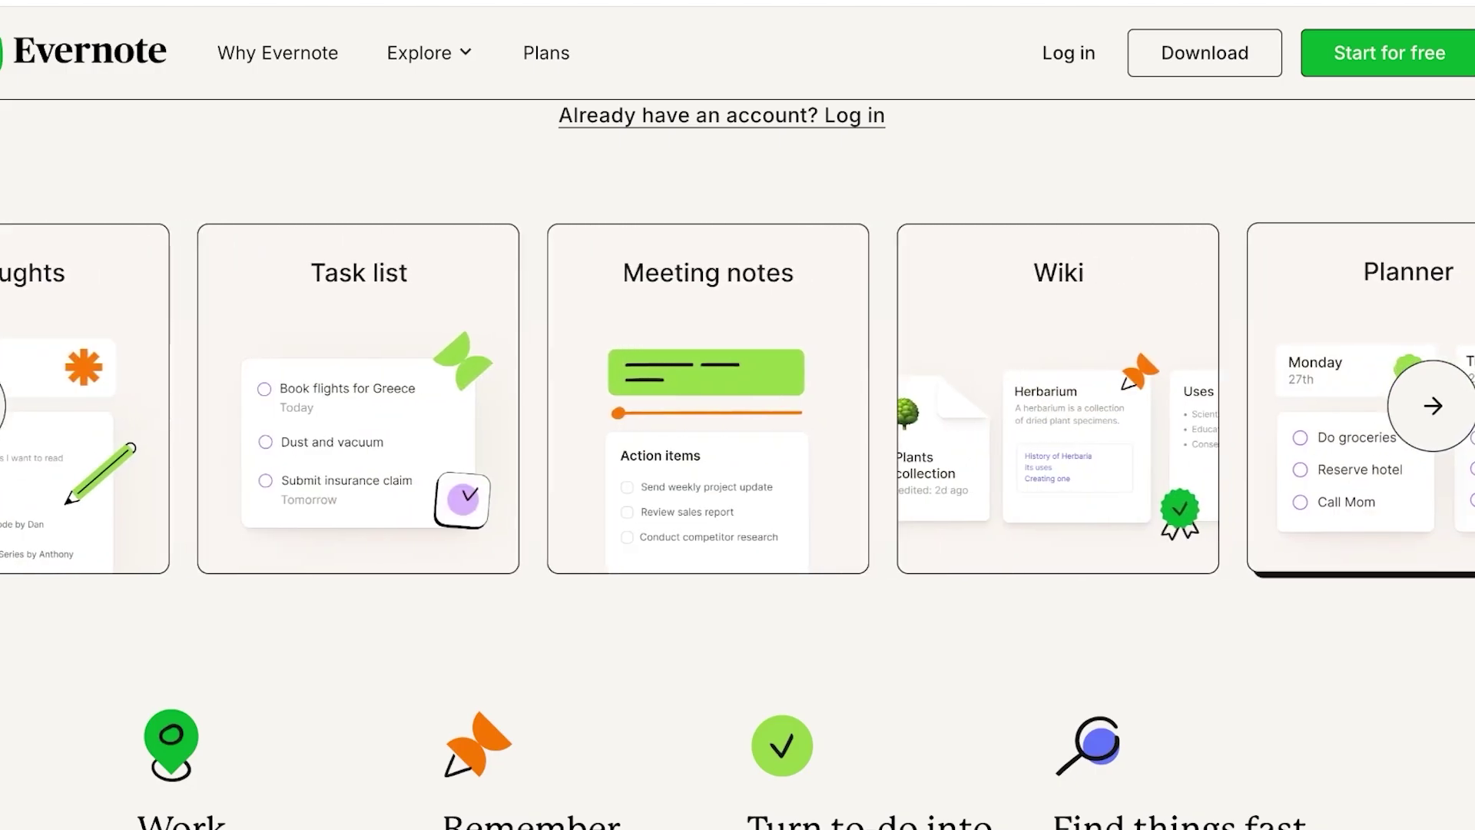
scroll(738, 461, "up", 3)
scroll(738, 461, "up", 4)
Step: Start the free sign-up and continue with the first listed Google account, approving the sign-in to Evernote
left_click_drag(1448, 86, 1334, 53)
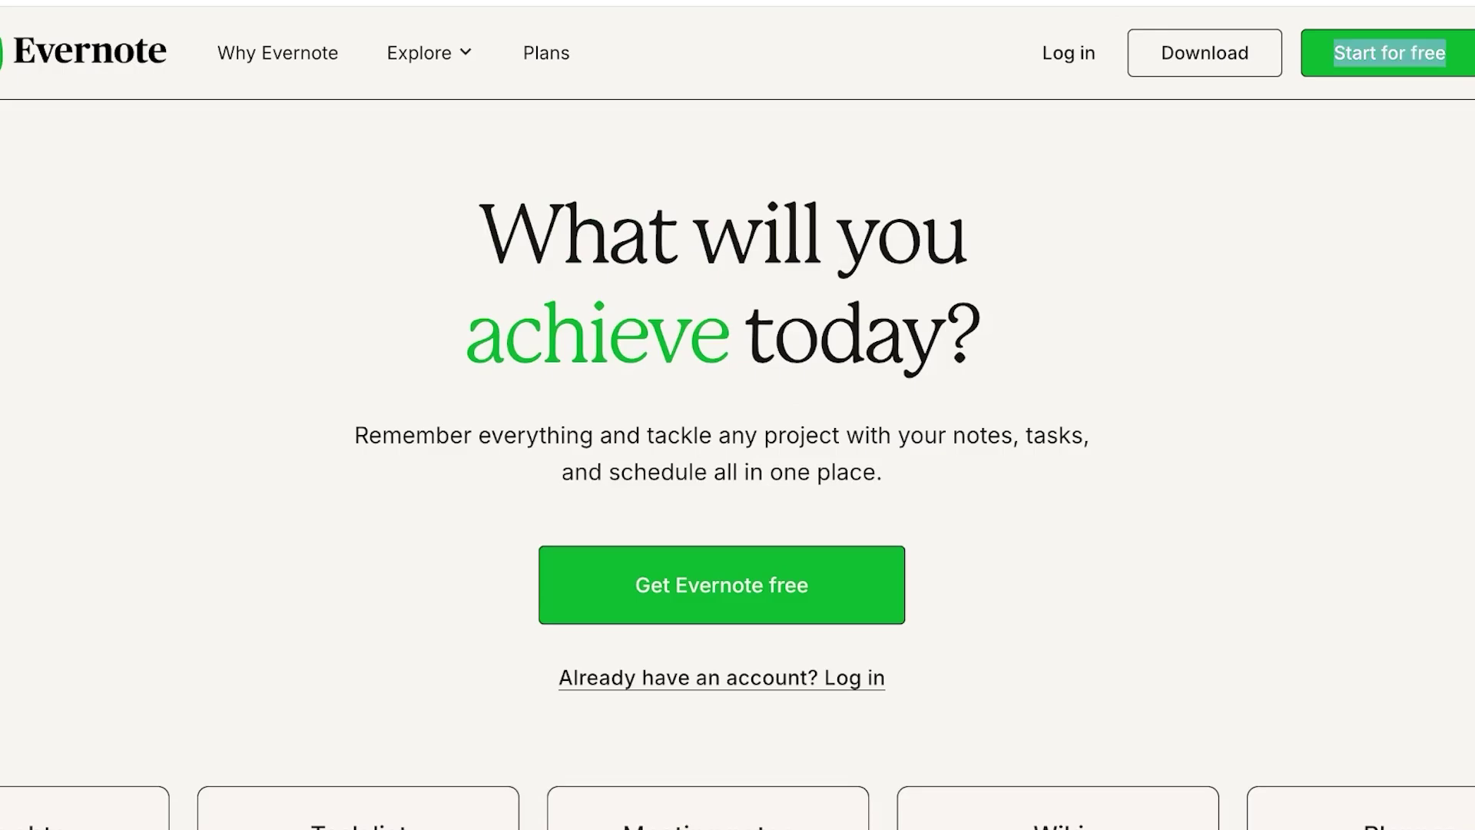
left_click(1447, 138)
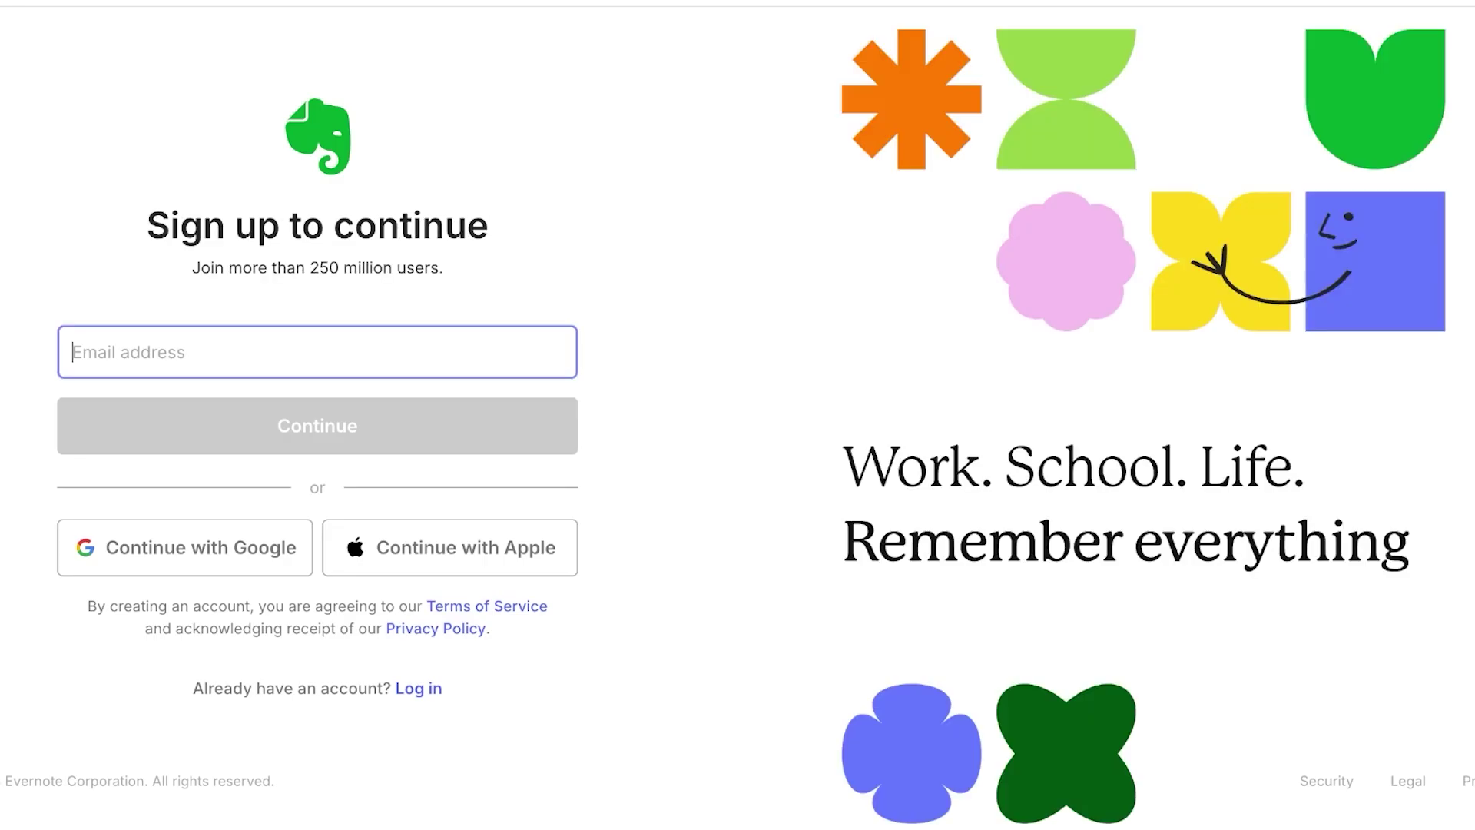
left_click(185, 548)
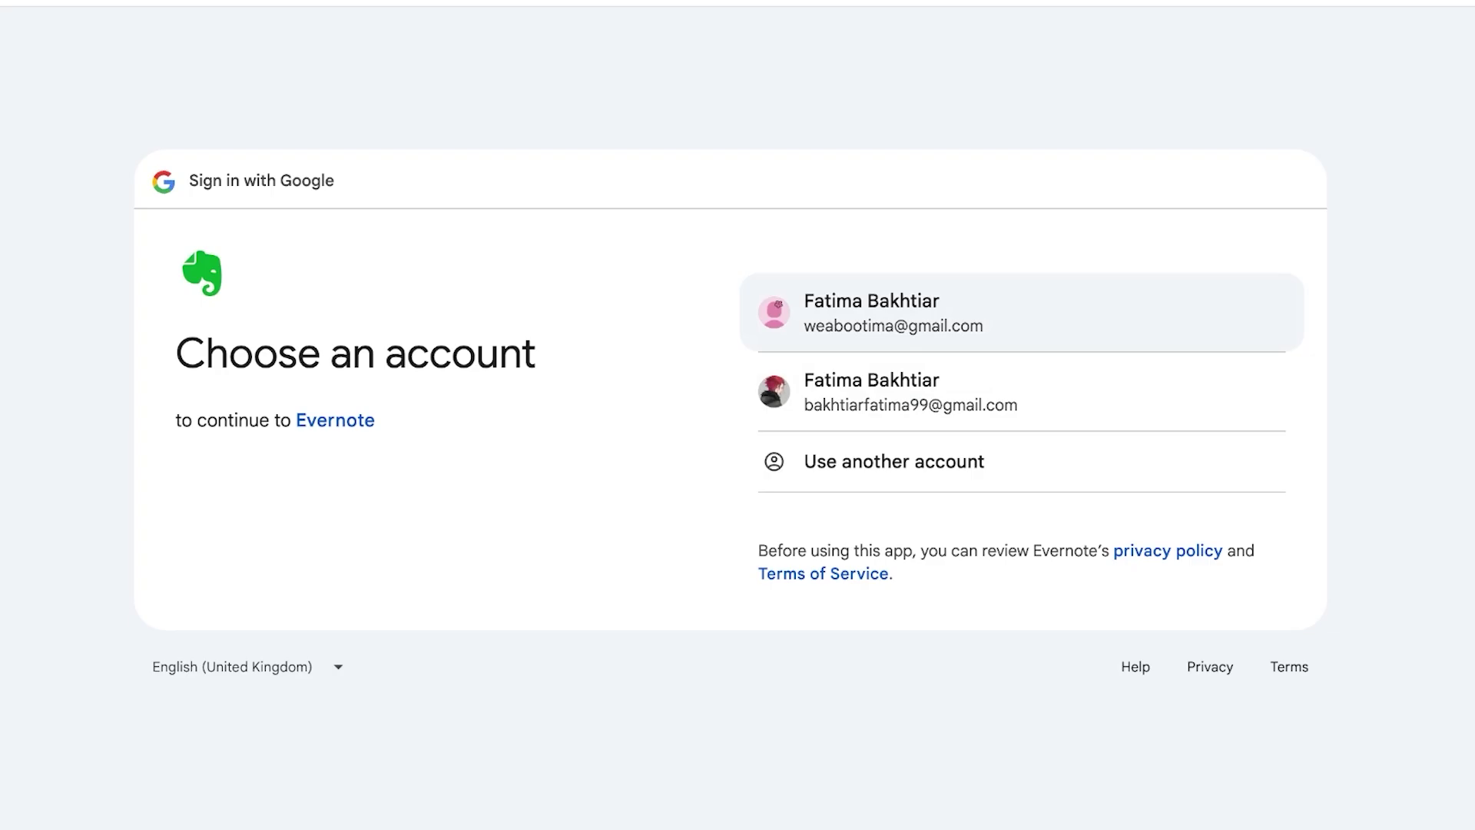
left_click(1022, 313)
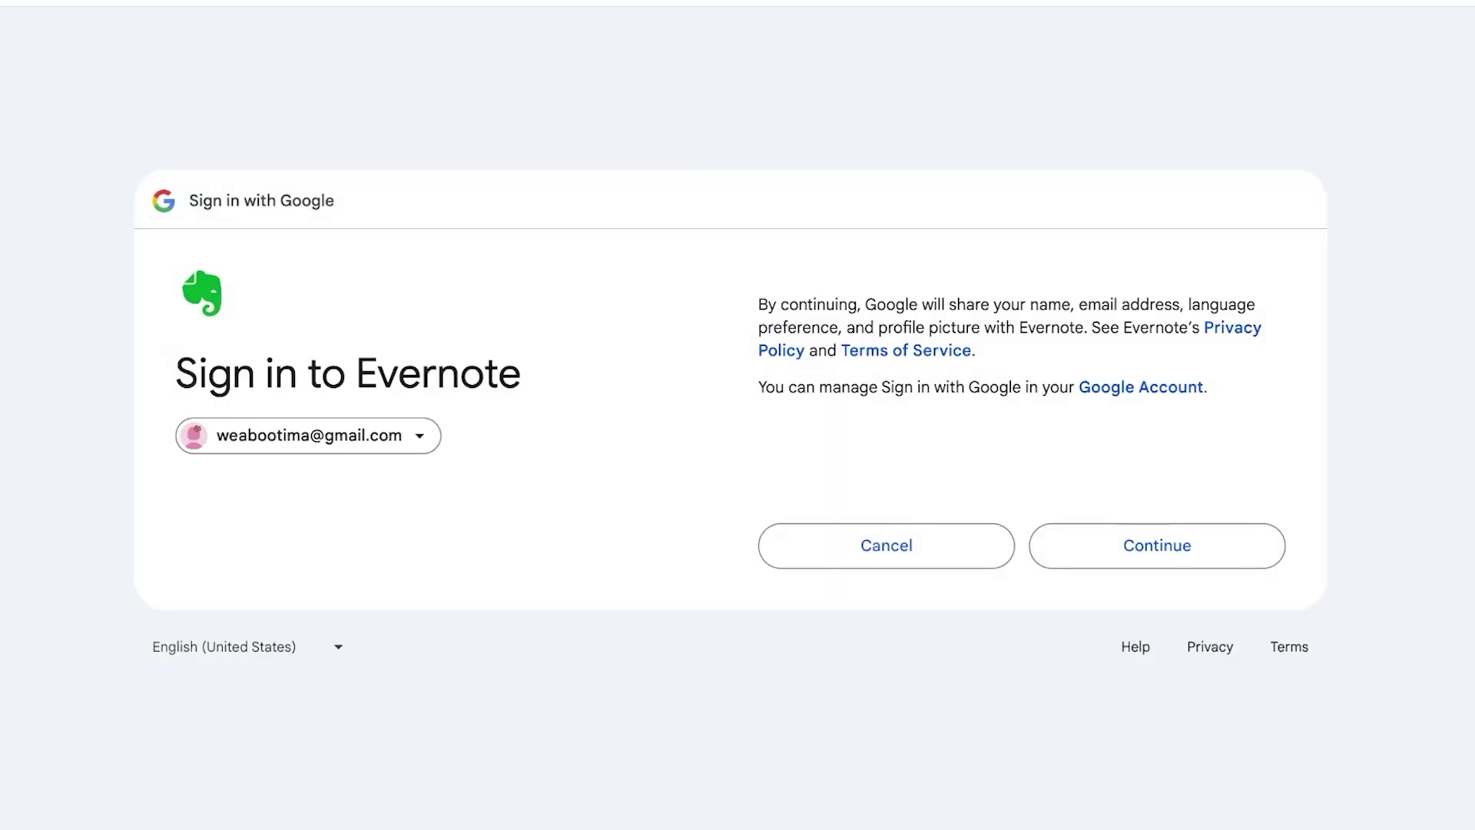
left_click(1157, 546)
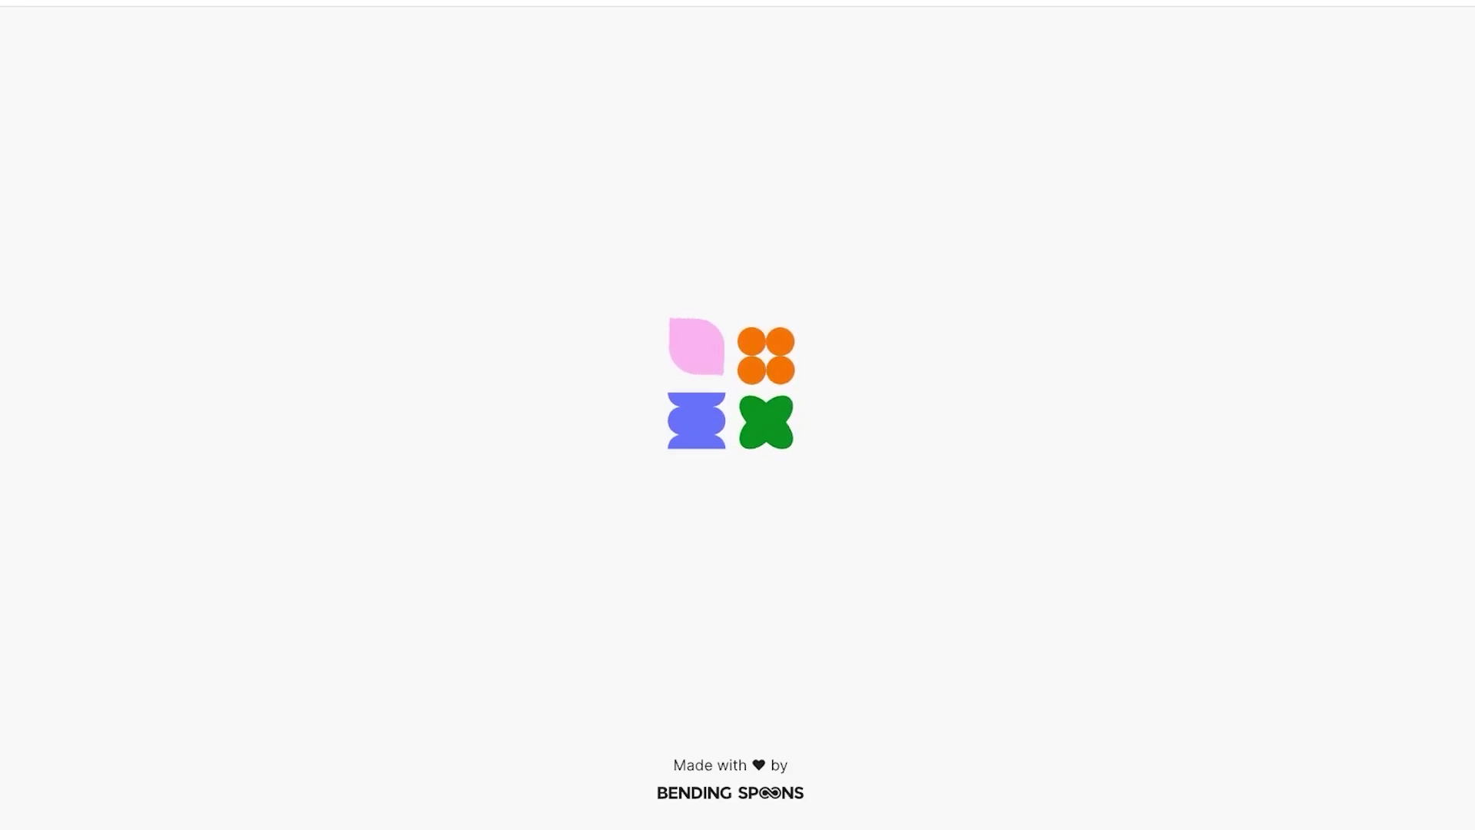
scroll(738, 461, "down", 15)
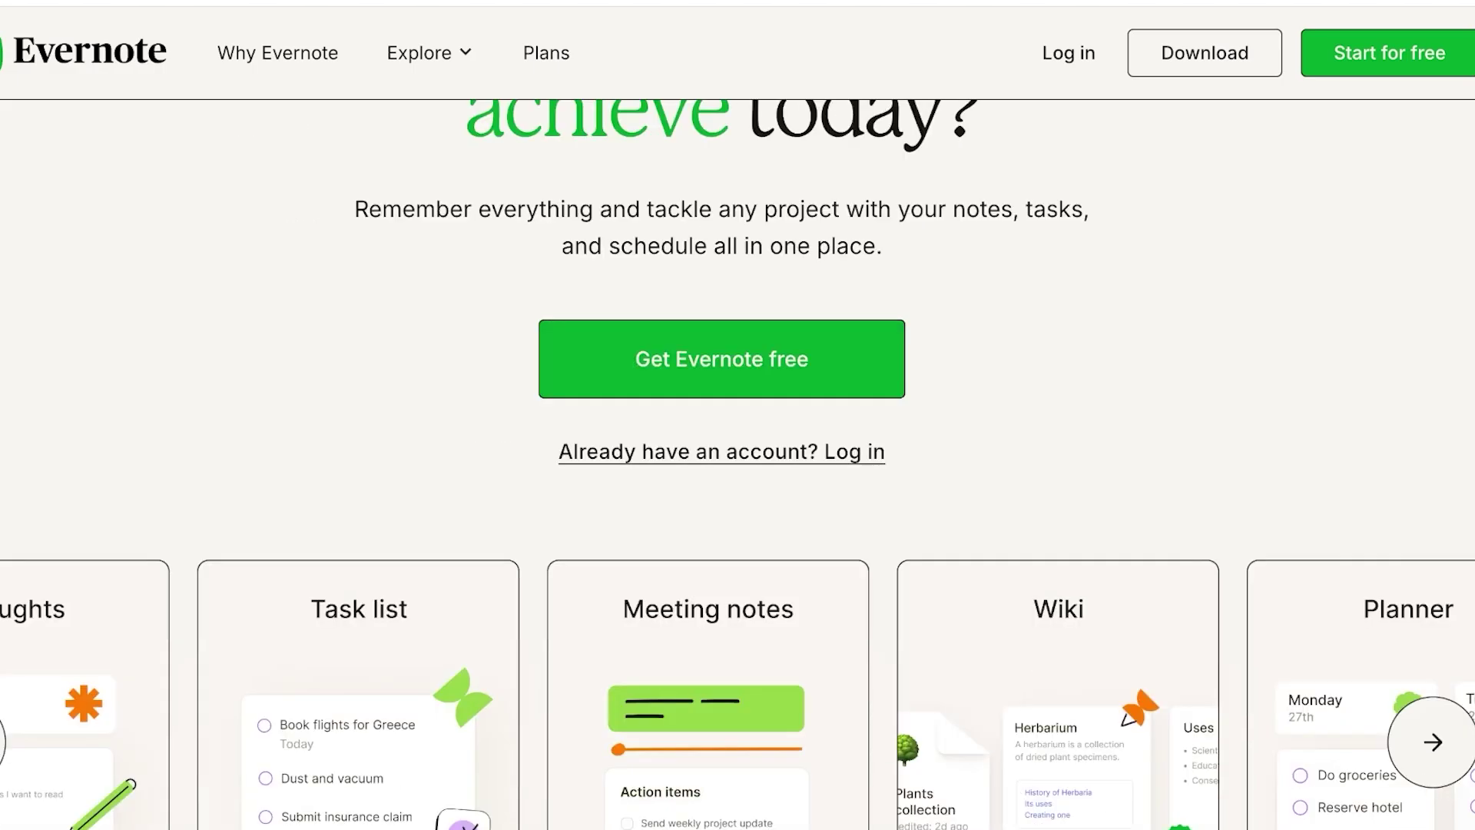
scroll(738, 461, "down", 15)
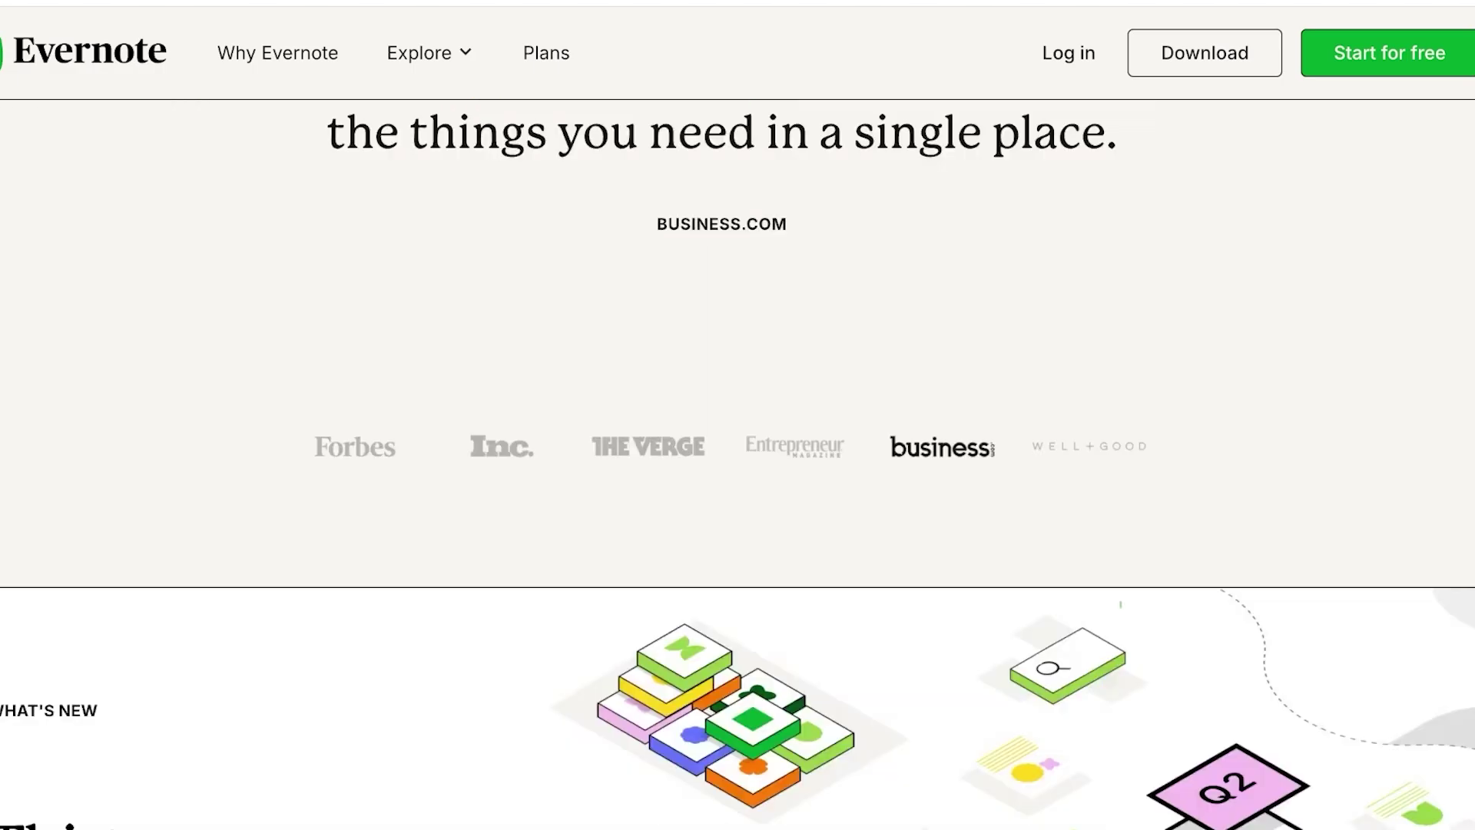
scroll(737, 461, "down", 20)
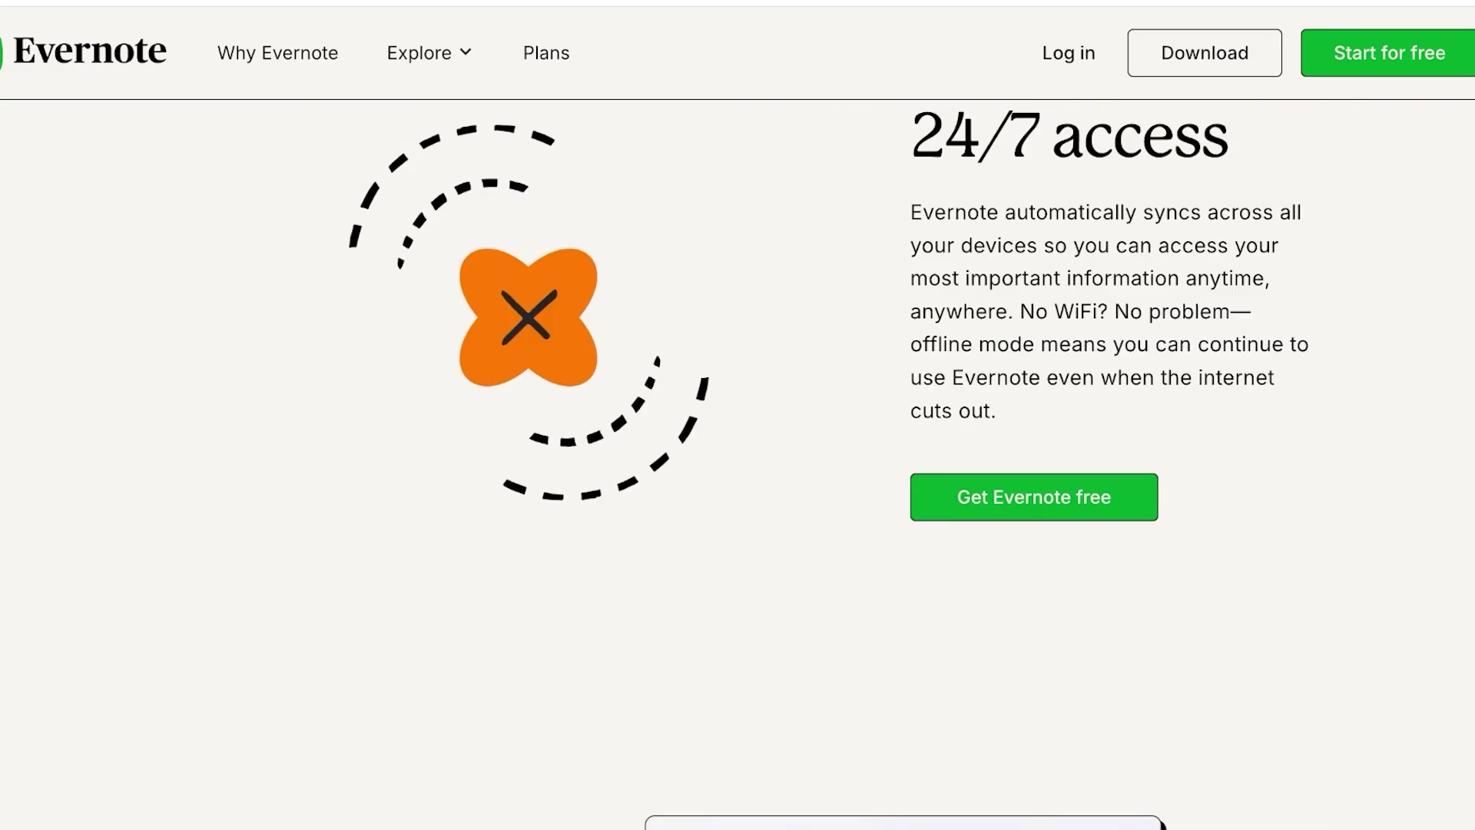
scroll(738, 461, "down", 20)
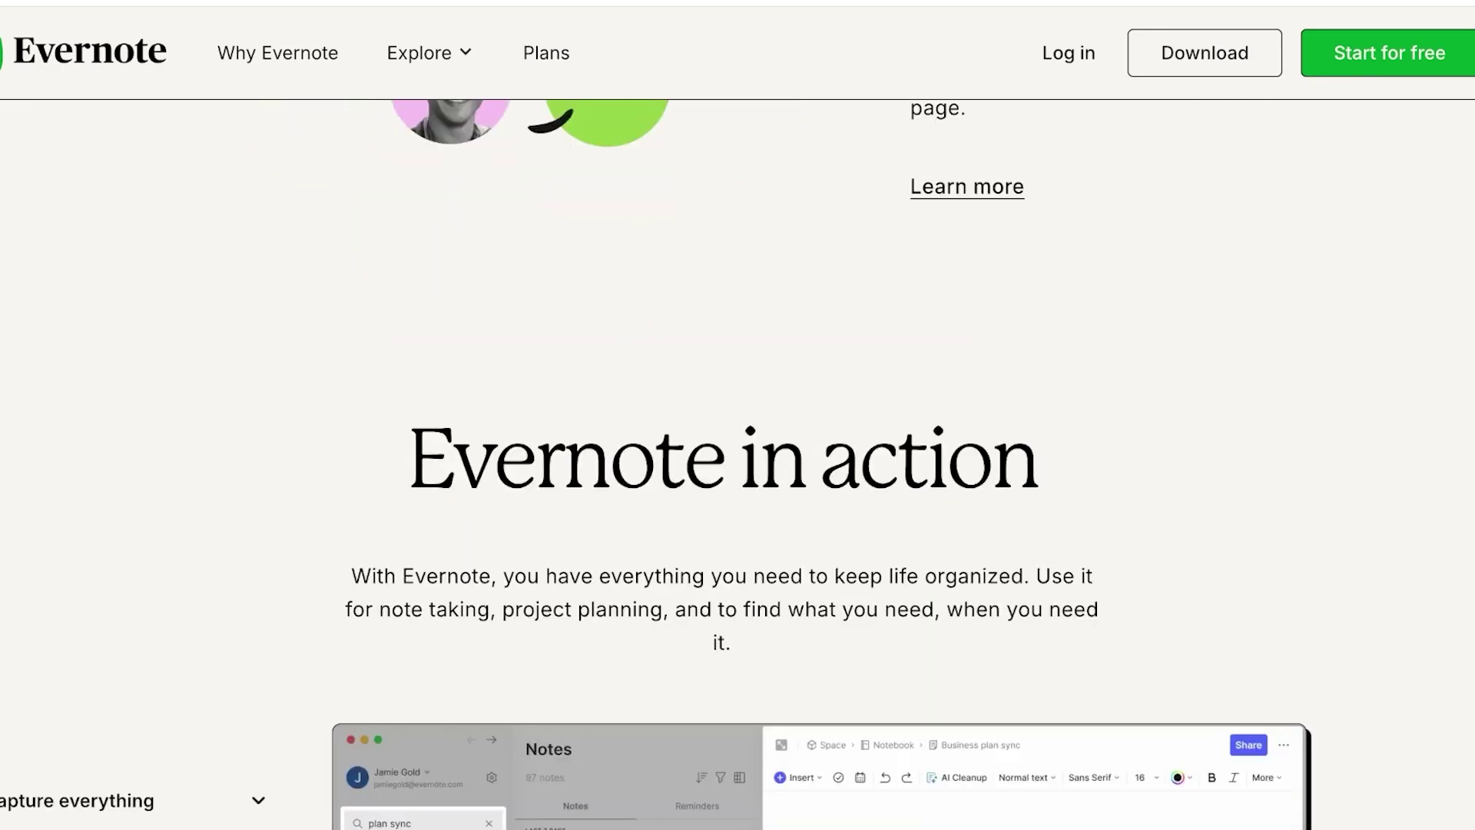
scroll(738, 461, "down", 5)
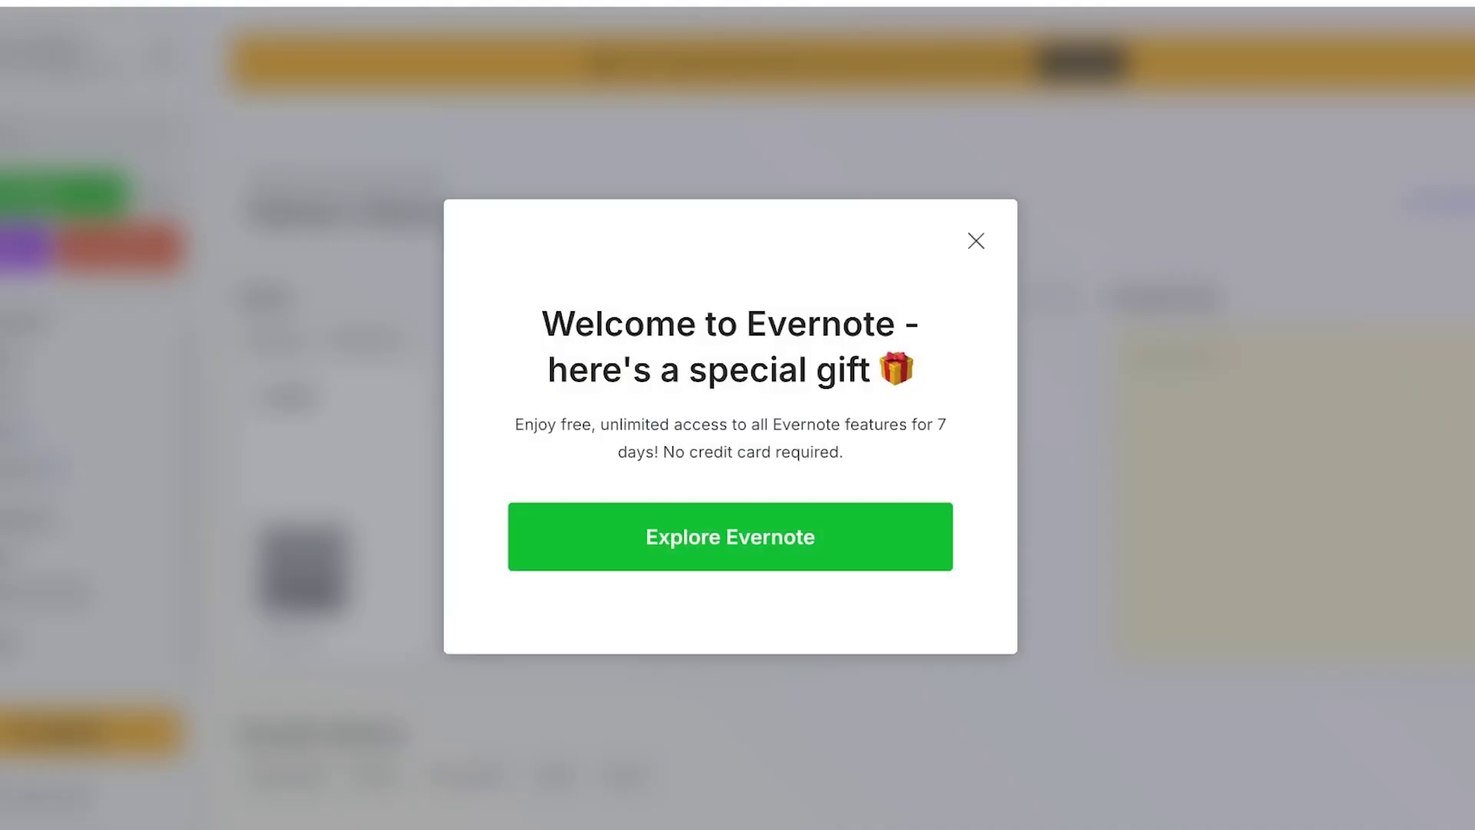
Step: Dismiss the welcome gift message and review the account summary with its plan and usage details
left_click(975, 241)
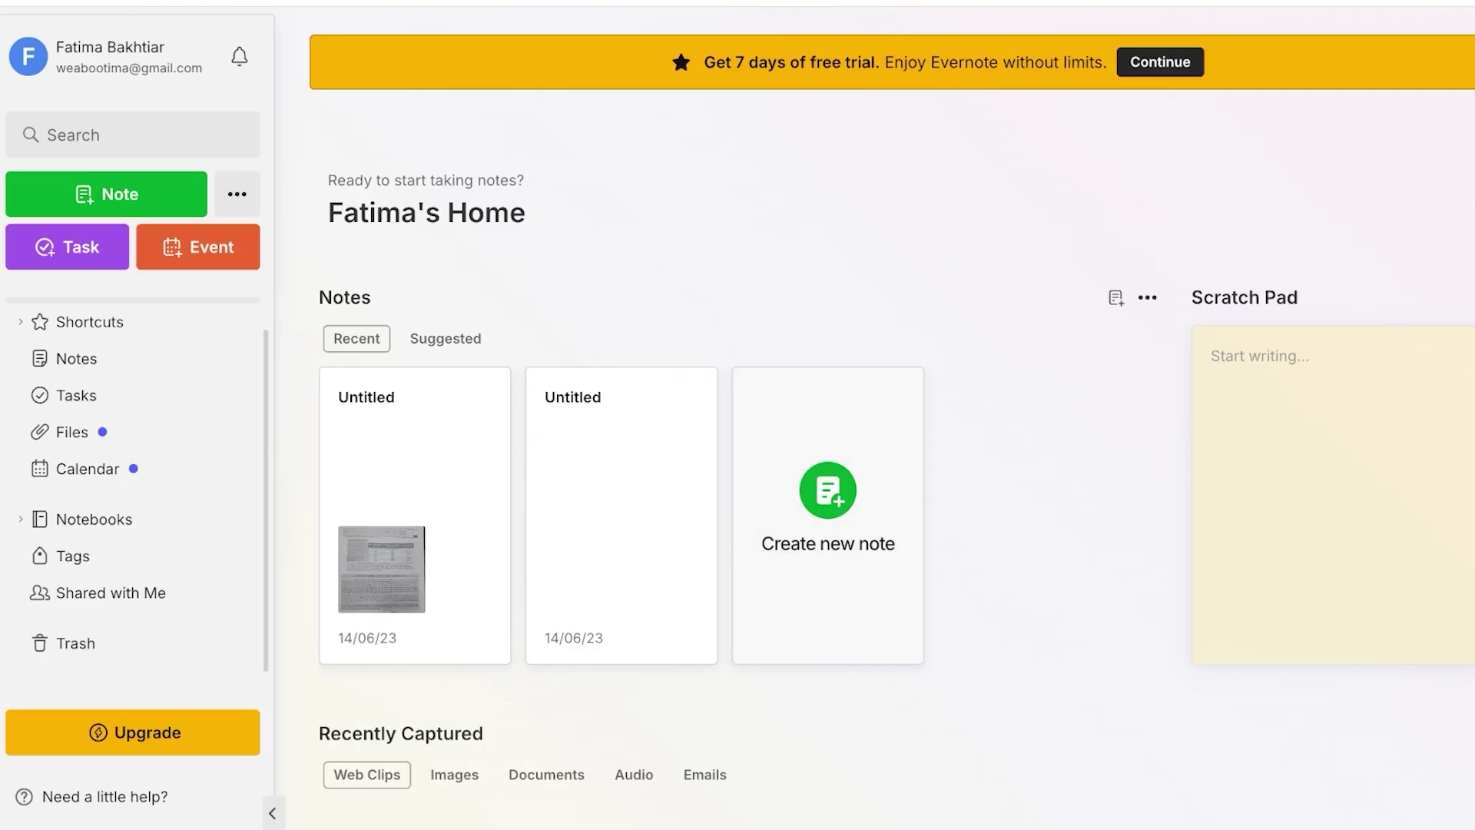
left_click(107, 57)
left_click(61, 254)
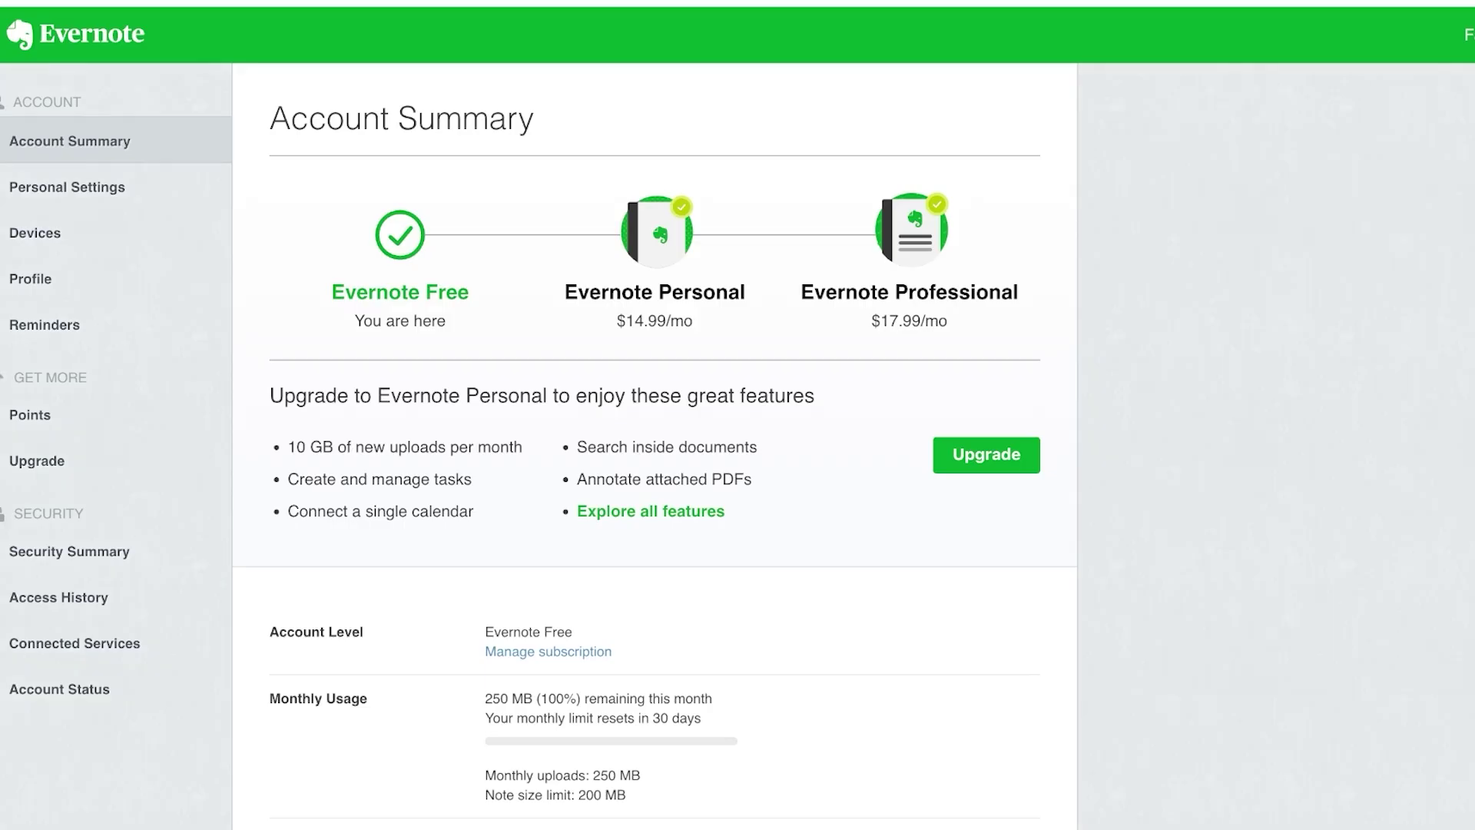
scroll(538, 415, "down", 3)
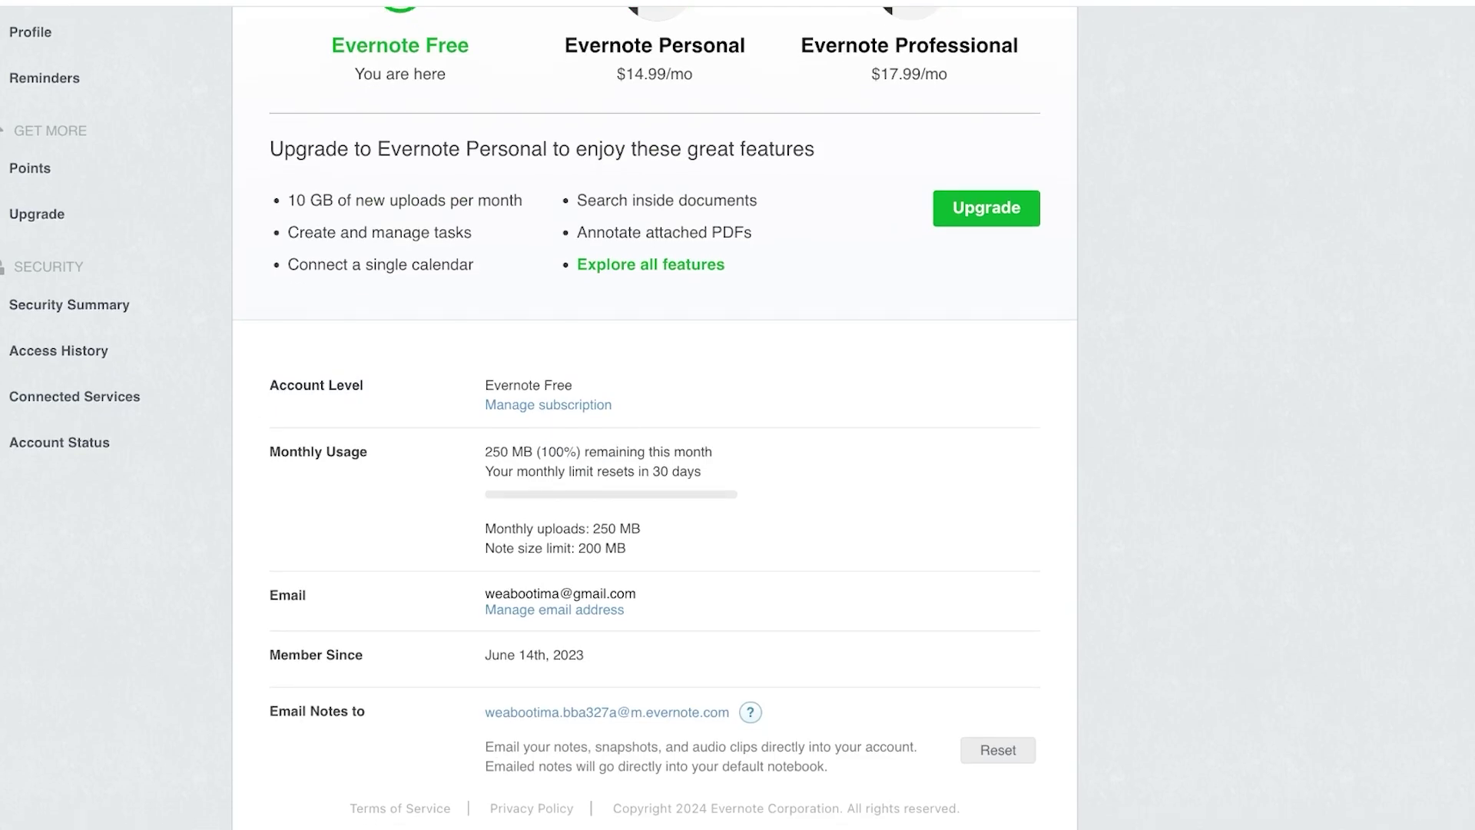
scroll(653, 415, "up", 3)
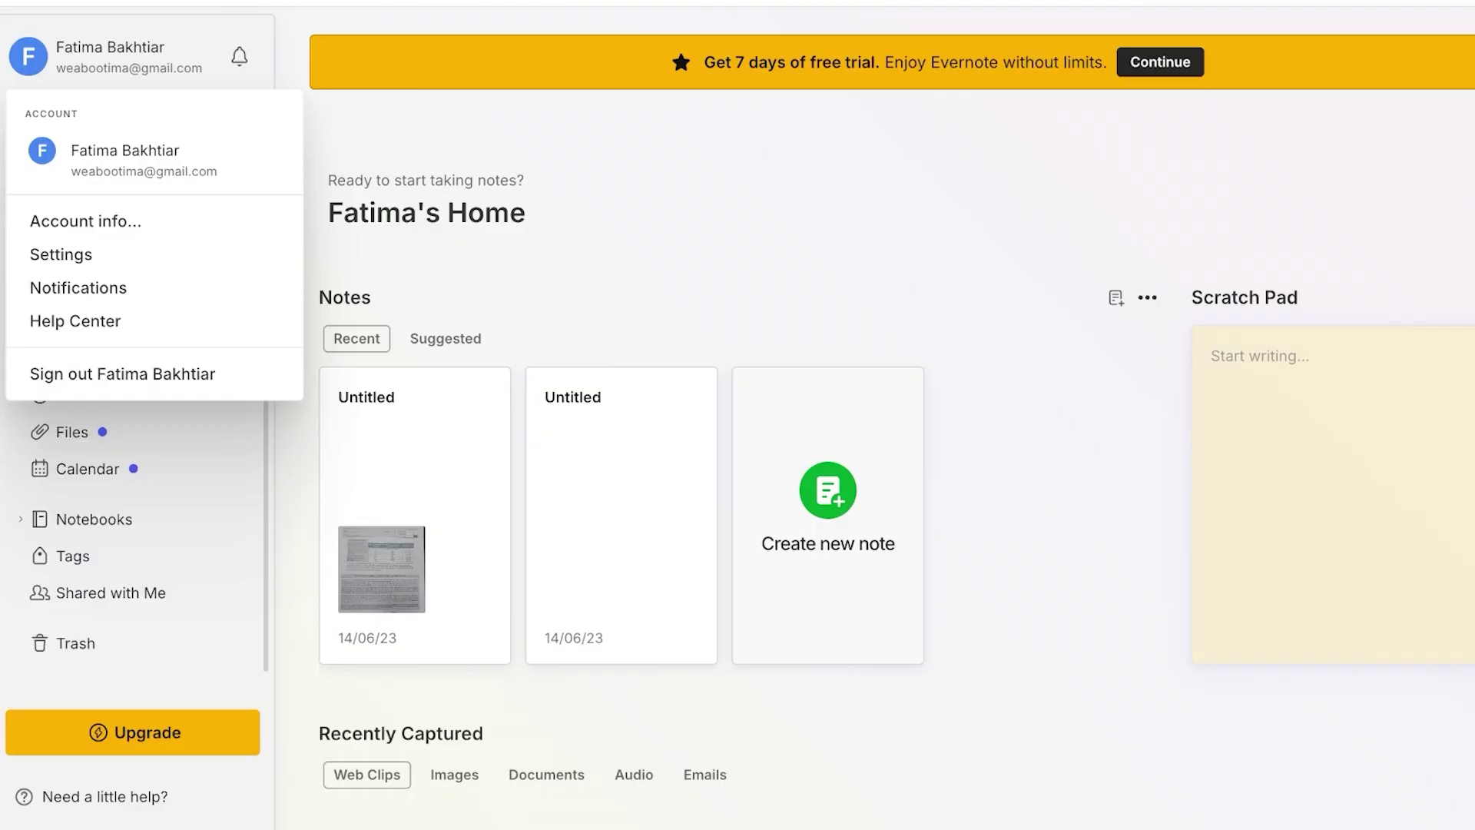
key("Escape")
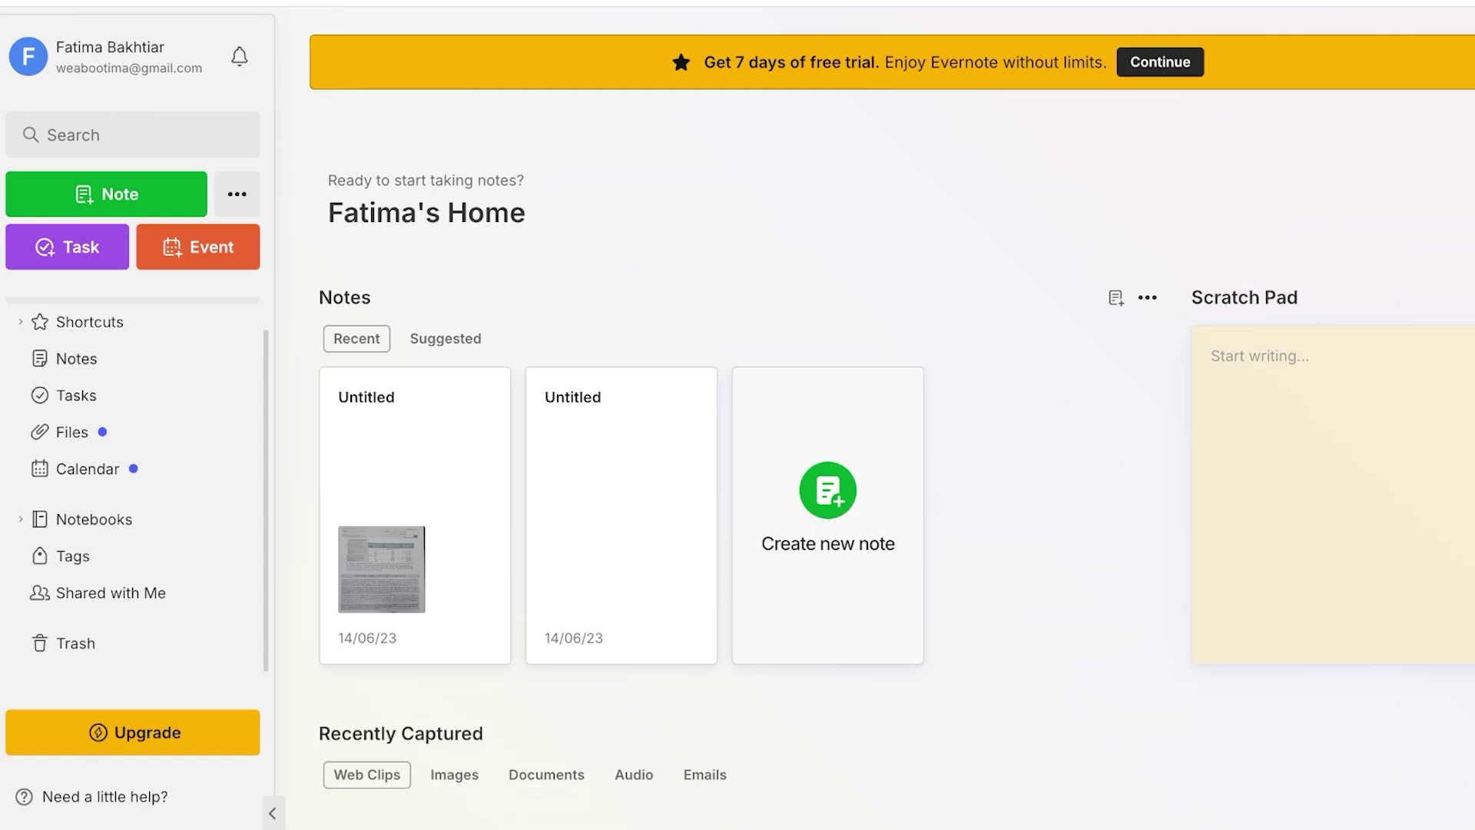
Step: Open the settings and examine the Daily note, Calendar and Sidebar preferences
left_click(115, 56)
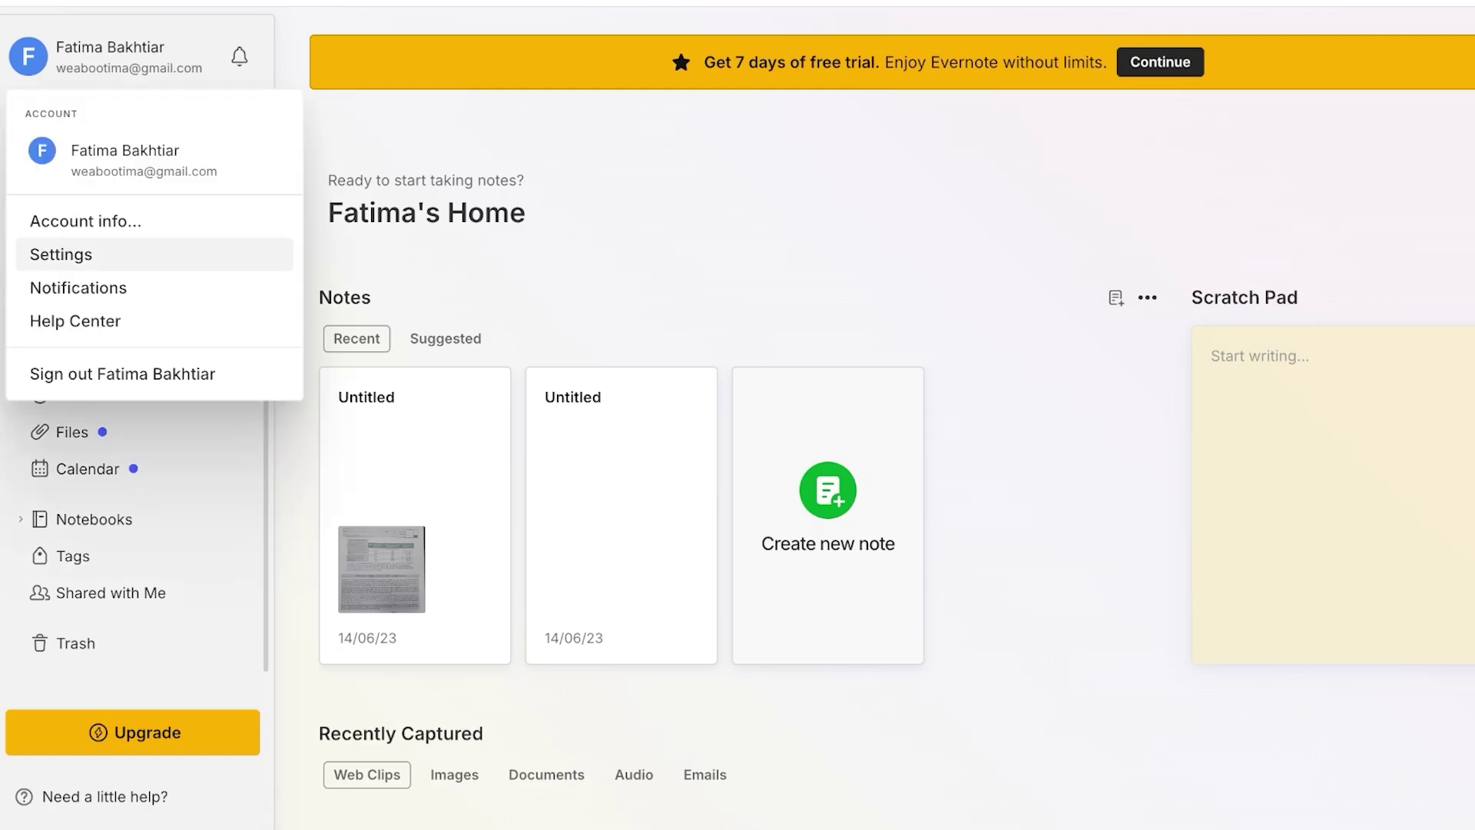
left_click(115, 255)
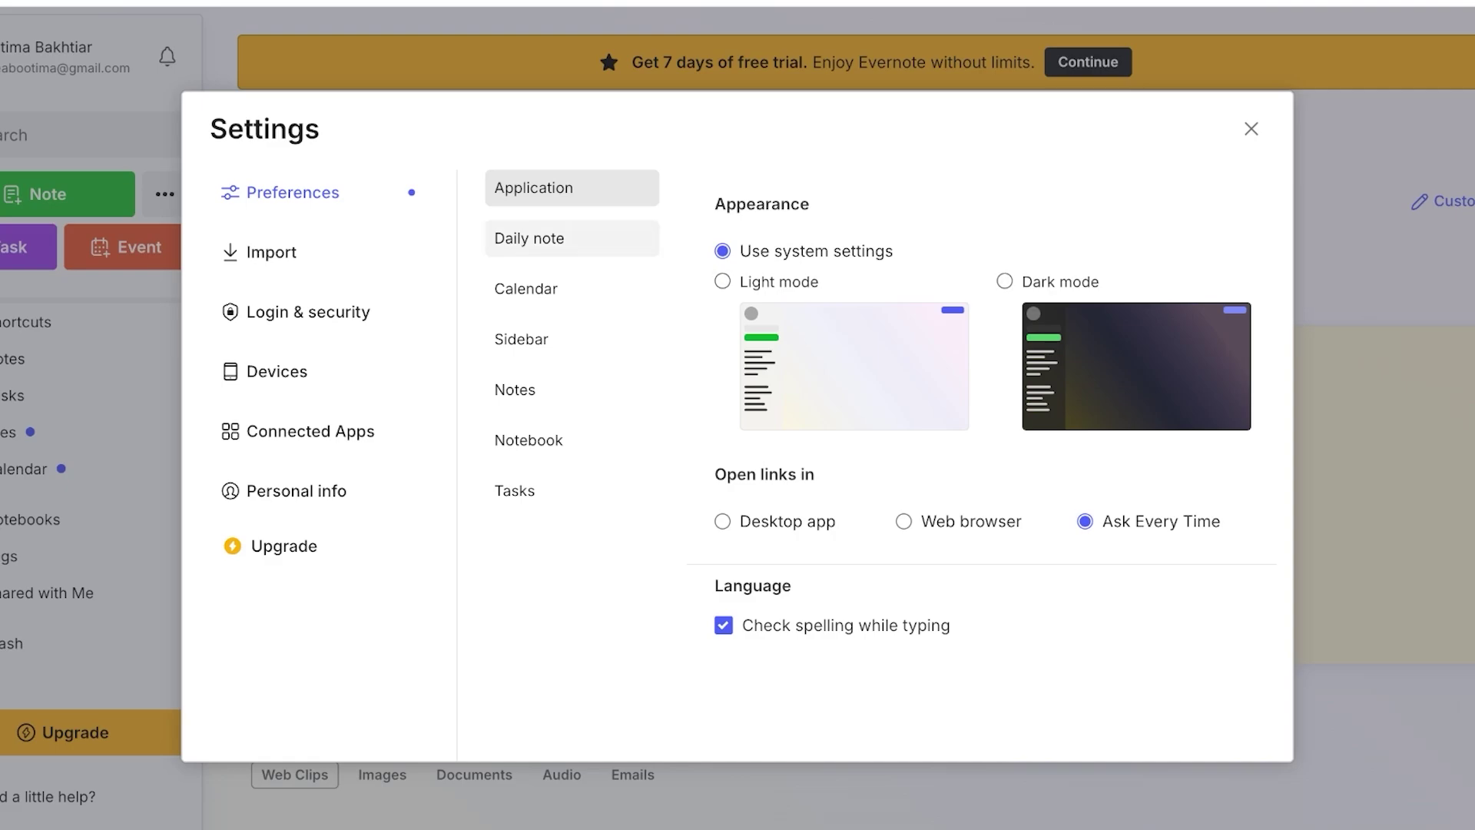
left_click(571, 239)
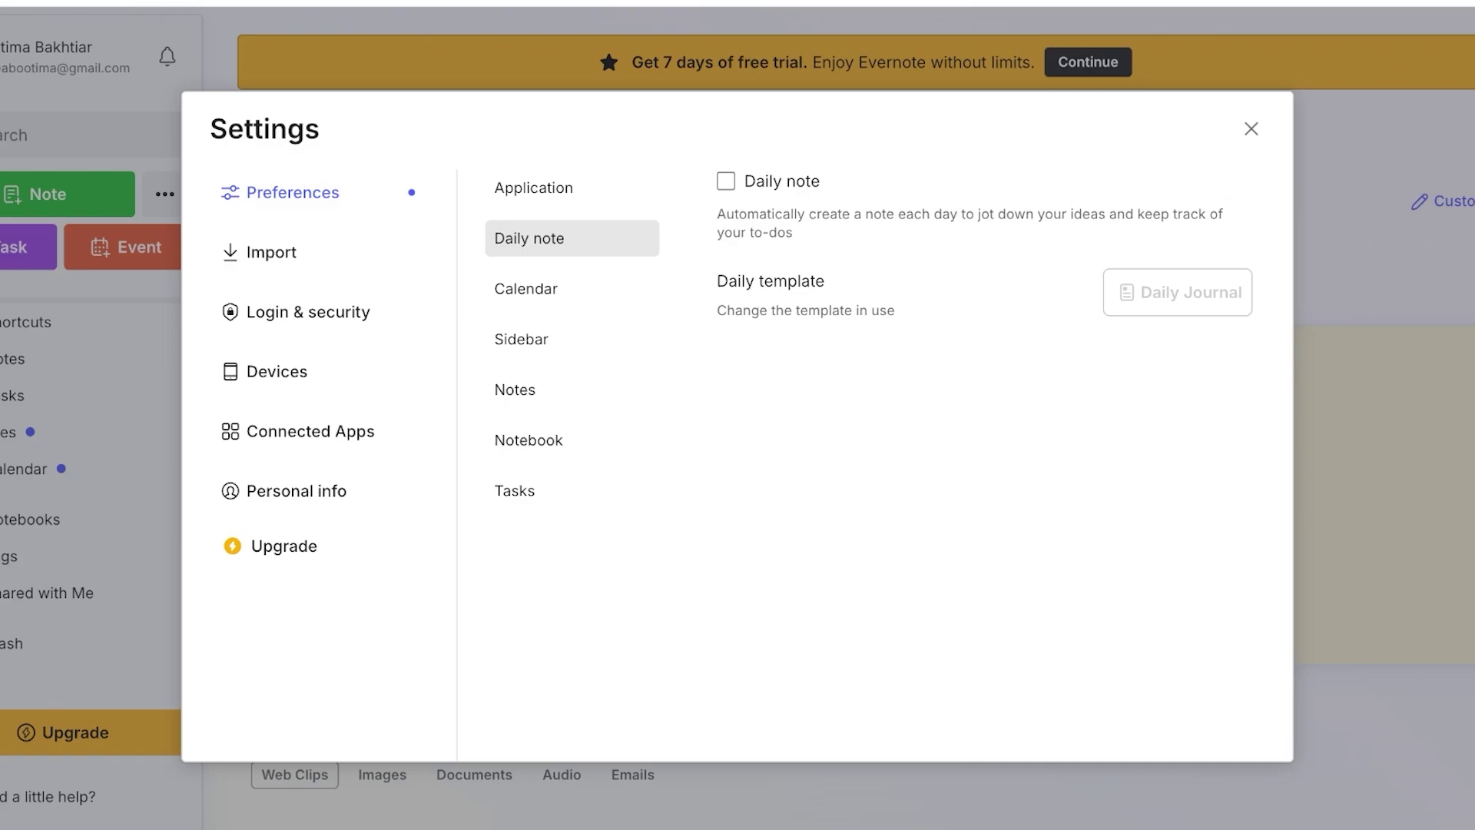
left_click(572, 289)
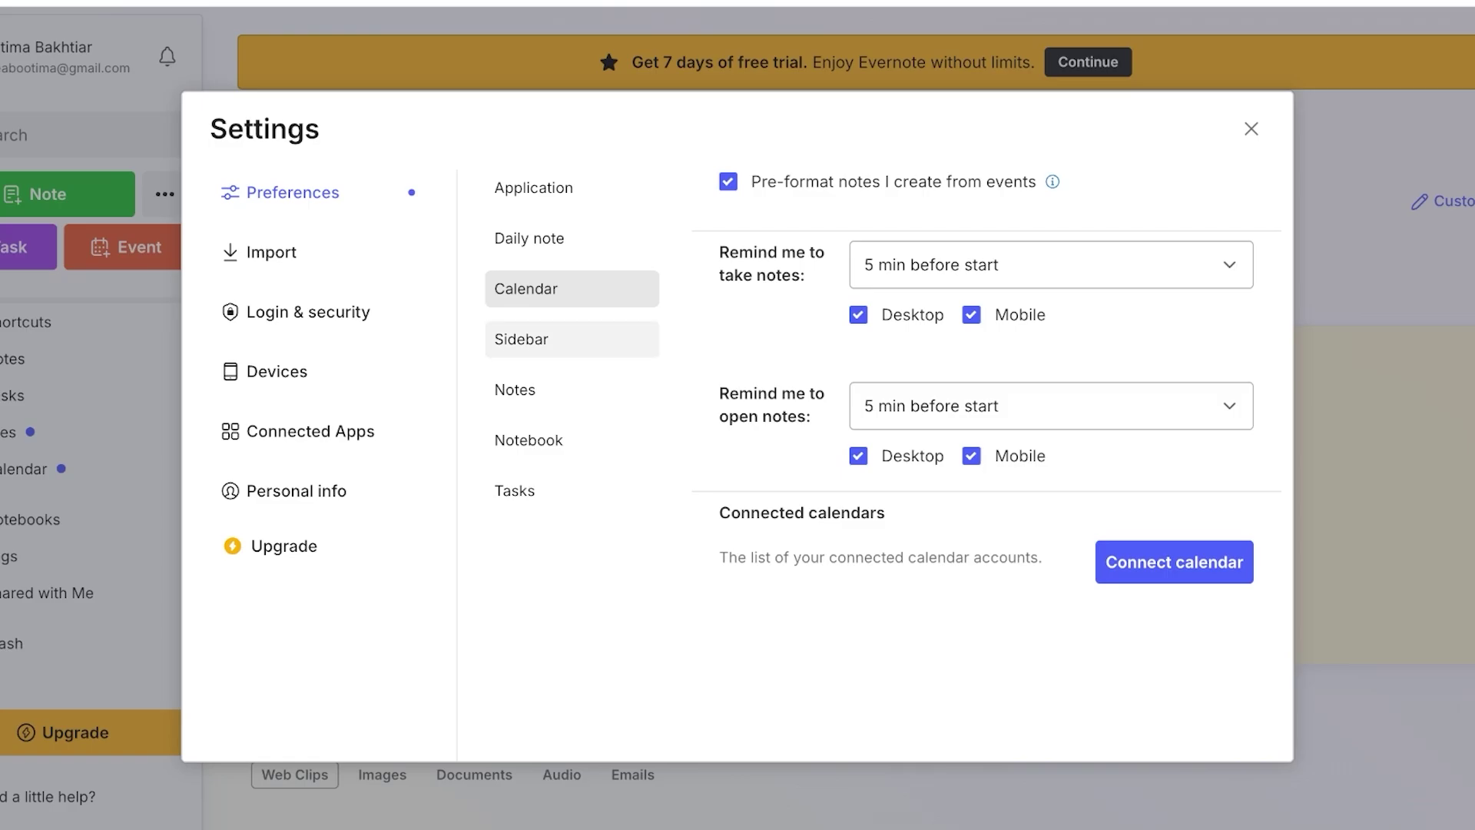
left_click(572, 340)
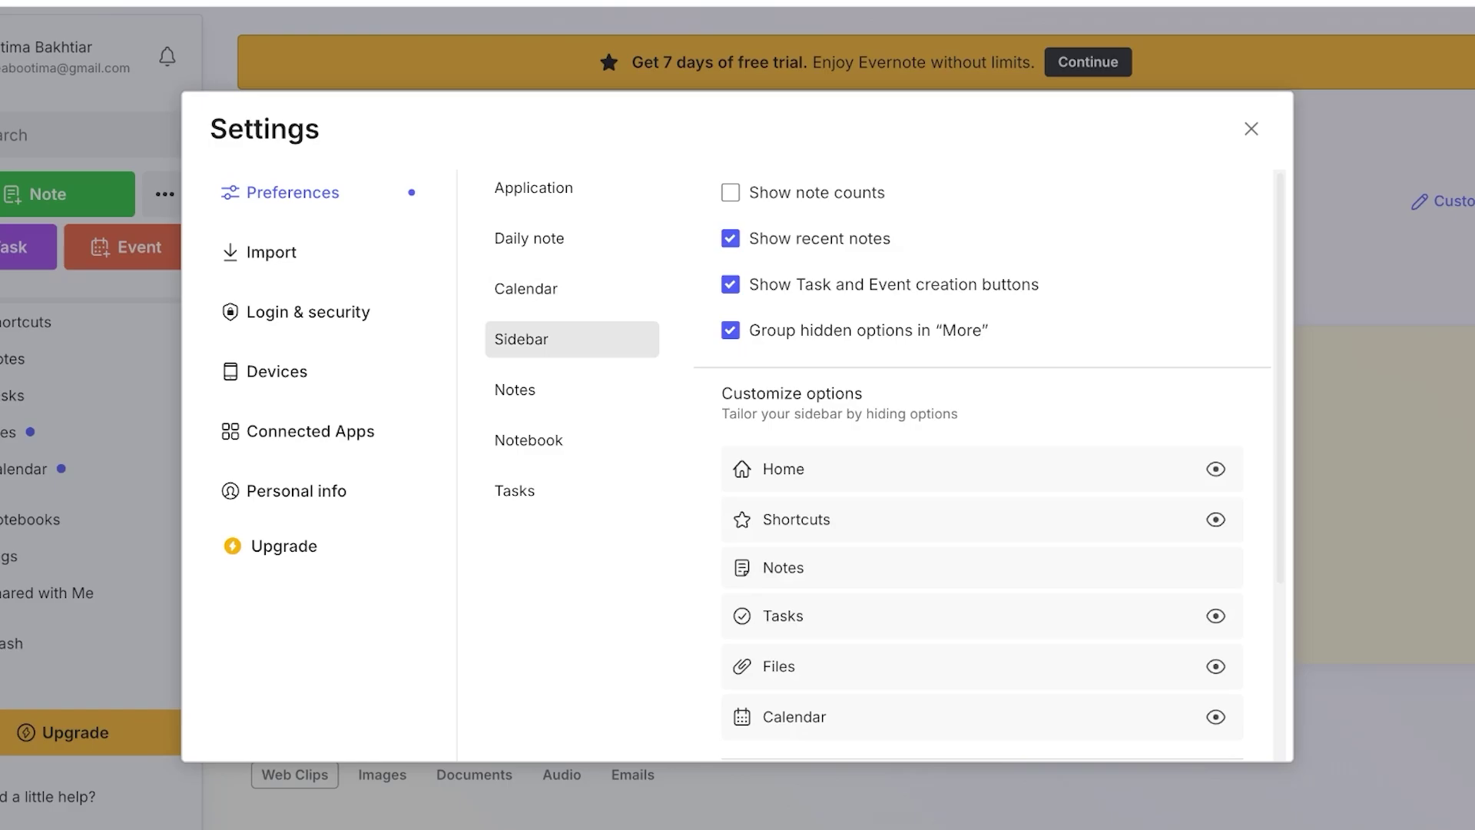
scroll(982, 461, "down", 3)
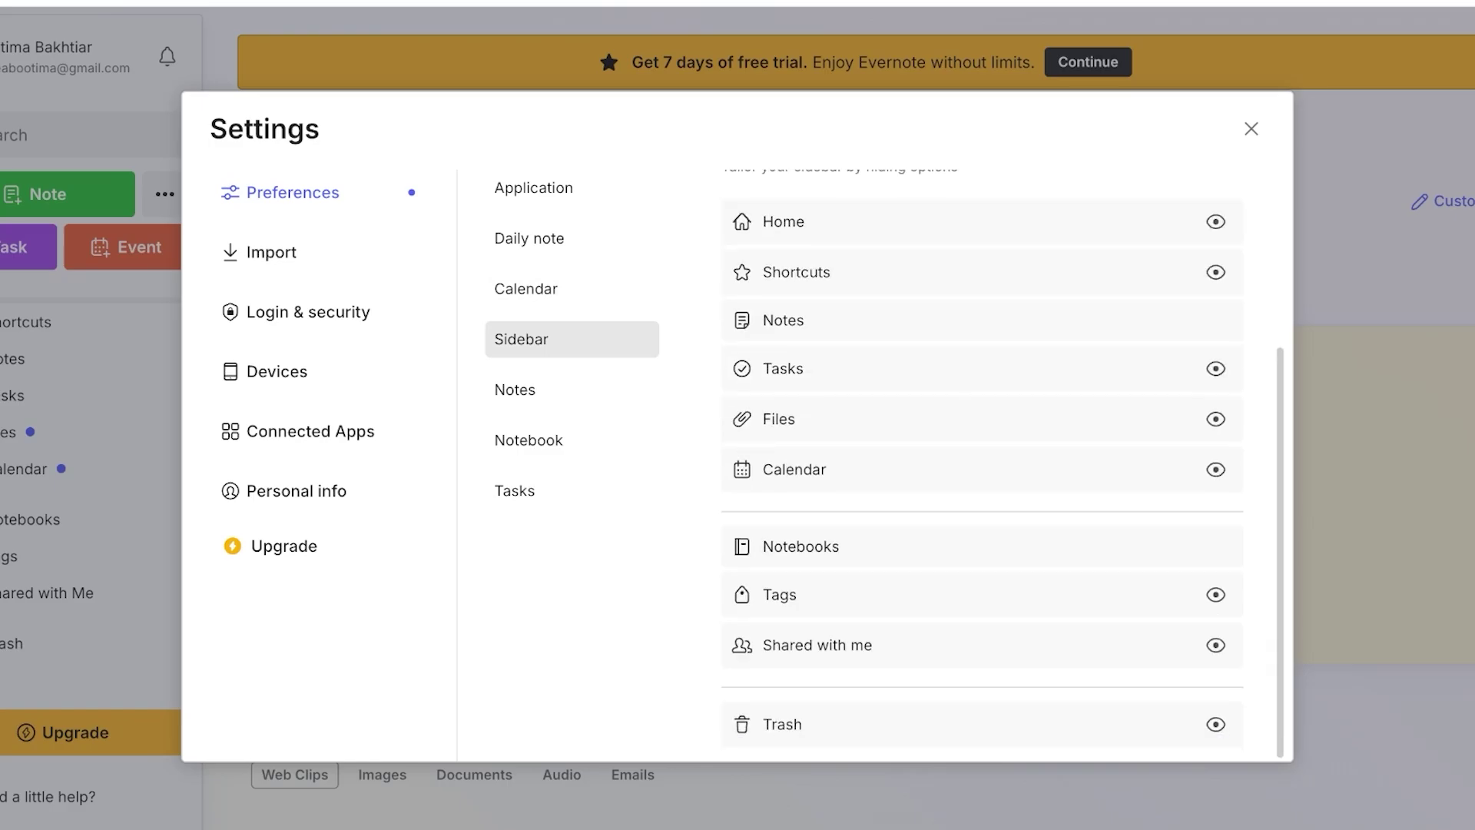
scroll(982, 461, "up", 3)
Step: Open the Notes preferences, check where a note can start, and toggle strikethrough of completed checklist items off and on again
left_click(572, 390)
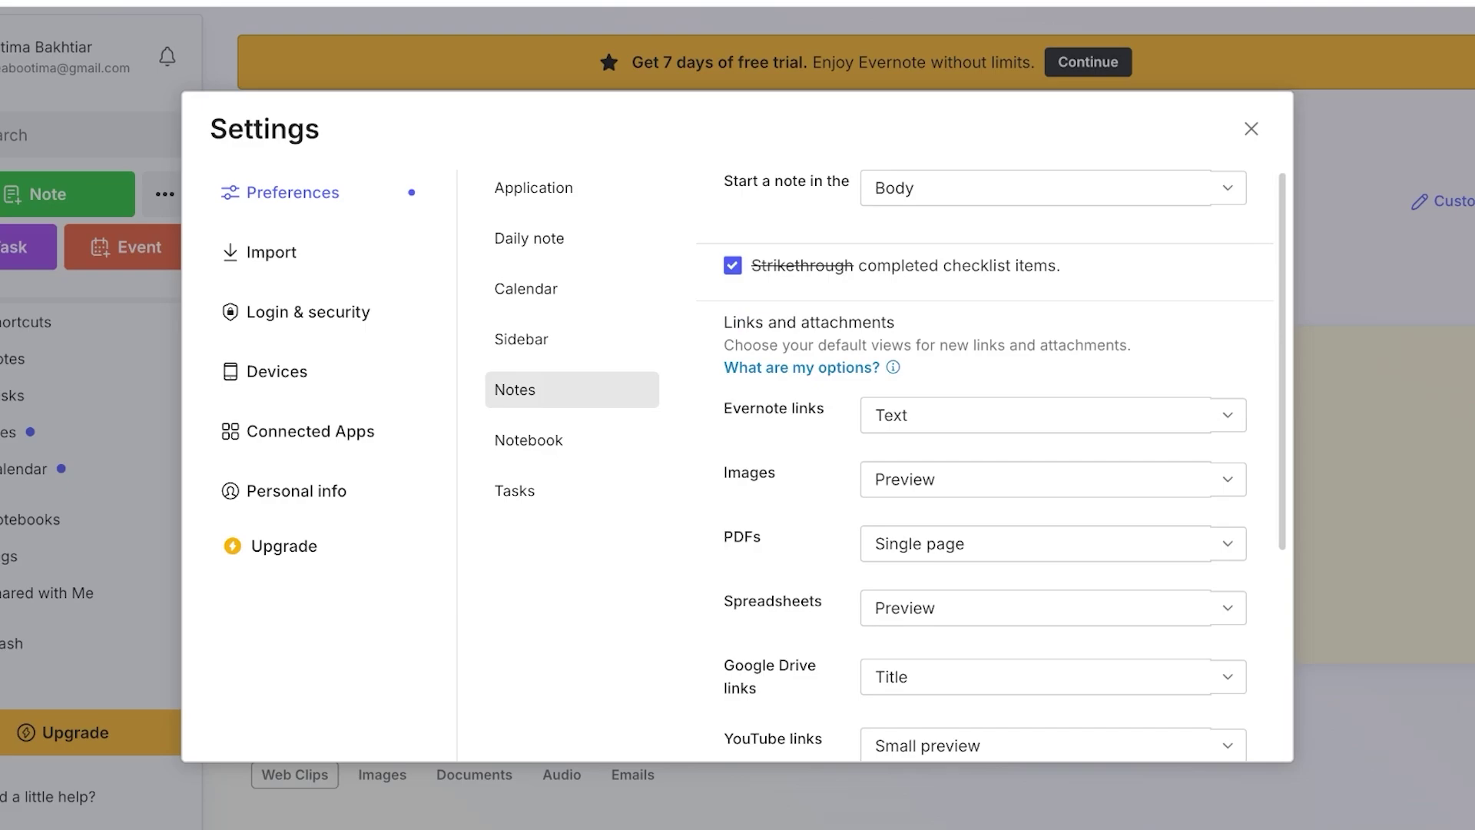
left_click(1053, 188)
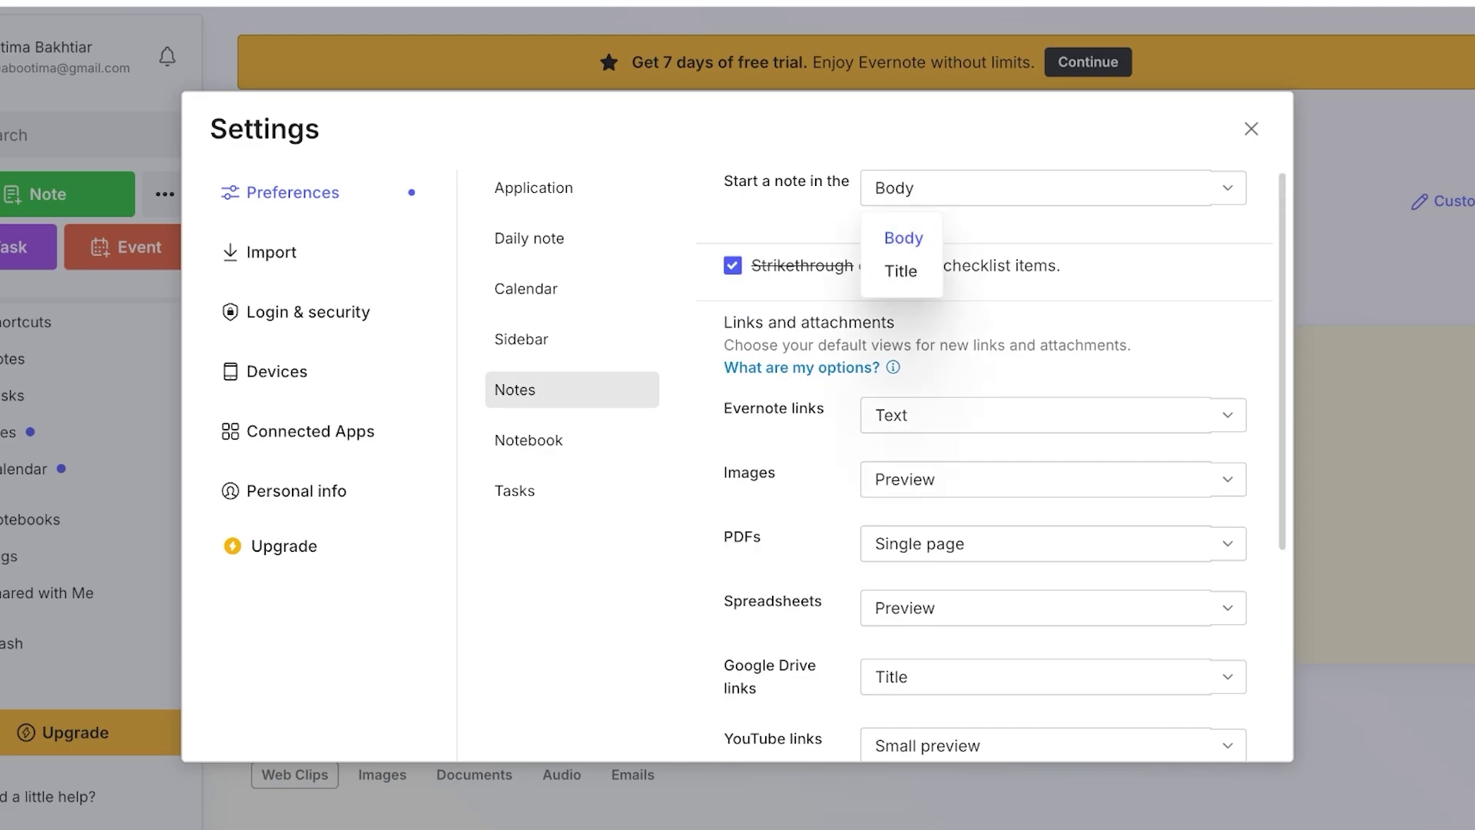
left_click(733, 265)
left_click(732, 265)
left_click(733, 266)
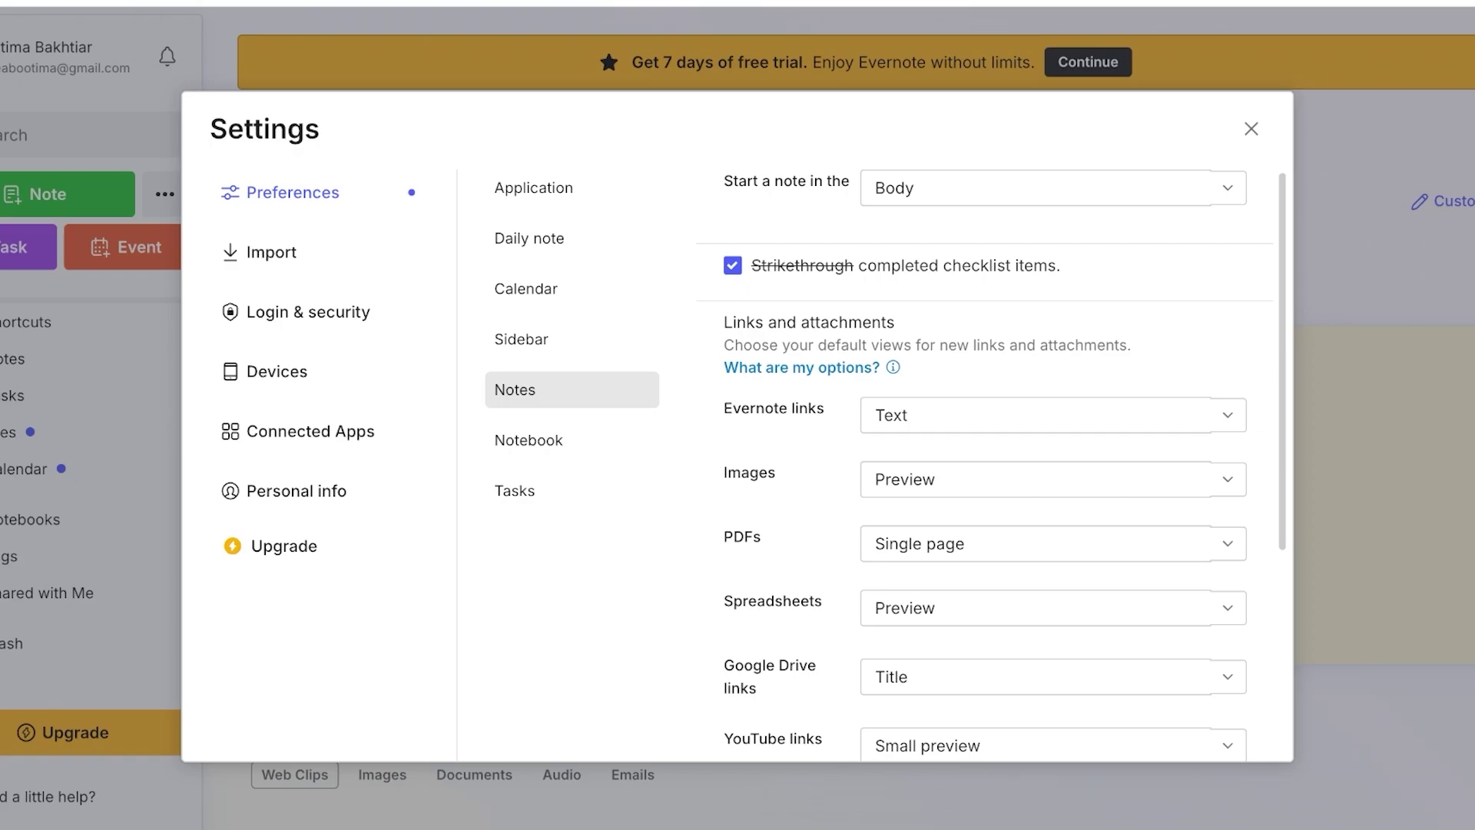
Step: Set the default view for Evernote links to Preview
left_click(1053, 415)
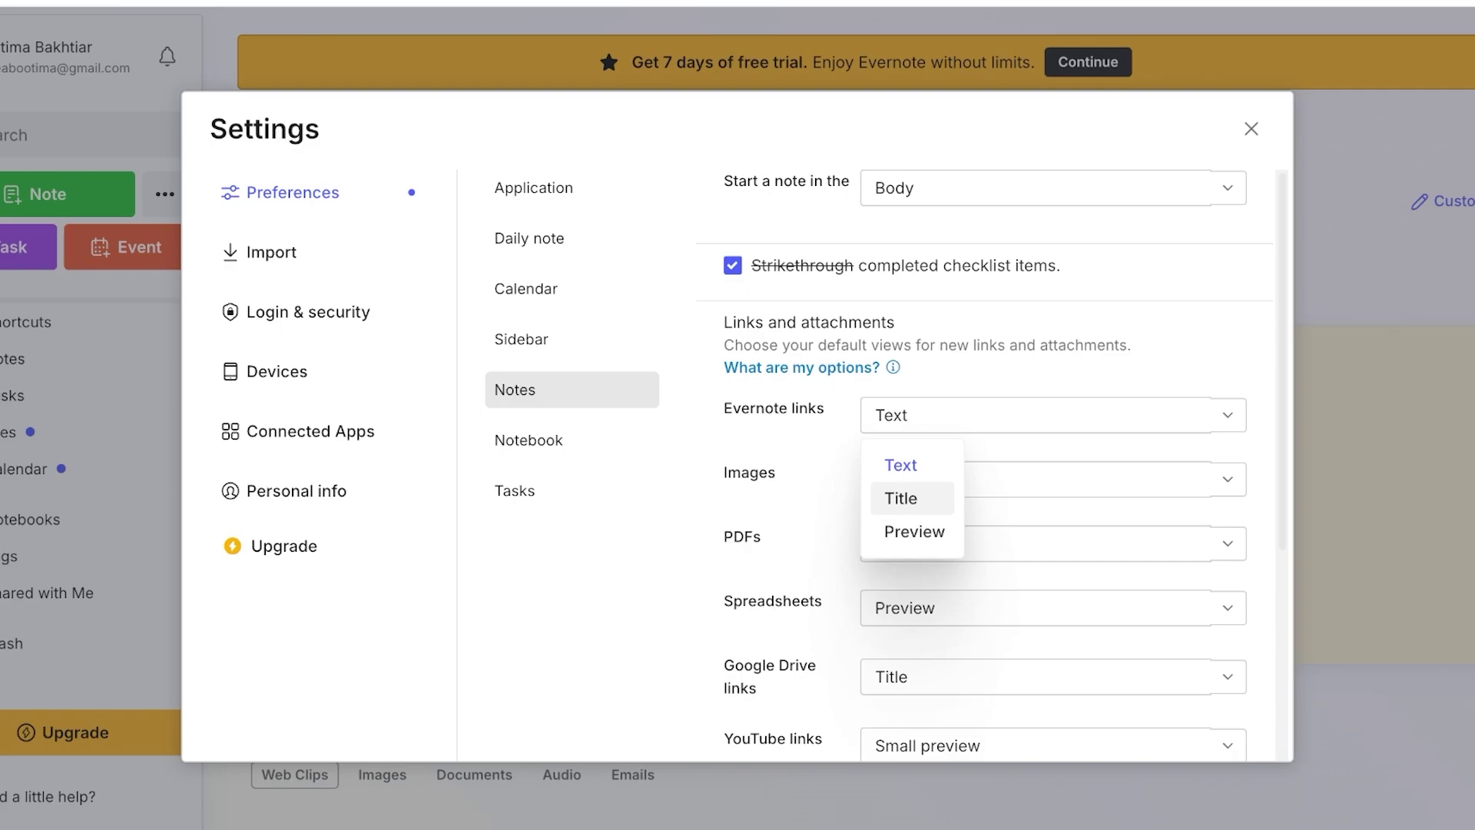
left_click(900, 498)
left_click(922, 415)
left_click(915, 532)
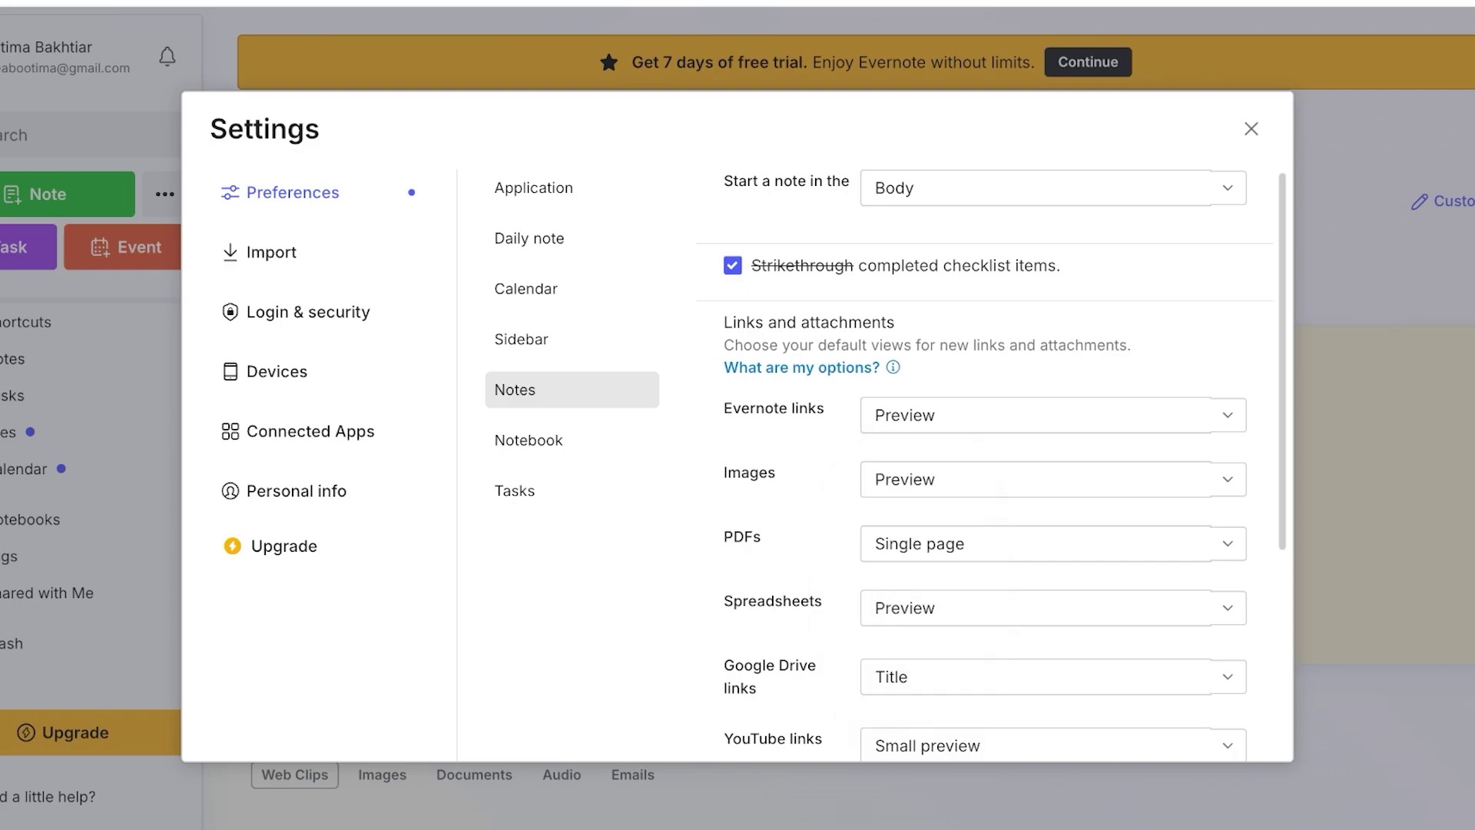
Step: Check the view options for YouTube links, Google Drive links and spreadsheets, and set the default view for PDFs to Title
scroll(984, 461, "down", 1)
scroll(991, 469, "down", 1)
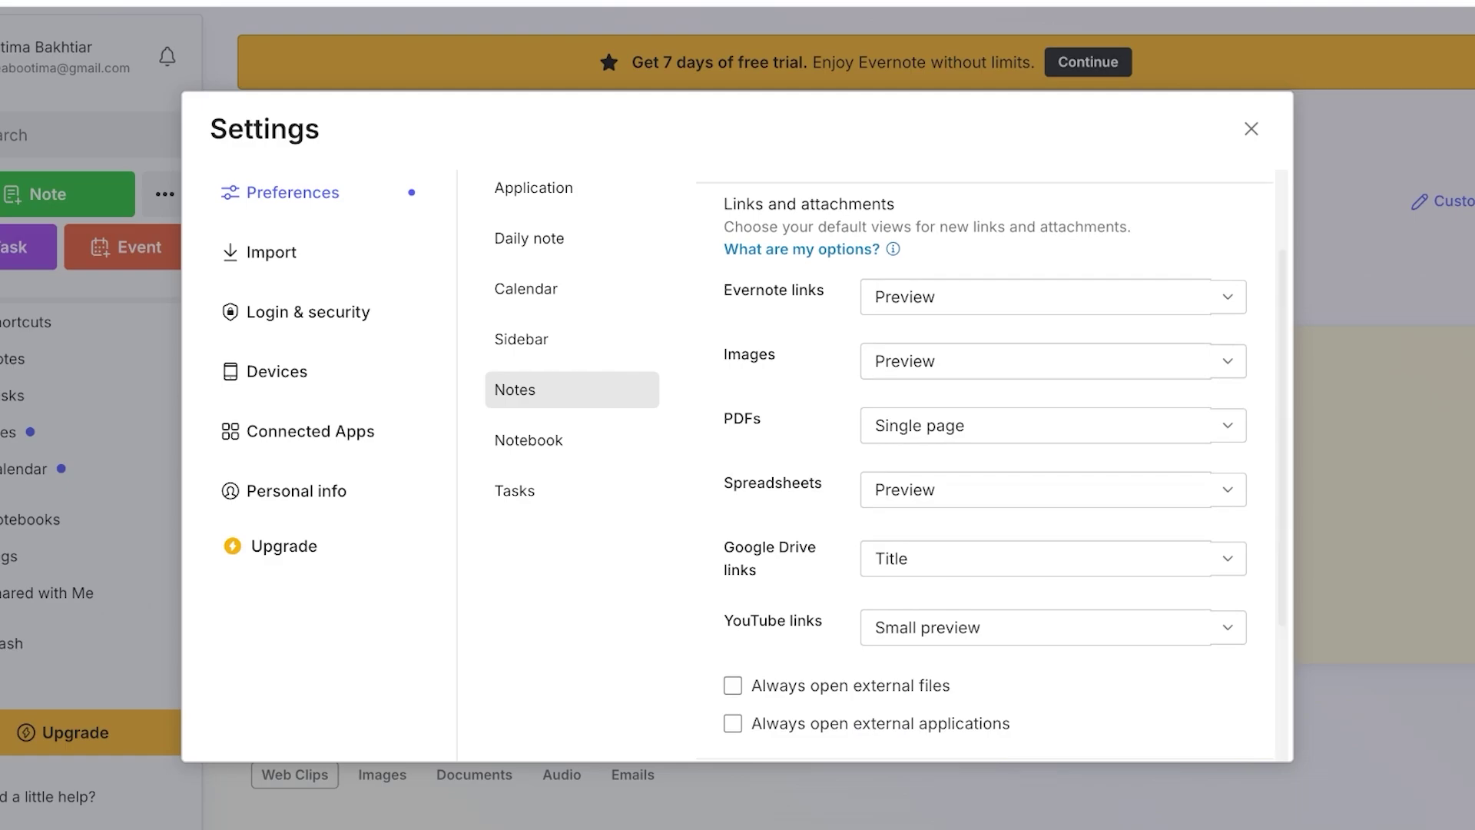
scroll(999, 538, "down", 1)
left_click(1034, 624)
left_click(1033, 555)
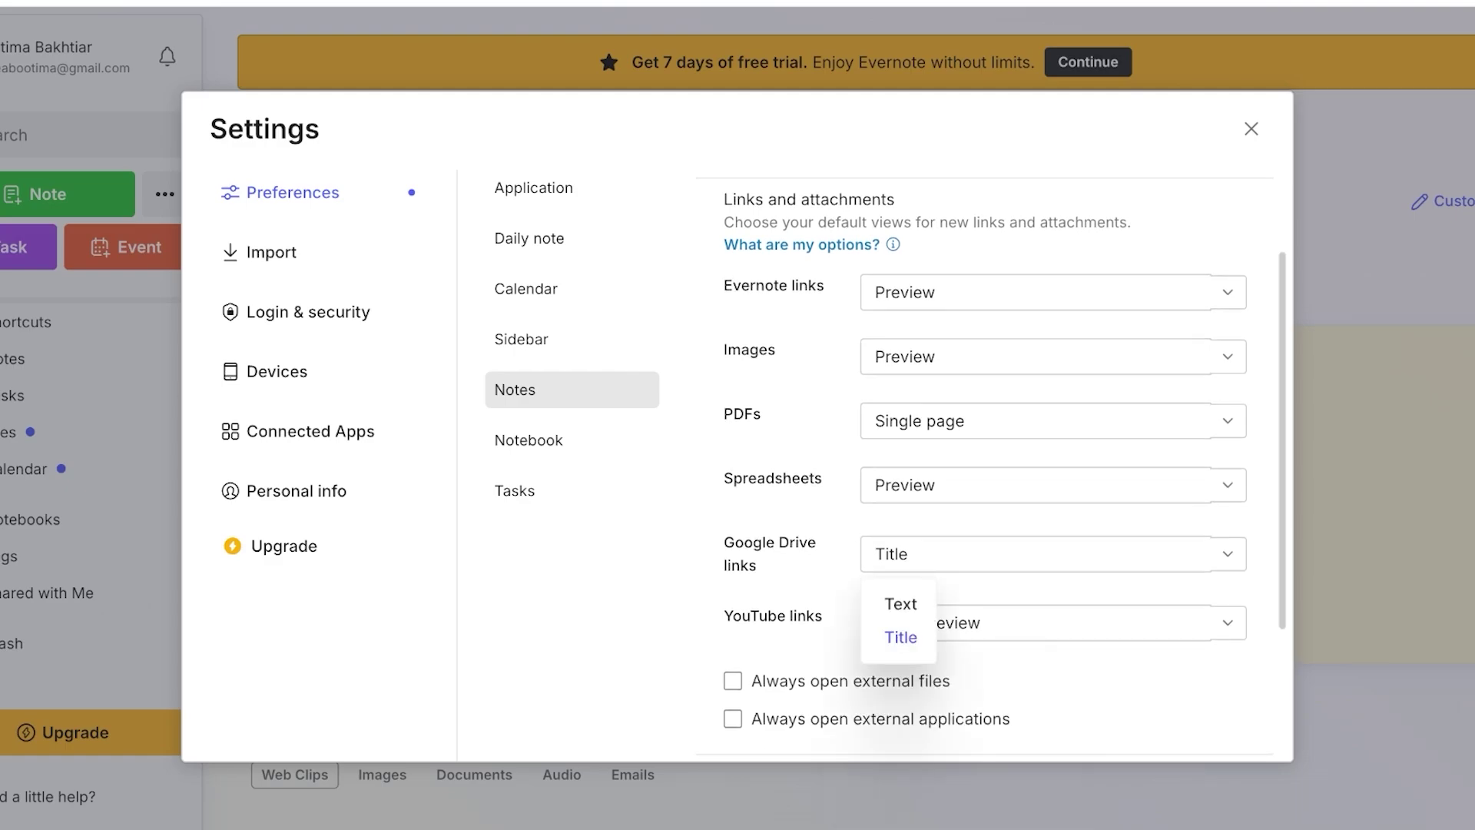
left_click(1053, 486)
left_click(900, 535)
left_click(1053, 421)
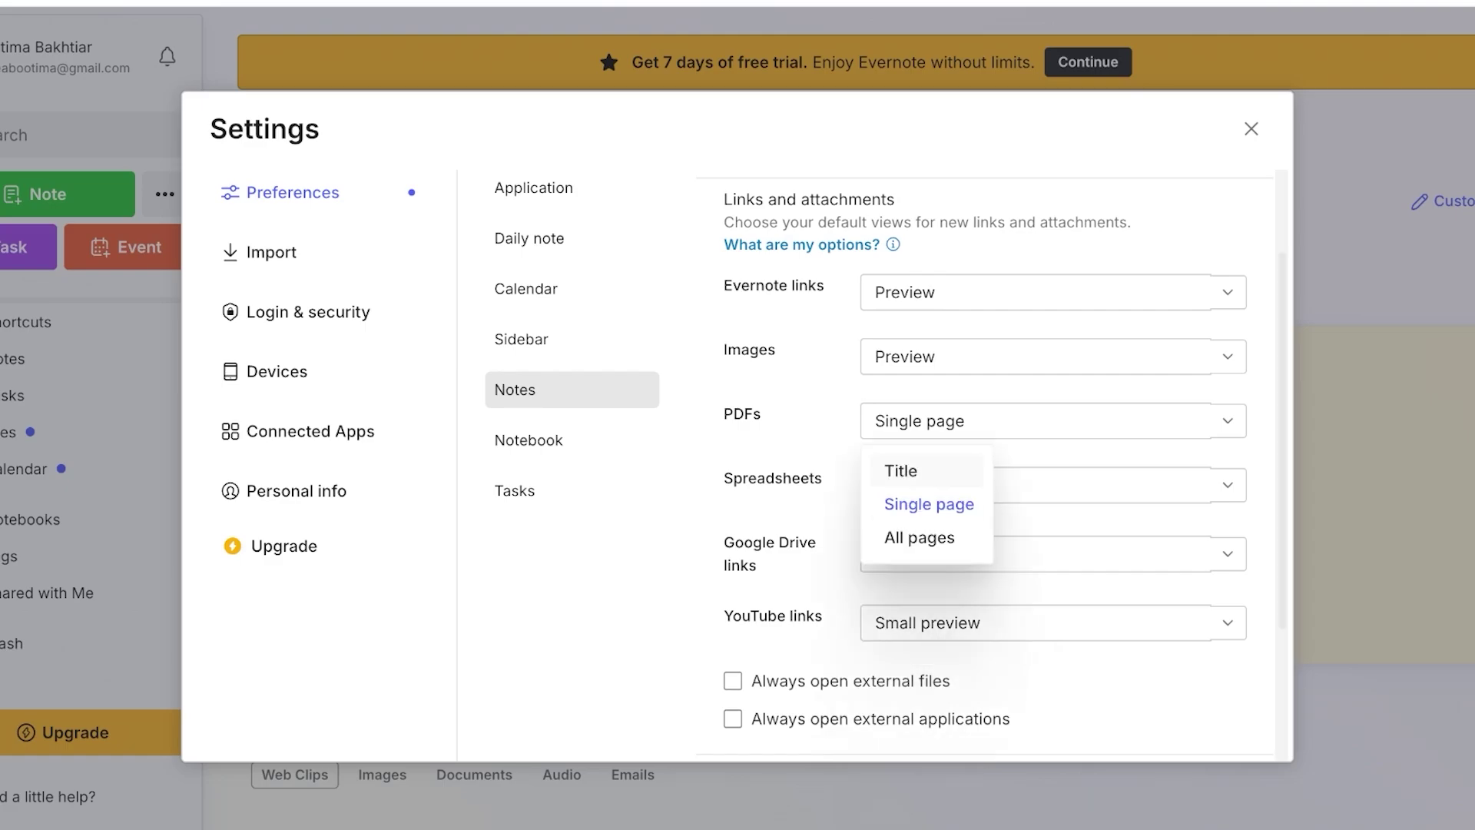
left_click(900, 472)
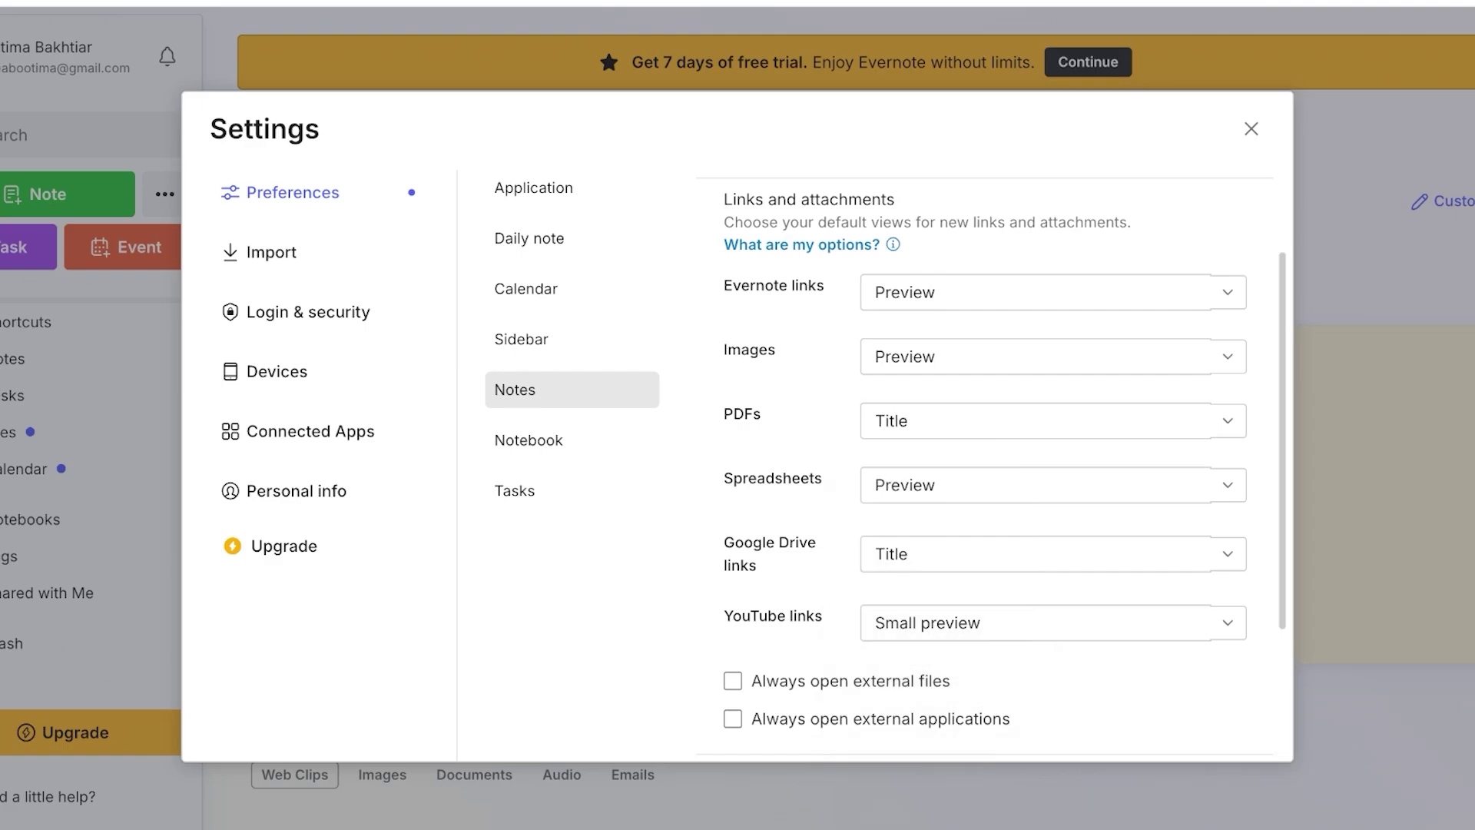
Step: Examine the default notebook choices in the Notebook preferences and the reminder options in the Tasks preferences
left_click(529, 440)
left_click(976, 195)
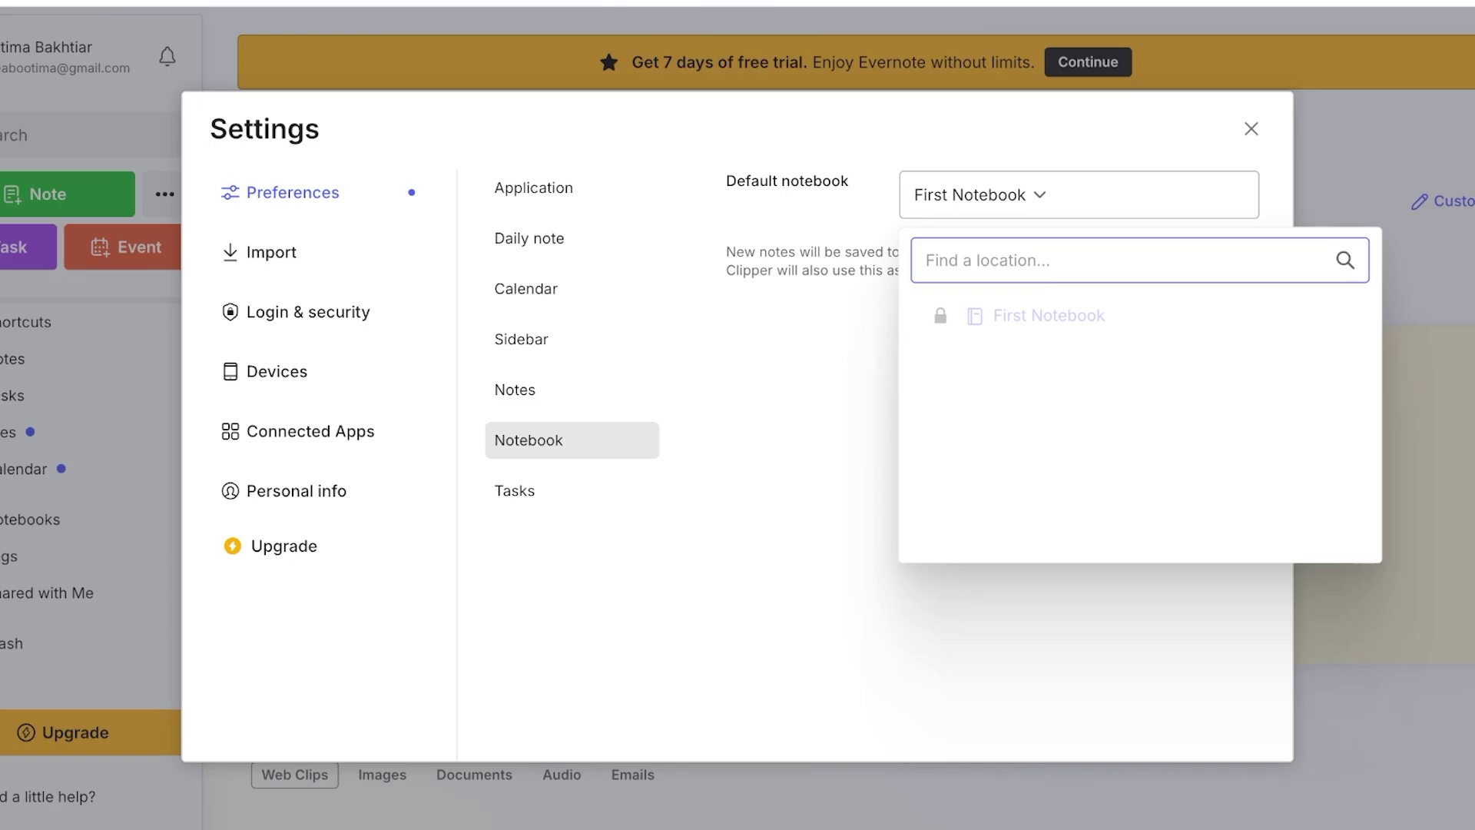
left_click(976, 195)
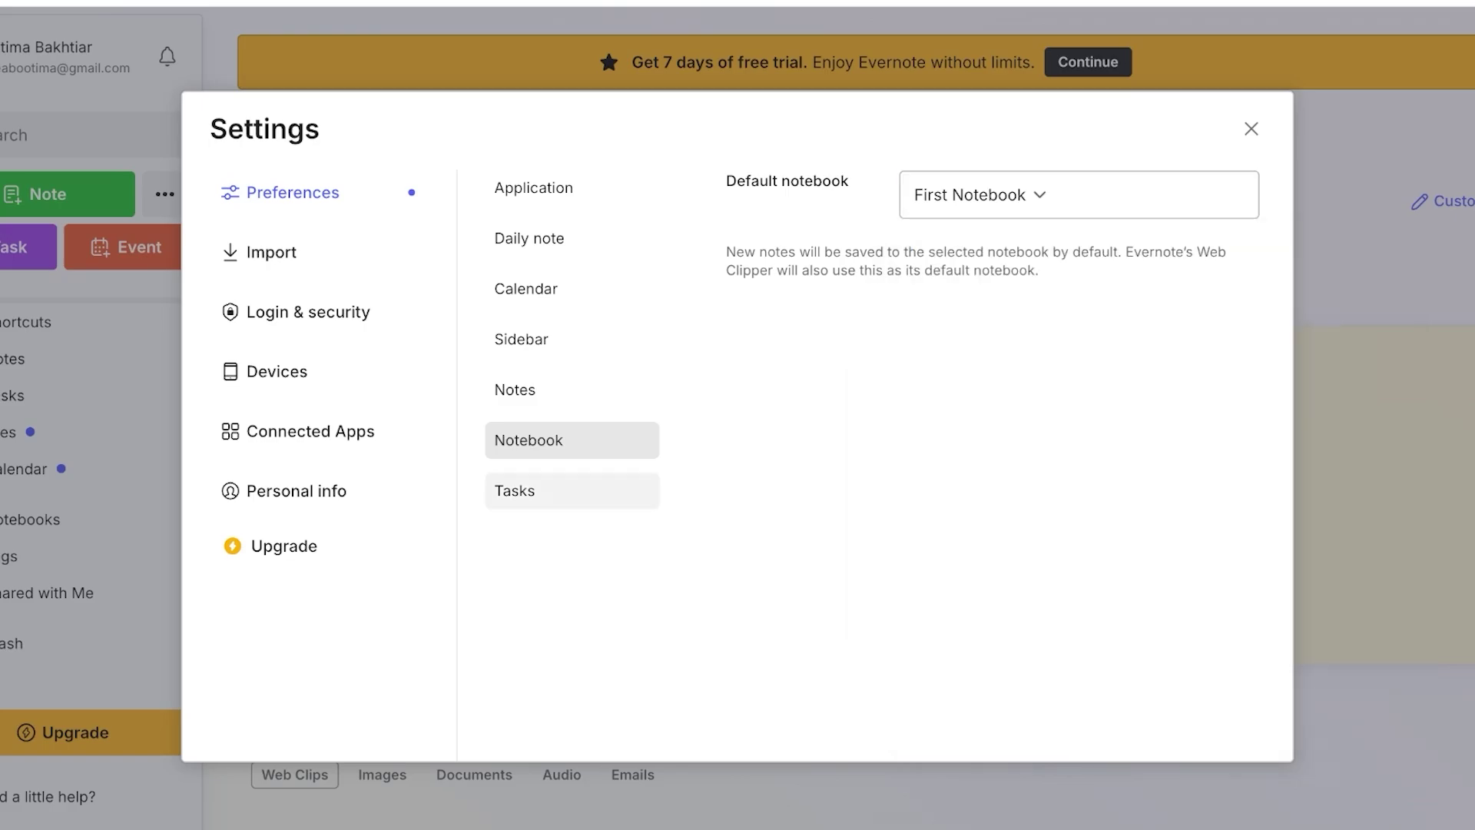
left_click(572, 490)
scroll(991, 461, "down", 1)
scroll(991, 461, "up", 1)
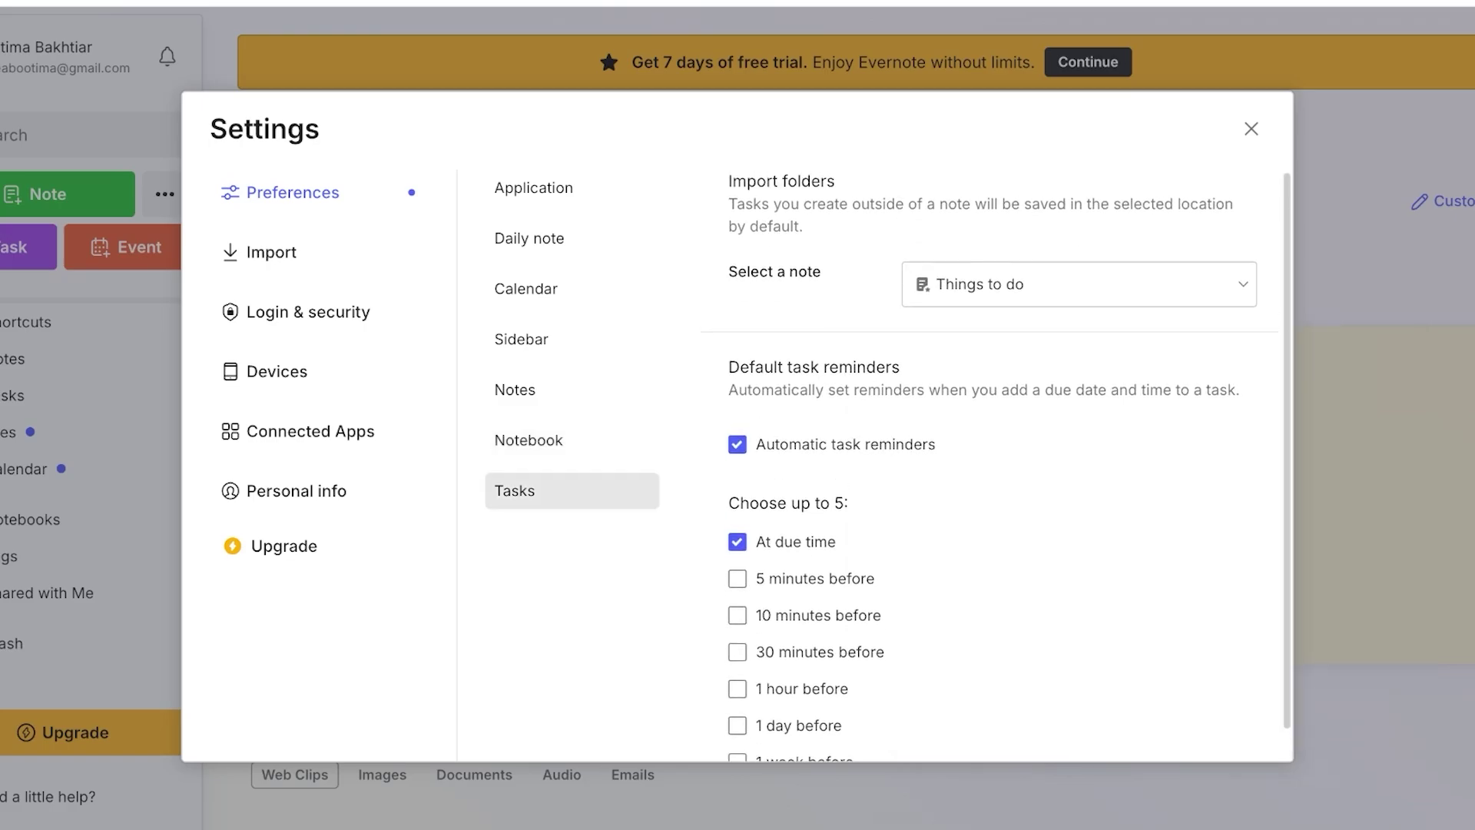
Step: Open the Import settings and examine the instructions for importing content from OneNote and Word
left_click(271, 252)
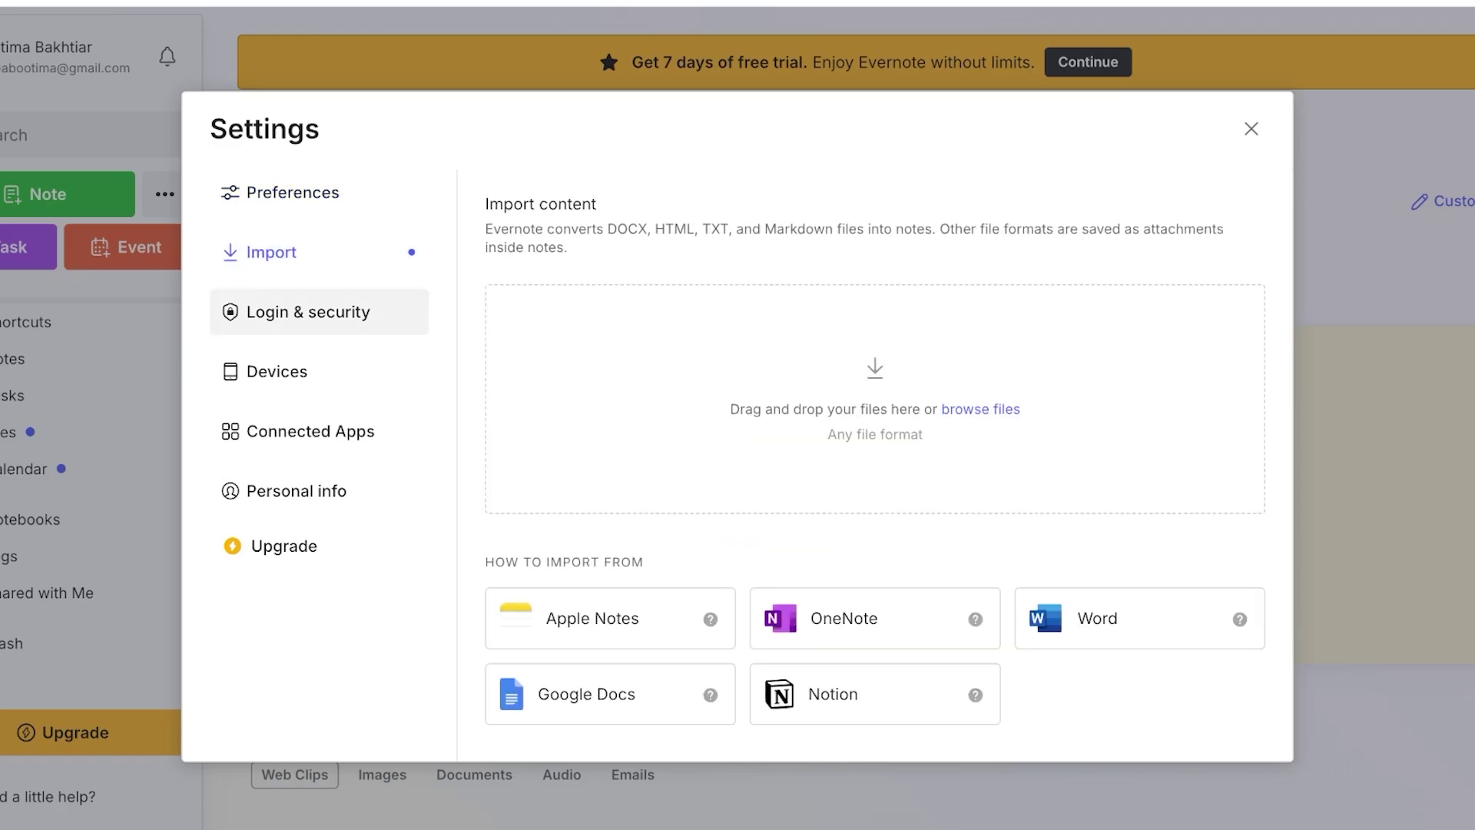
left_click(308, 312)
left_click(271, 253)
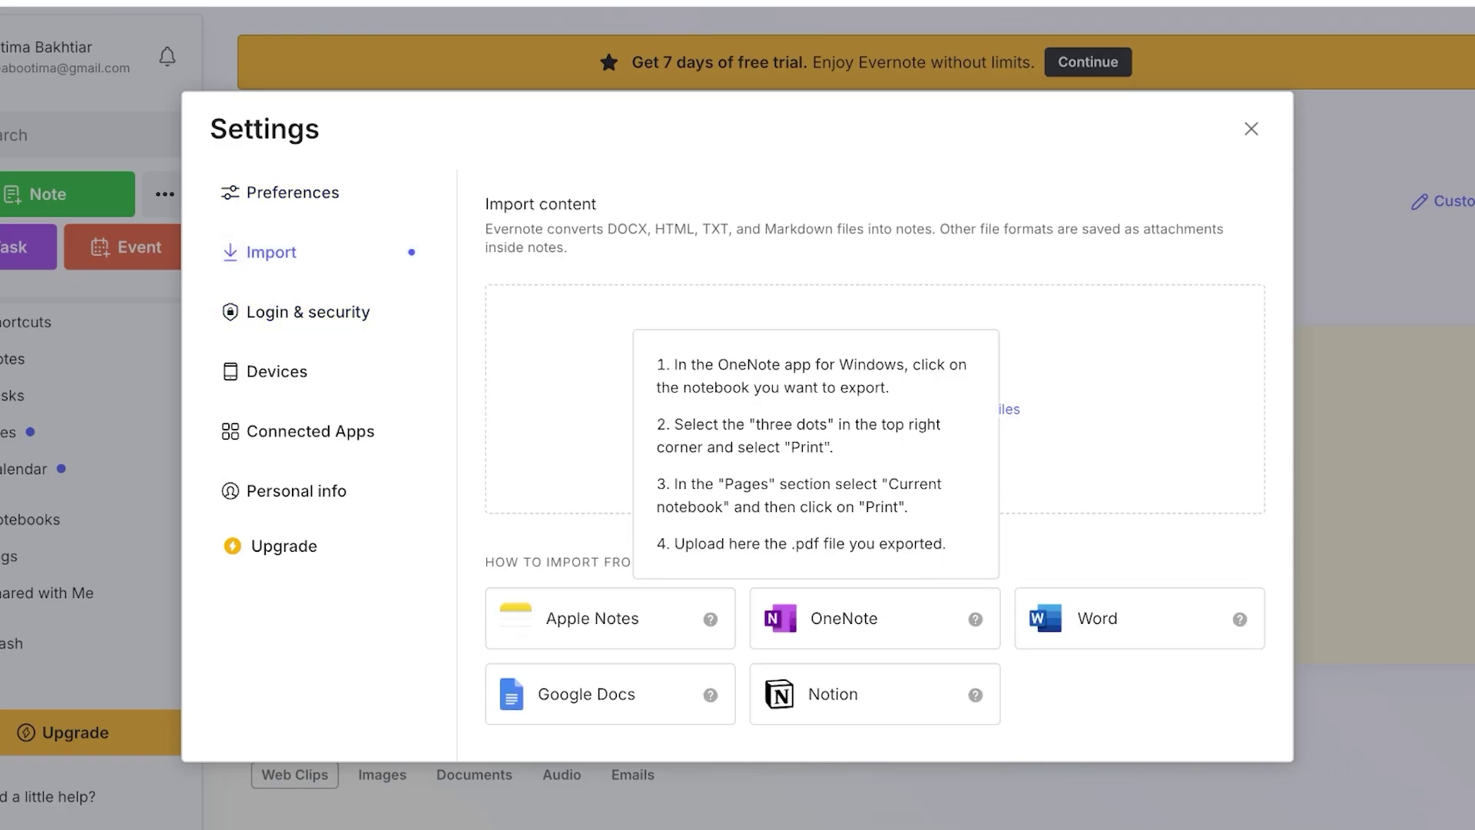
mouse_move(1239, 619)
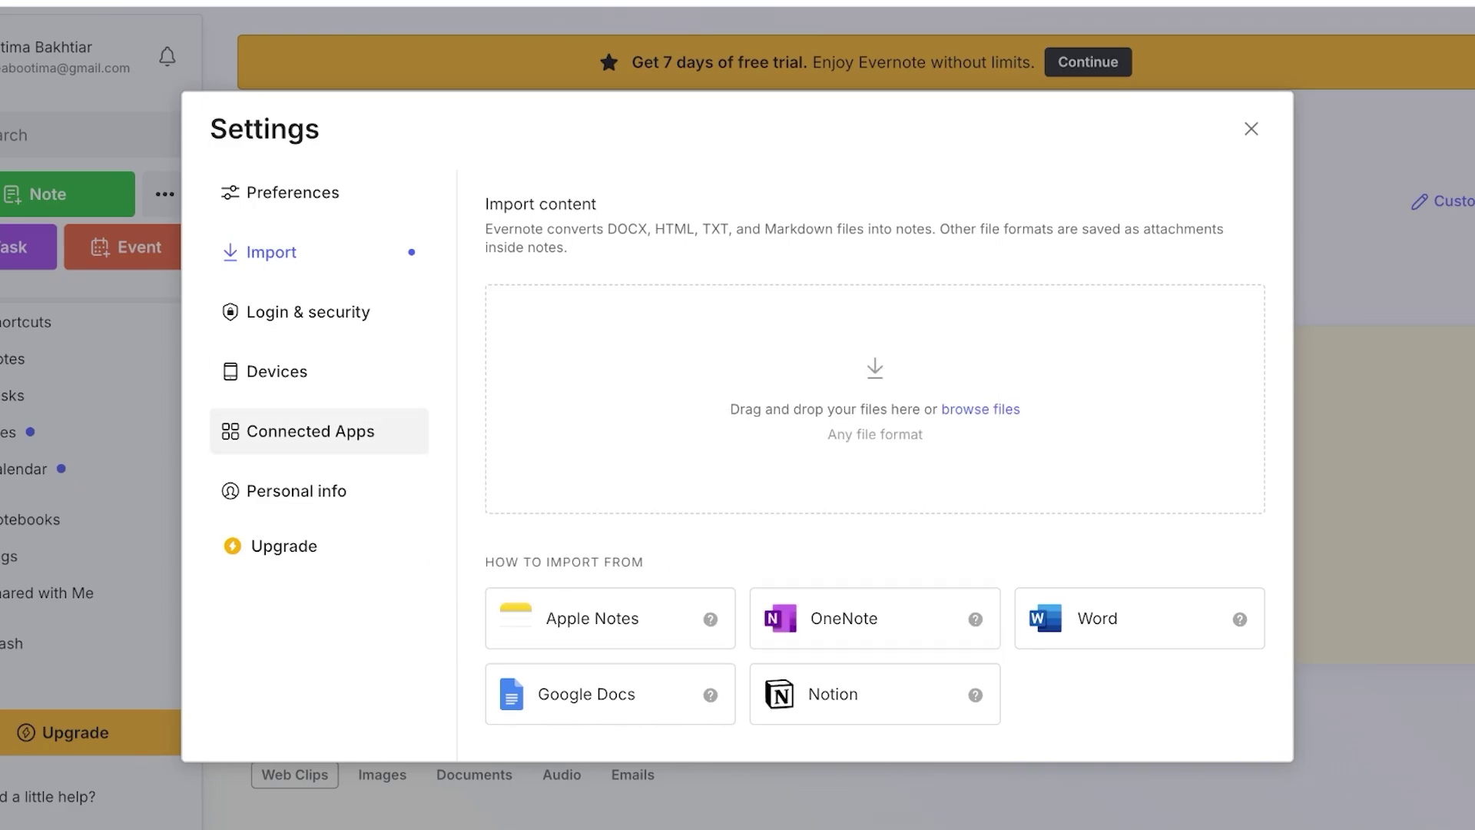
Step: Check the Login & security and Devices settings, select and deselect Evernote Web as the device to disconnect, and close the settings
left_click(308, 311)
left_click(277, 372)
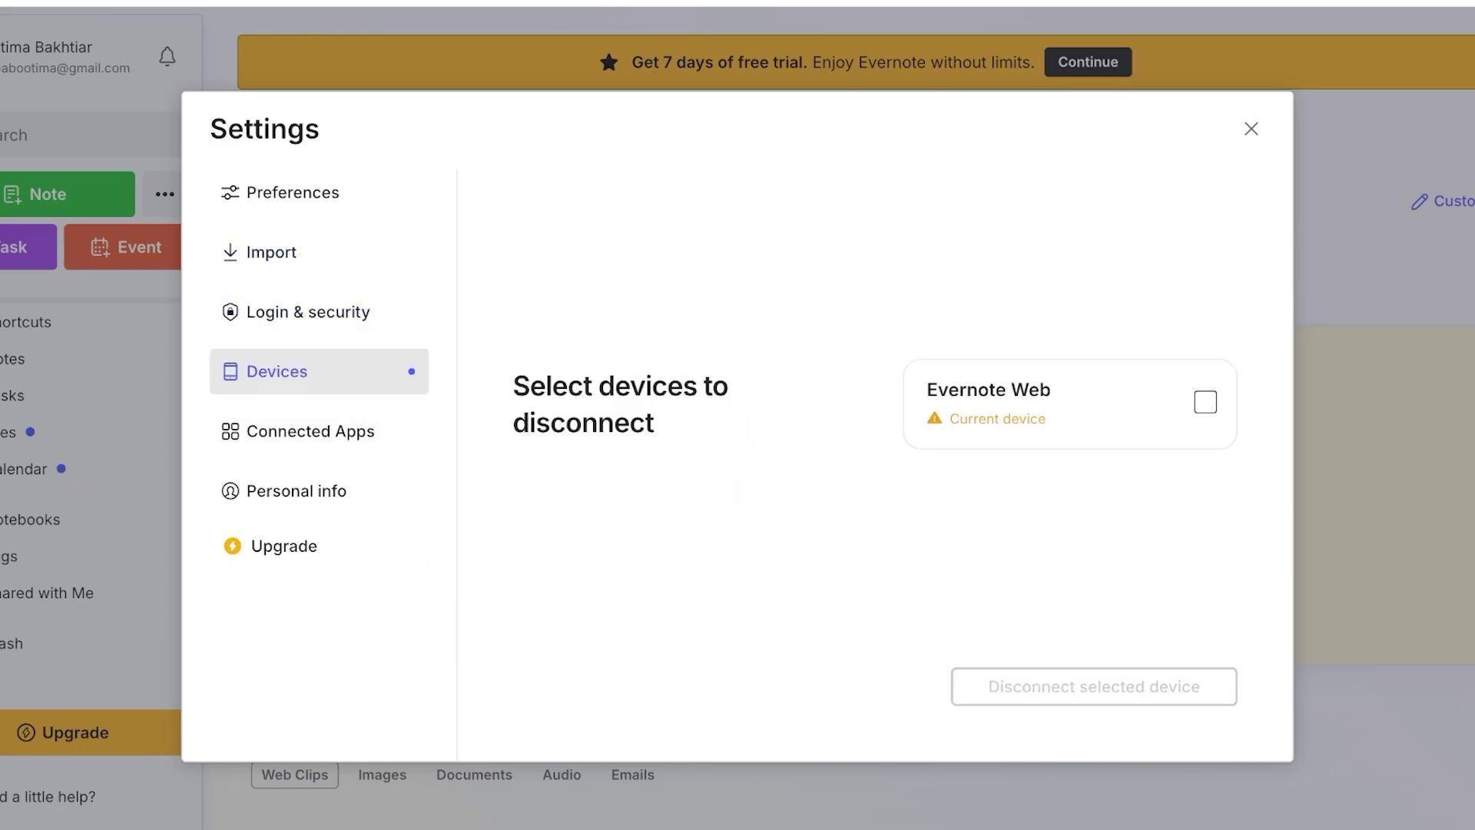
left_click(1206, 401)
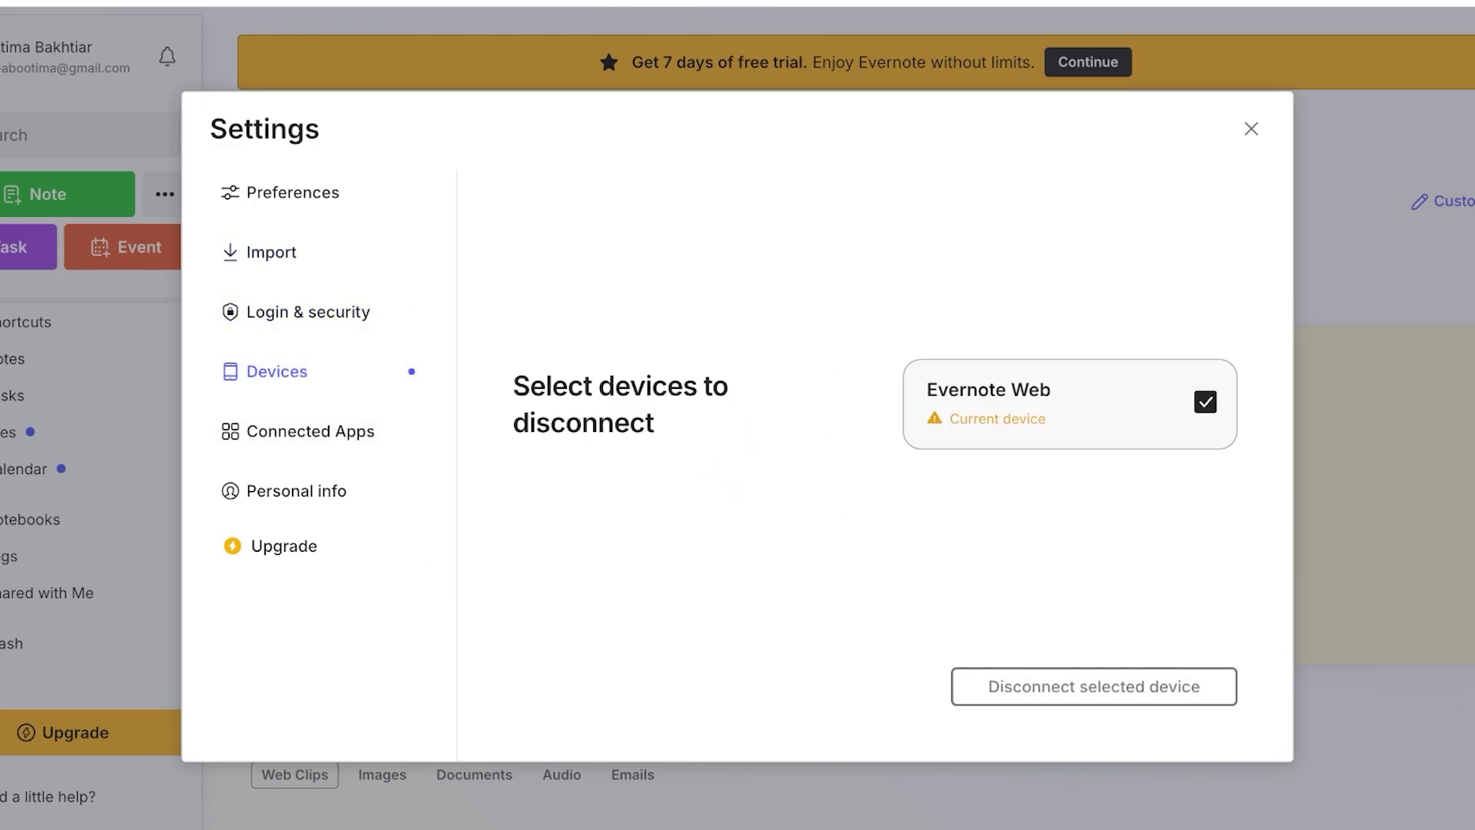
left_click(1206, 402)
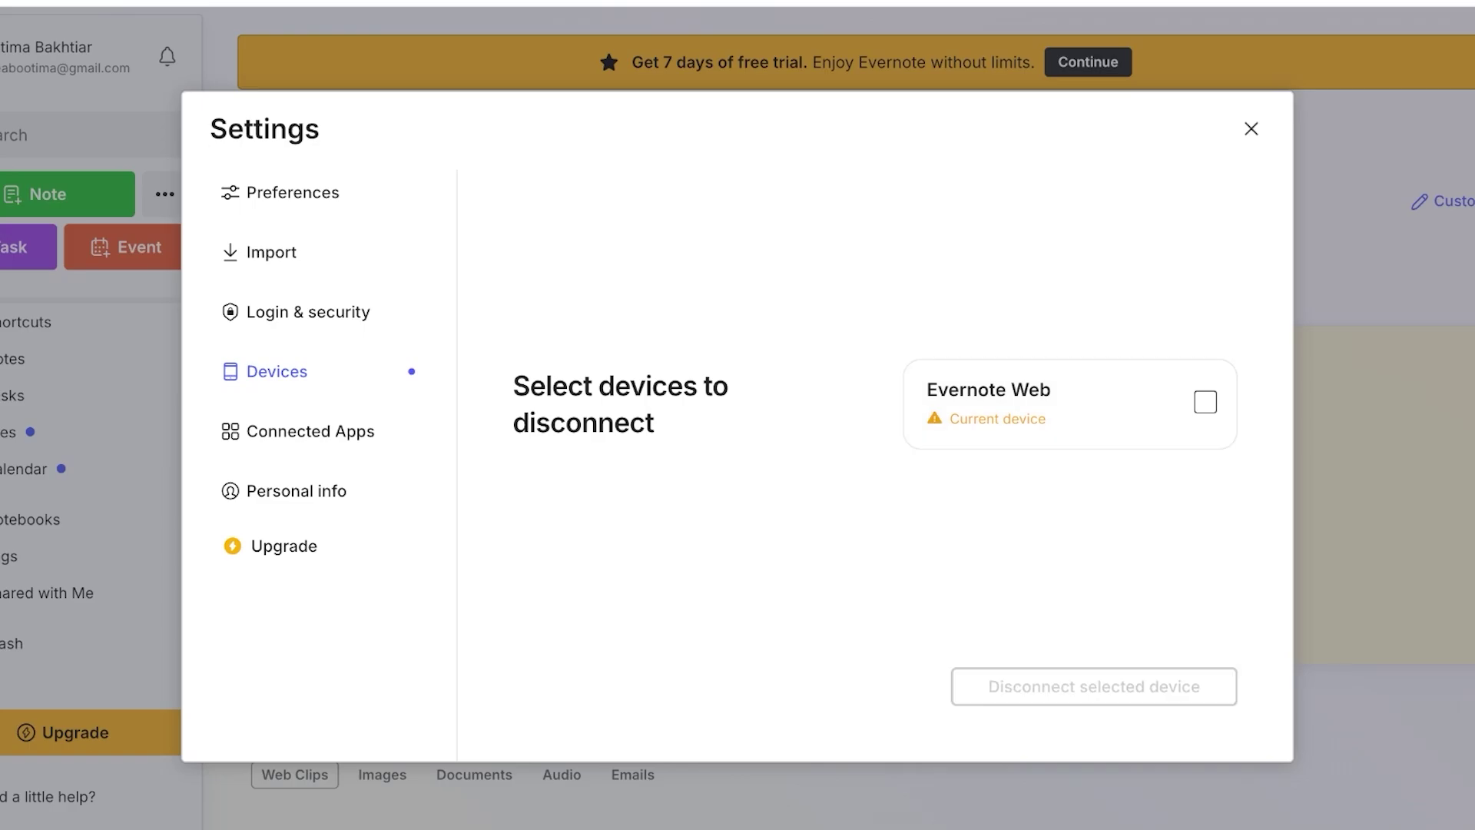
left_click(1252, 129)
Step: Check which other items can be created besides notes, tasks and events, and dismiss the options
scroll(737, 422, "left", 1)
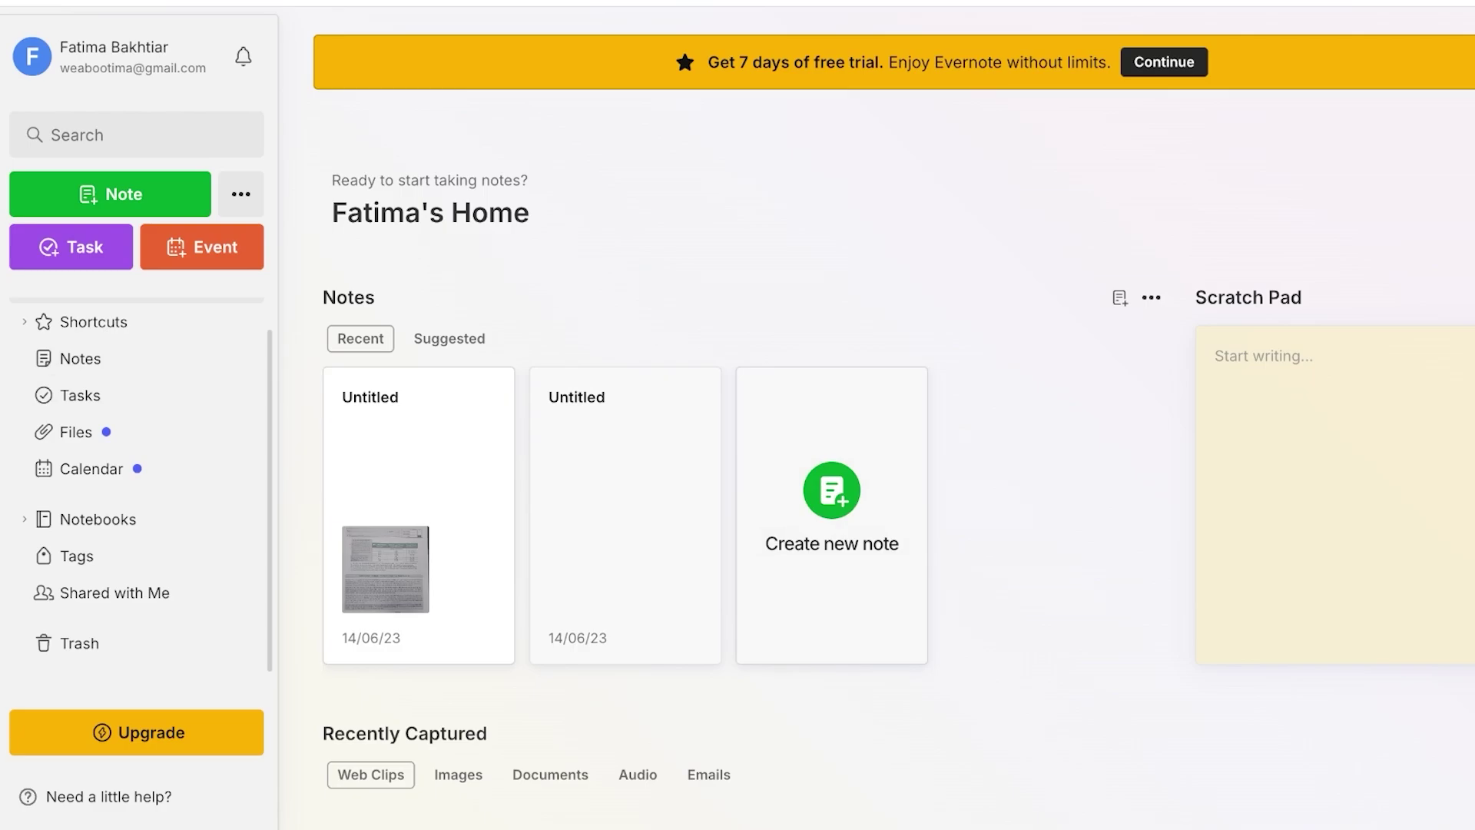
scroll(138, 484, "up", 1)
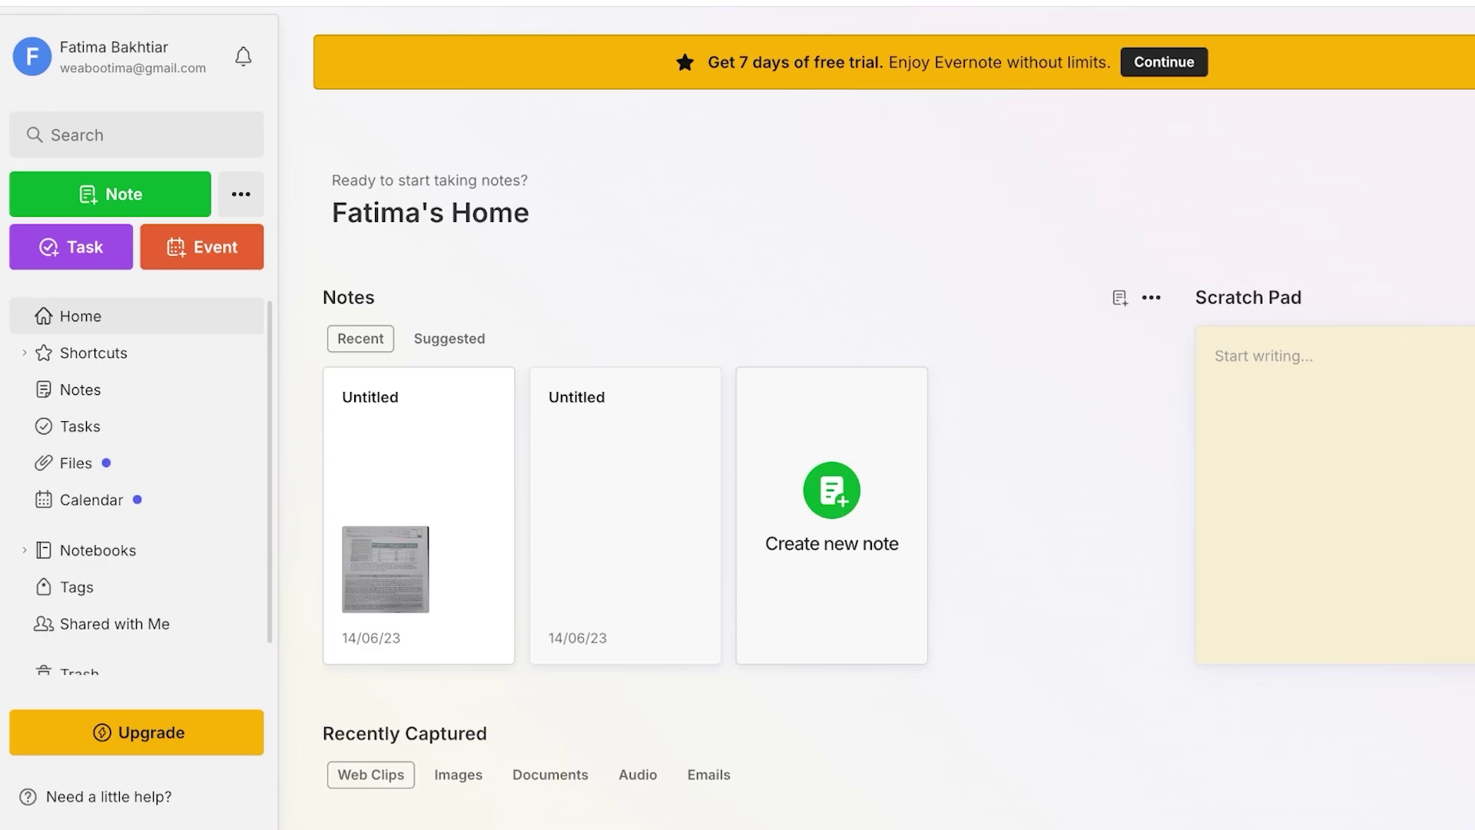
left_click(242, 195)
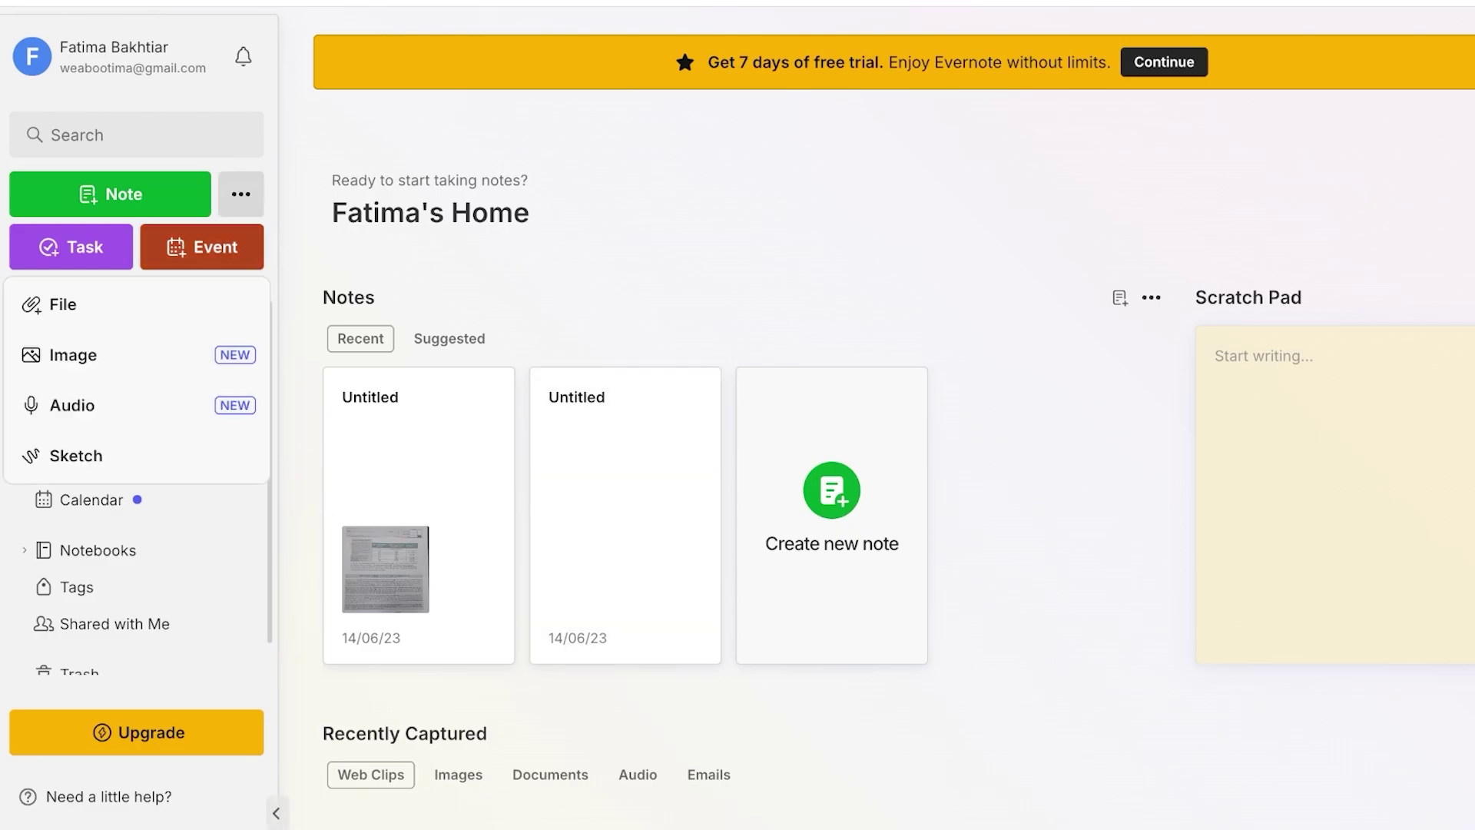
left_click(241, 194)
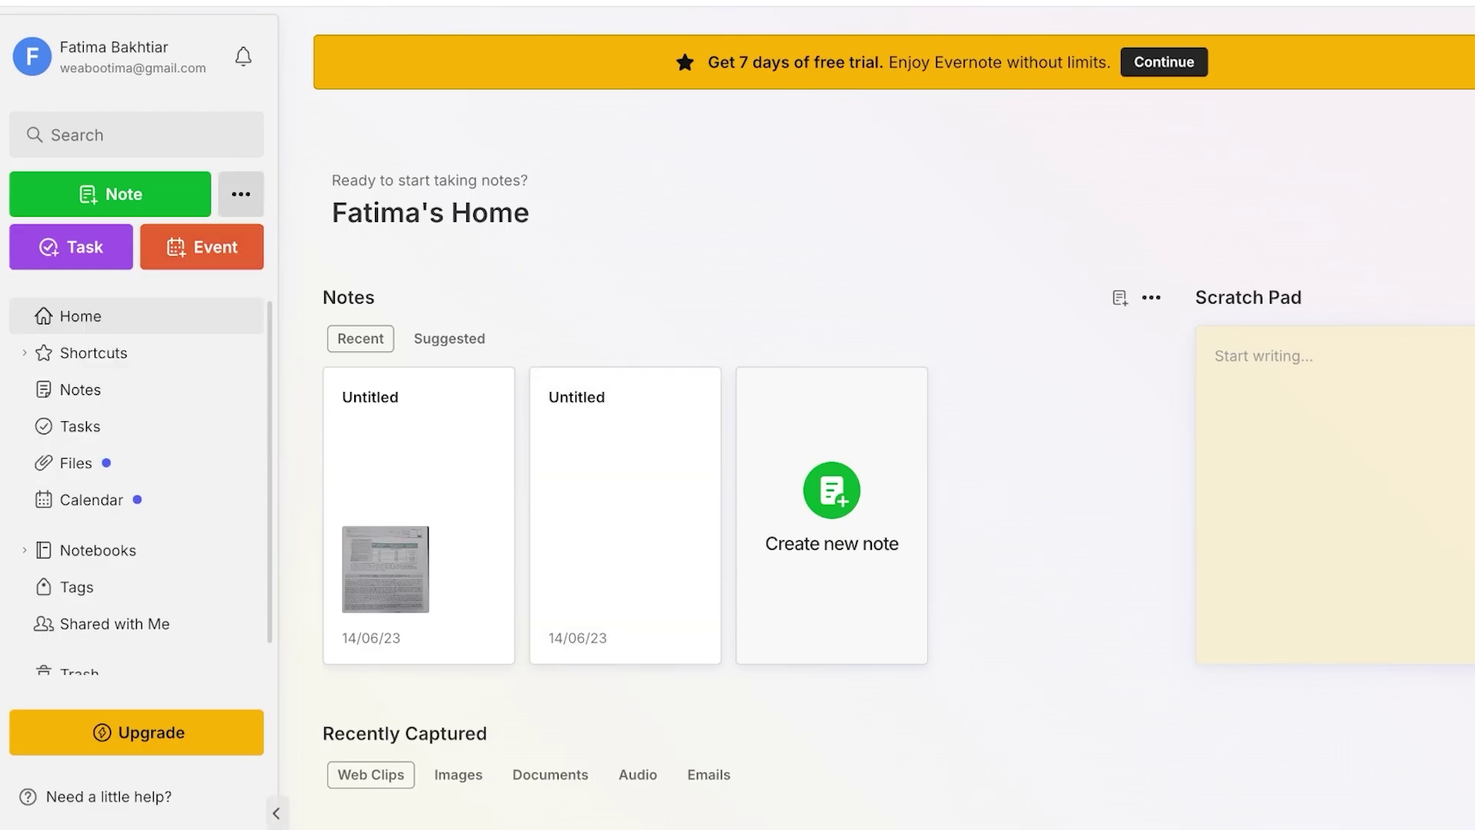
left_click(241, 195)
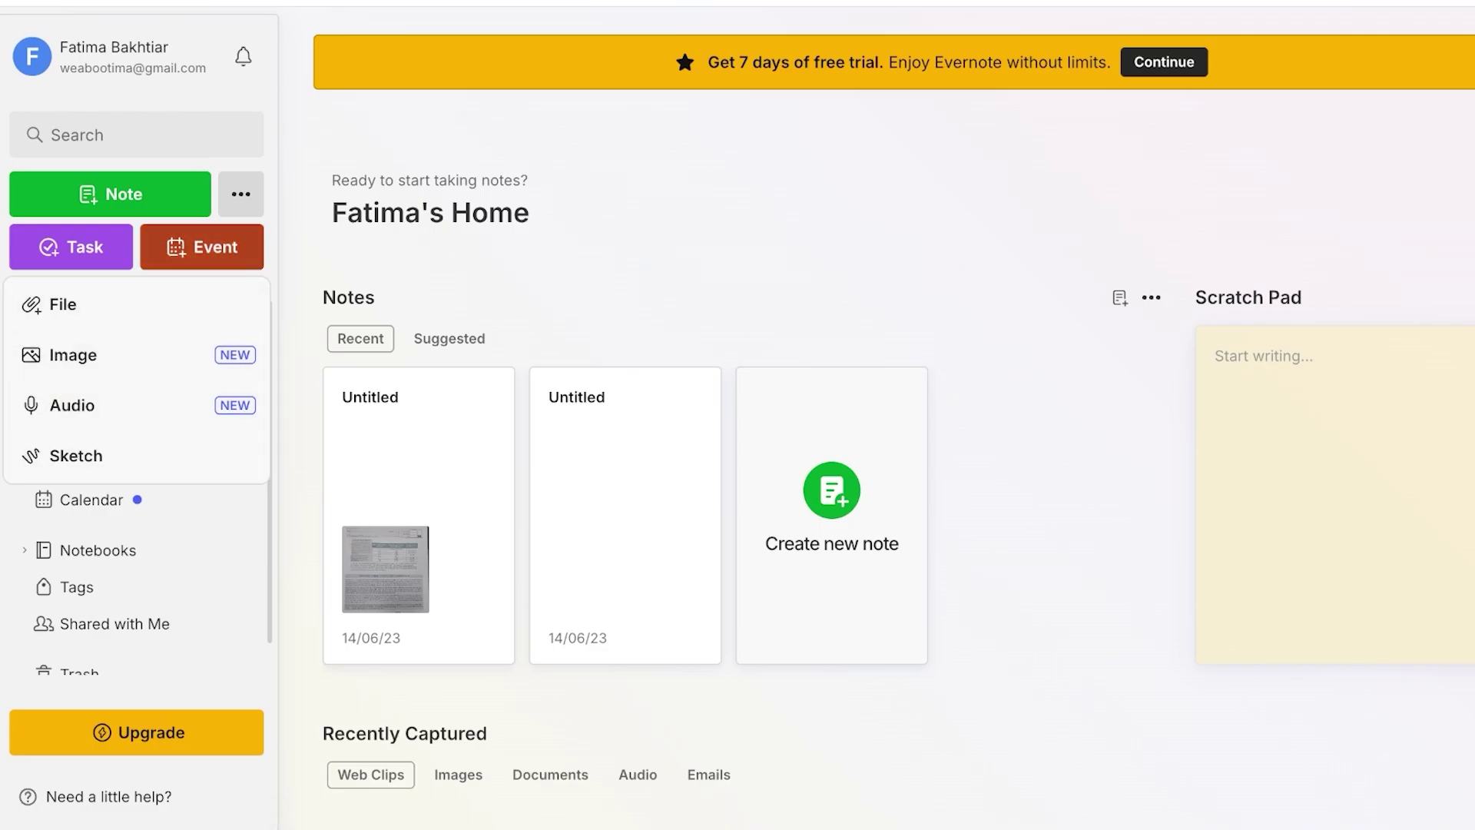
left_click(292, 538)
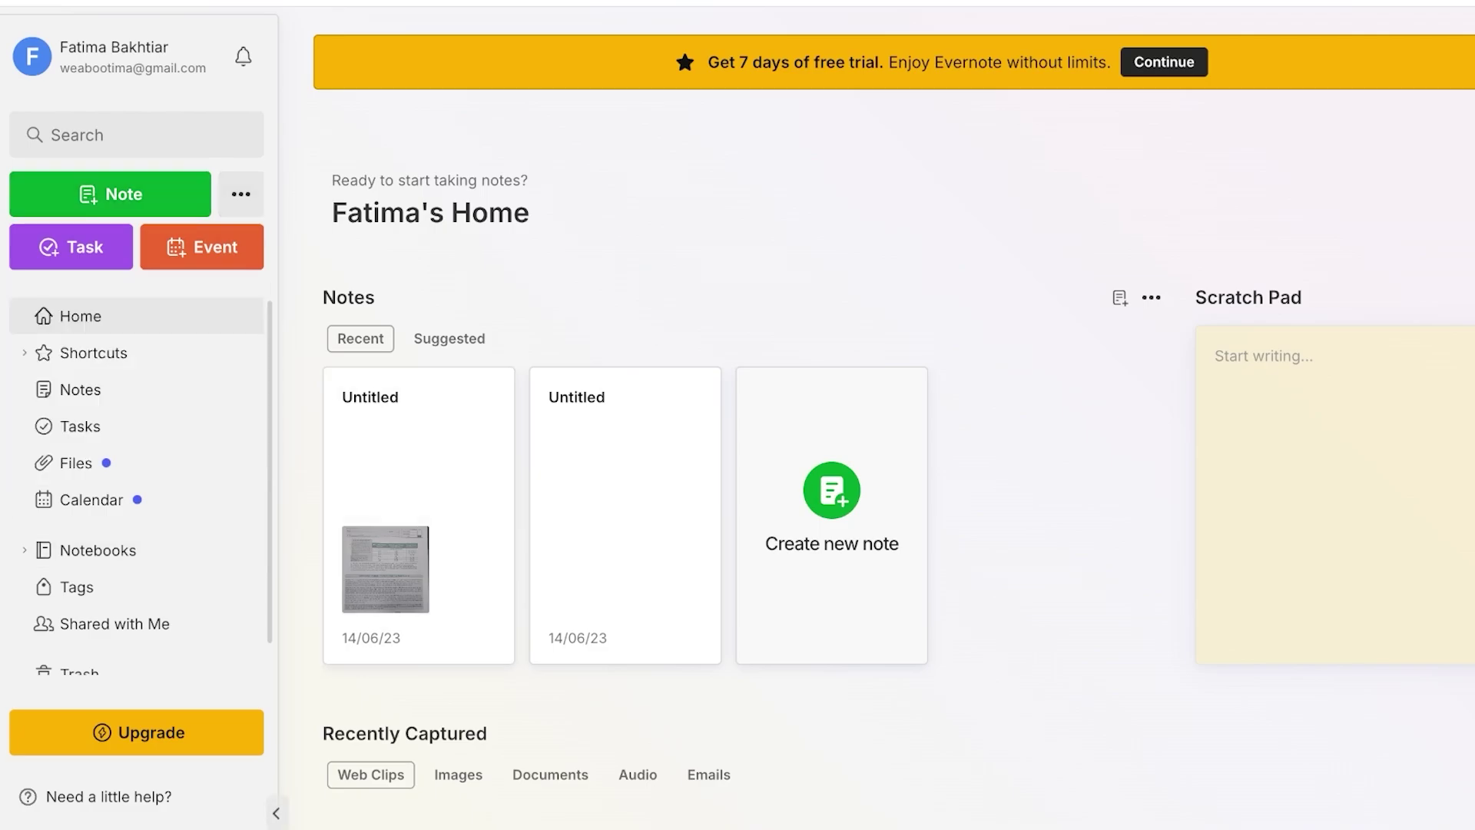
Step: Open the notebooks list, check the actions available for First Notebook and expand it to list its notes
scroll(139, 538, "down", 1)
left_click(98, 519)
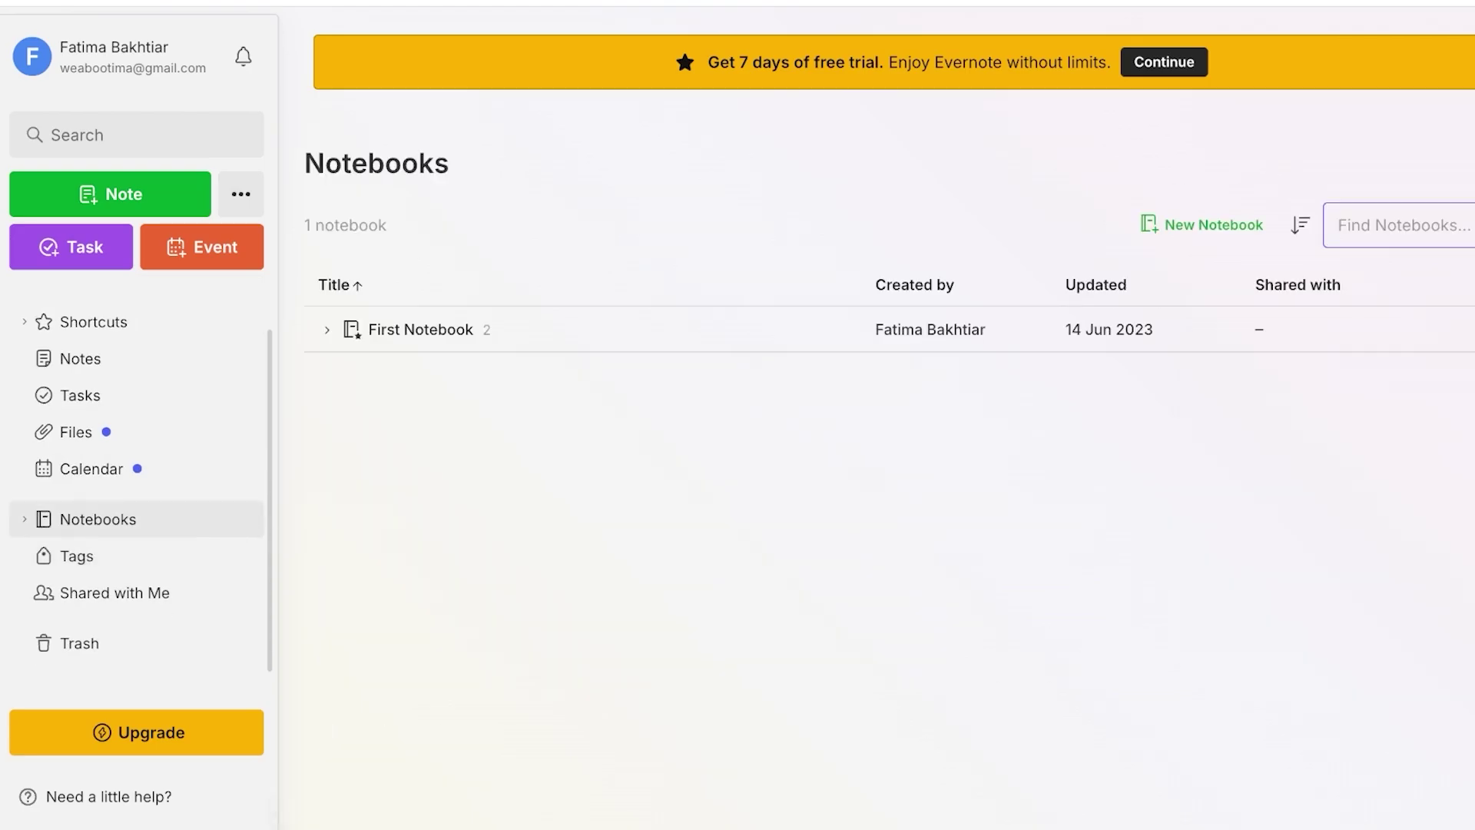
left_click(1444, 329)
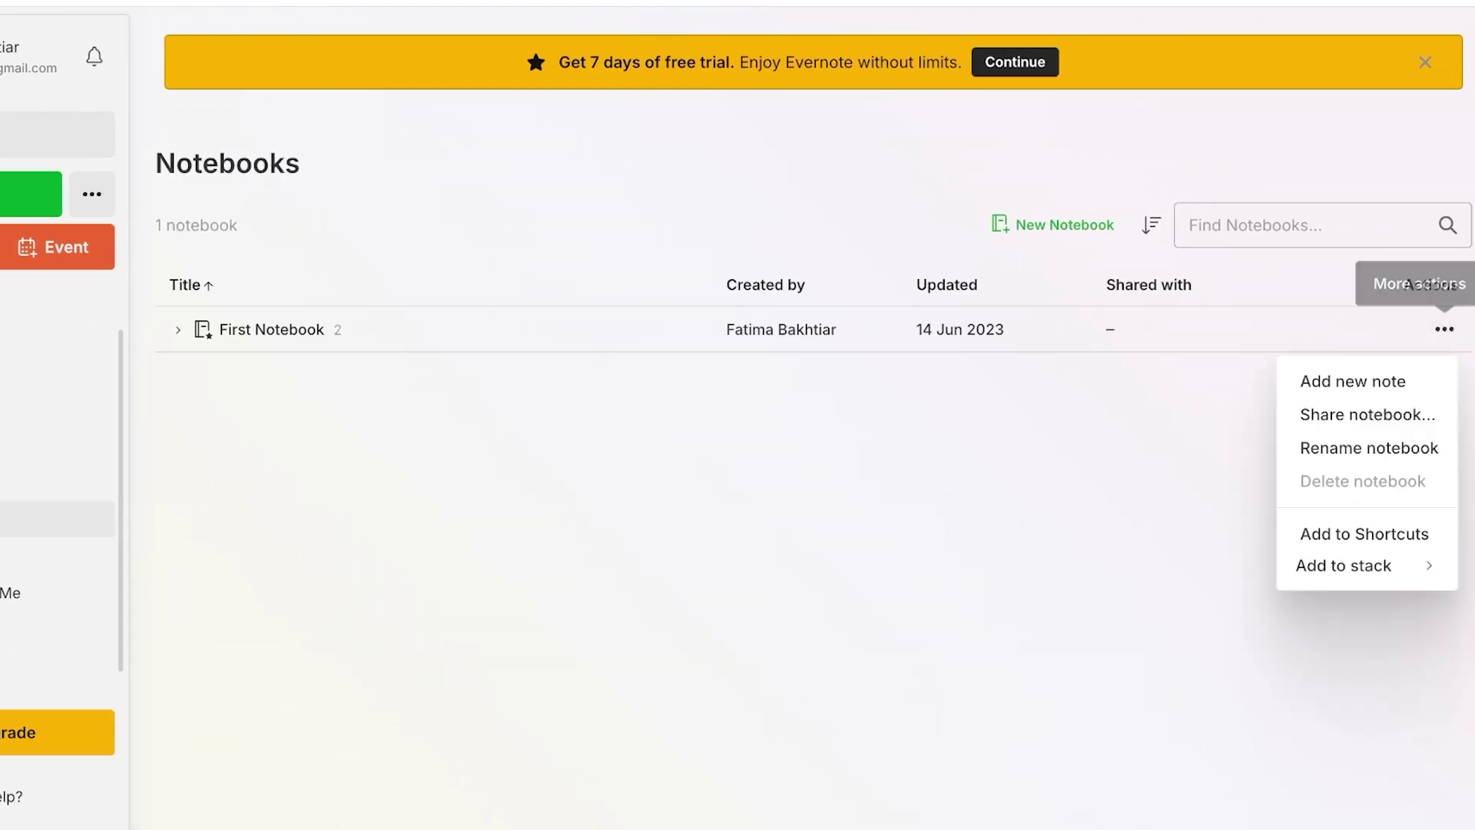
left_click(177, 330)
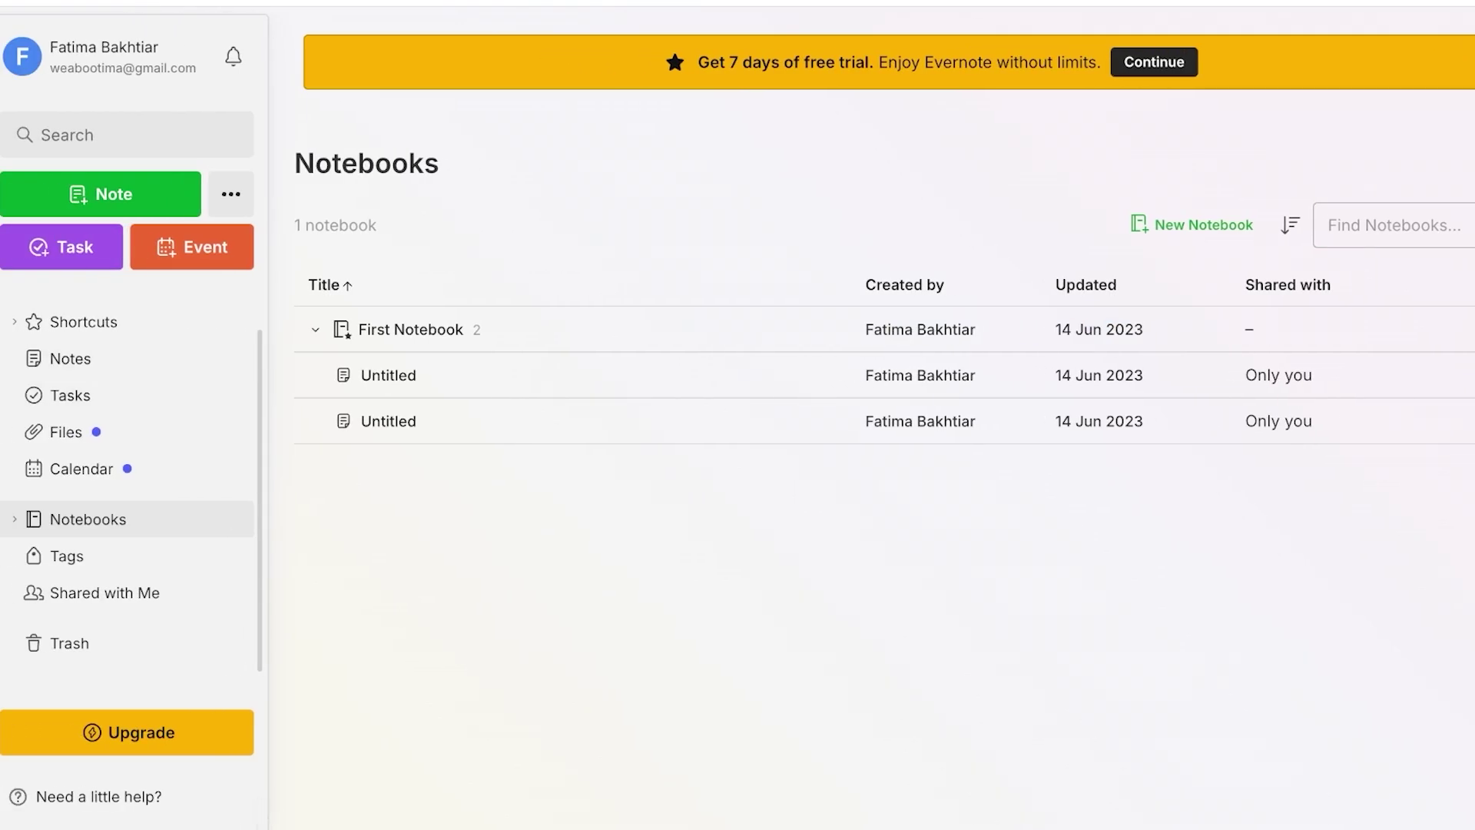
Step: Create a new notebook named Lilys
left_click(1200, 225)
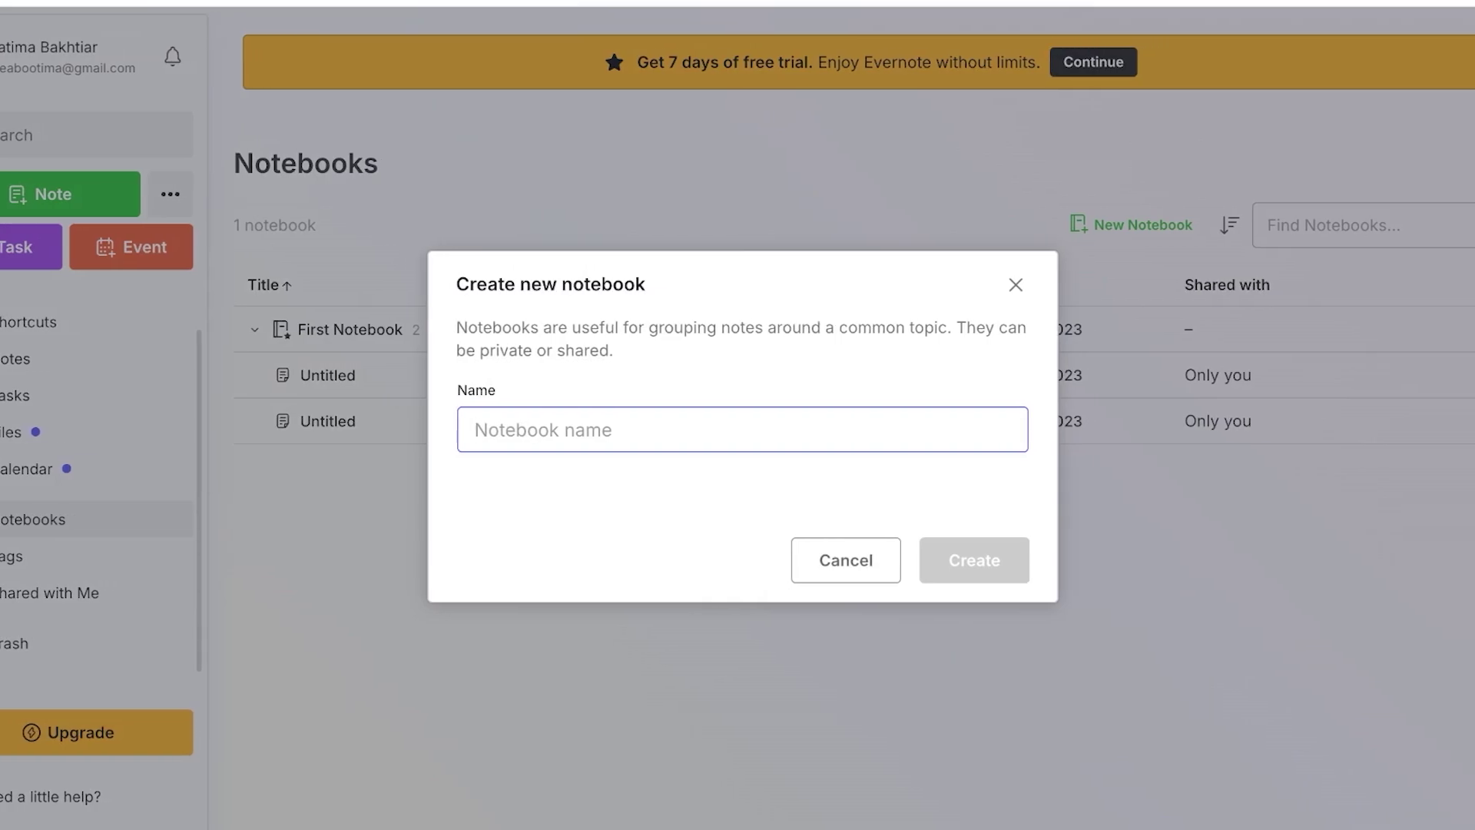
type("N")
key("BackSpace")
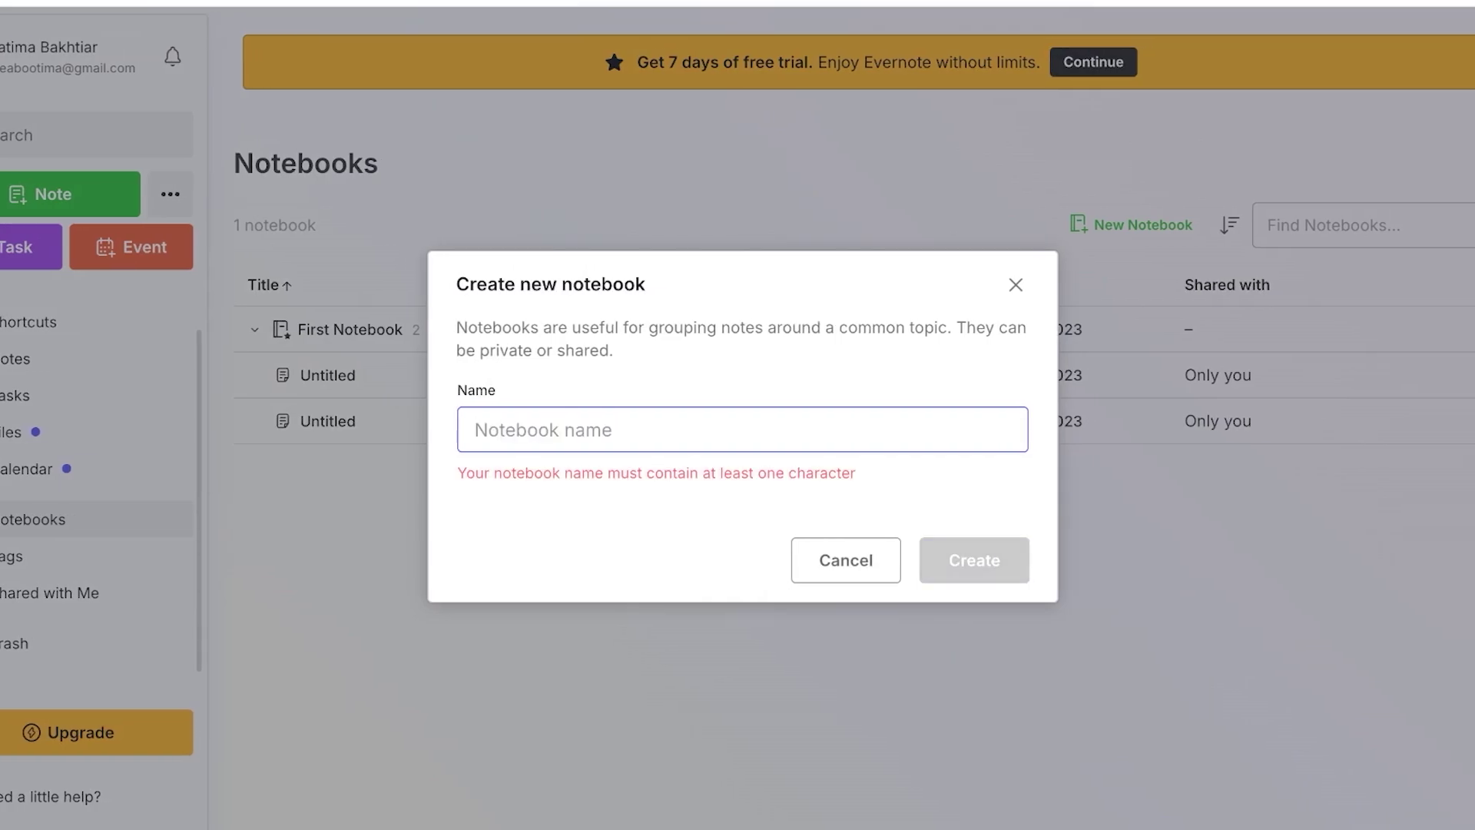
type("Lilys")
key("Return")
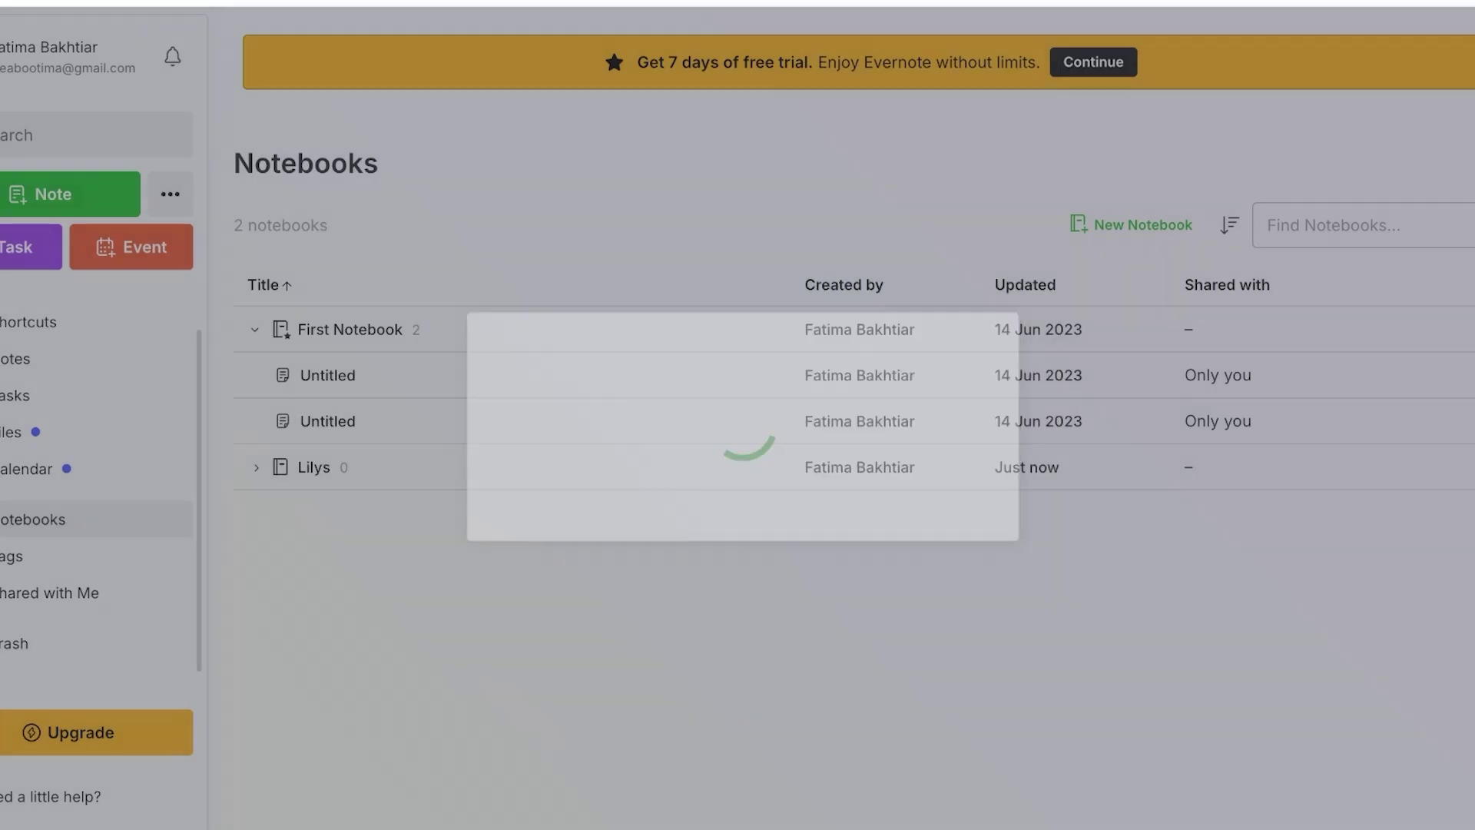
Step: Move both untitled notes in First Notebook to the trash and check that notebook's available actions again
left_click(1449, 329)
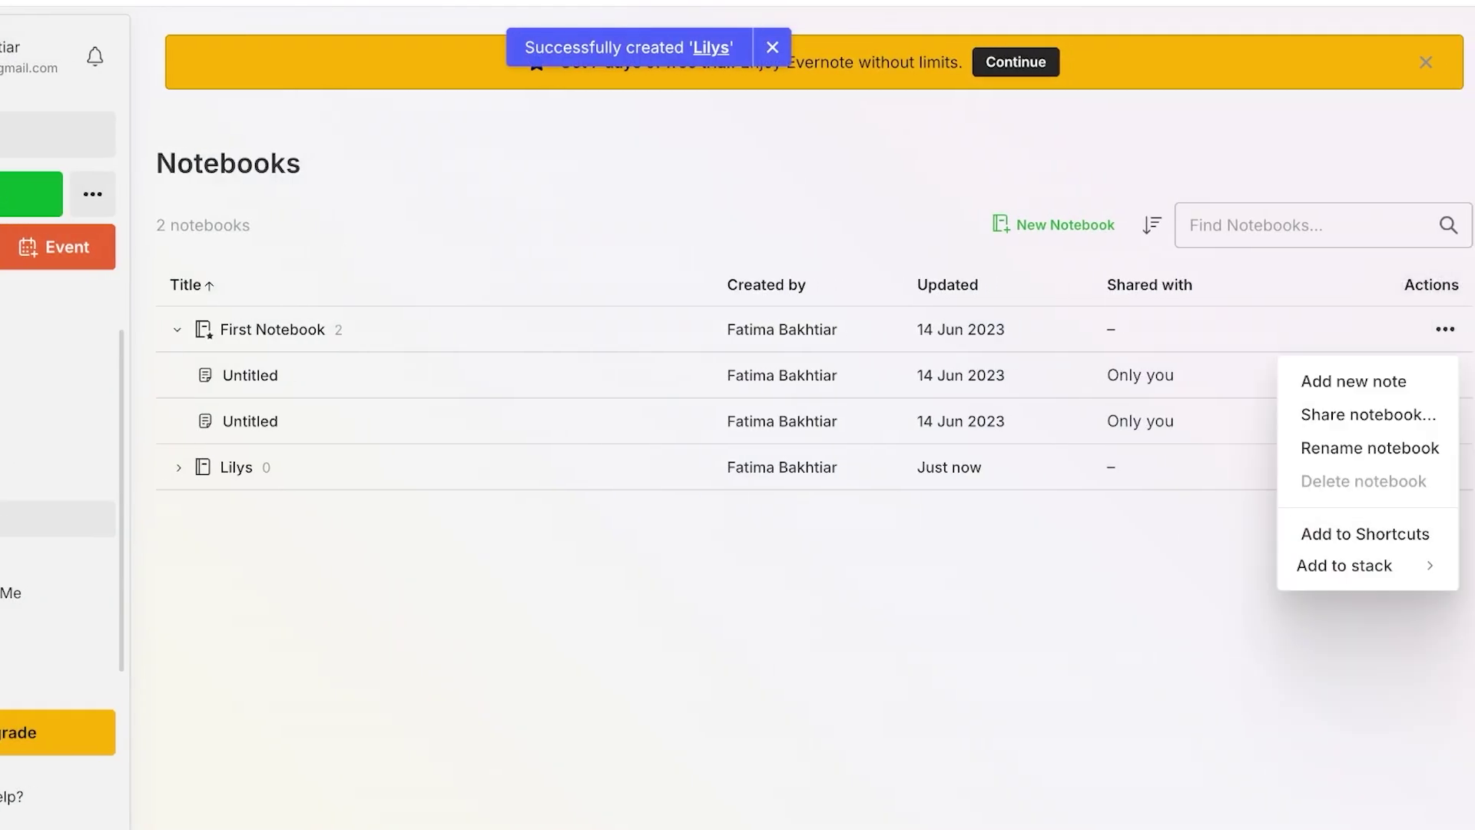
key("Escape")
left_click(1445, 375)
left_click(1296, 735)
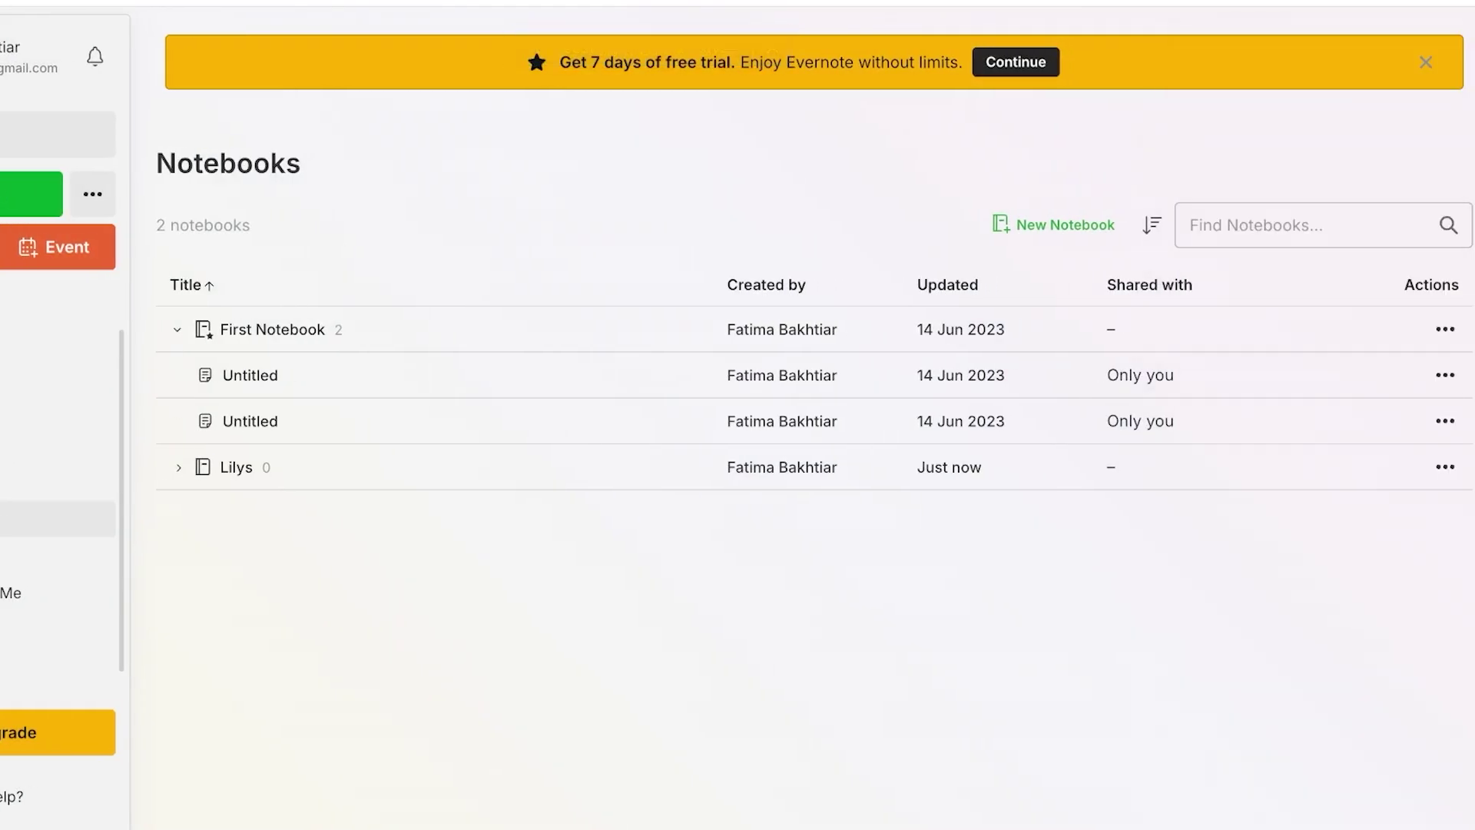
left_click(1446, 375)
left_click(1295, 771)
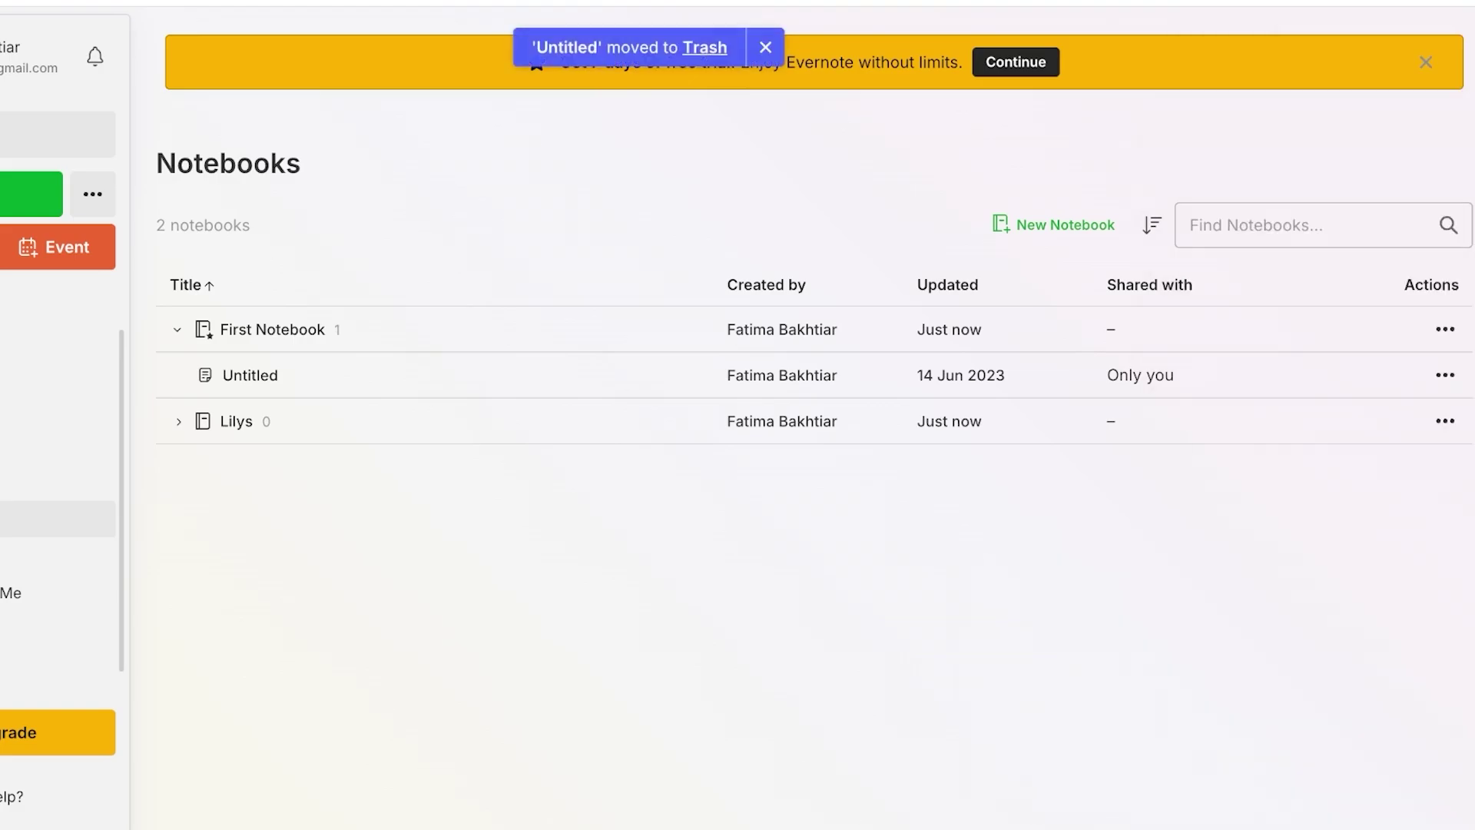
left_click(1445, 329)
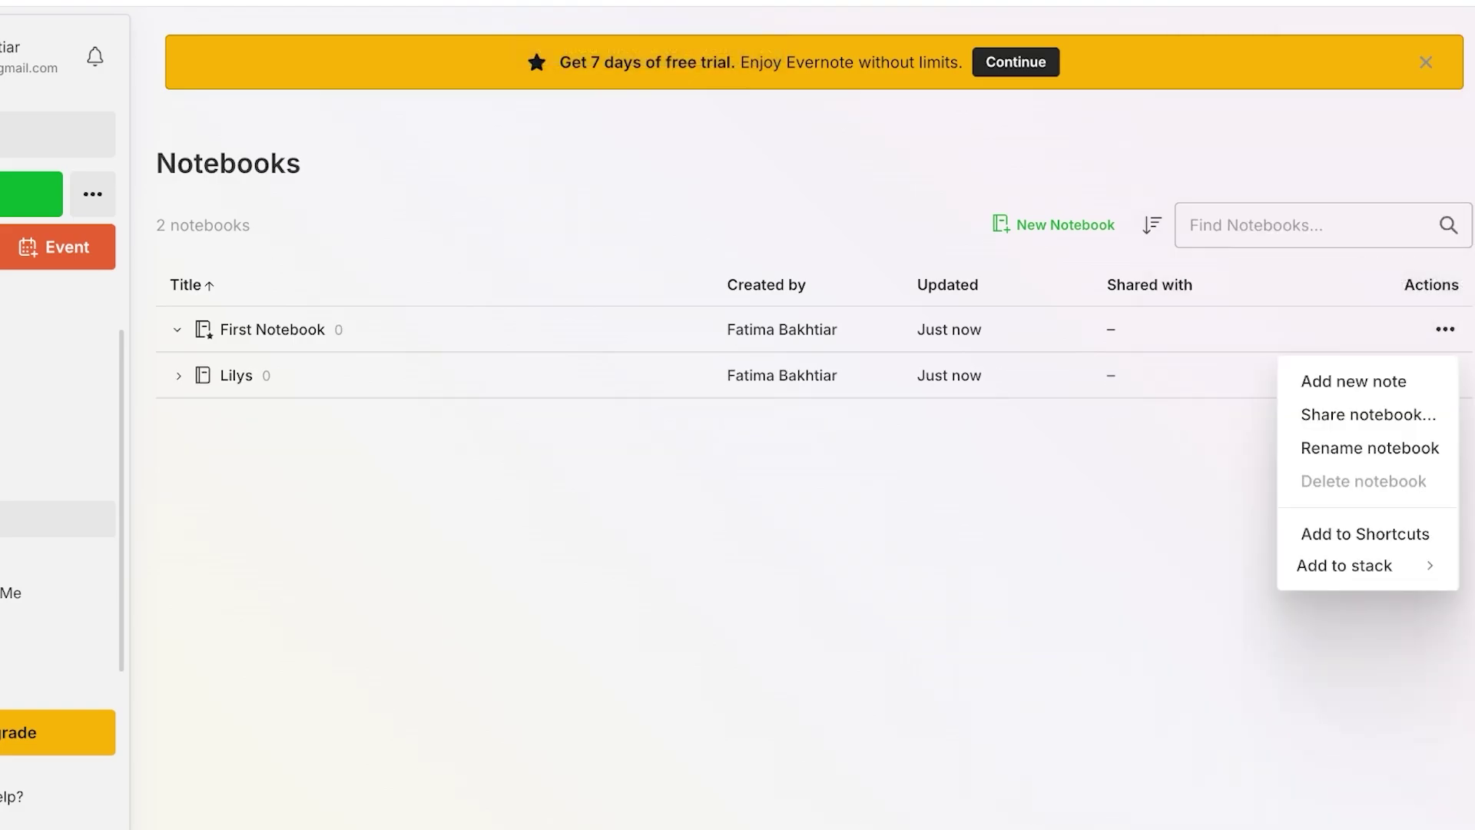
Step: Create a new note in the Lilys notebook, continue past the legal terms notice and place the cursor in the note title
left_click(236, 375)
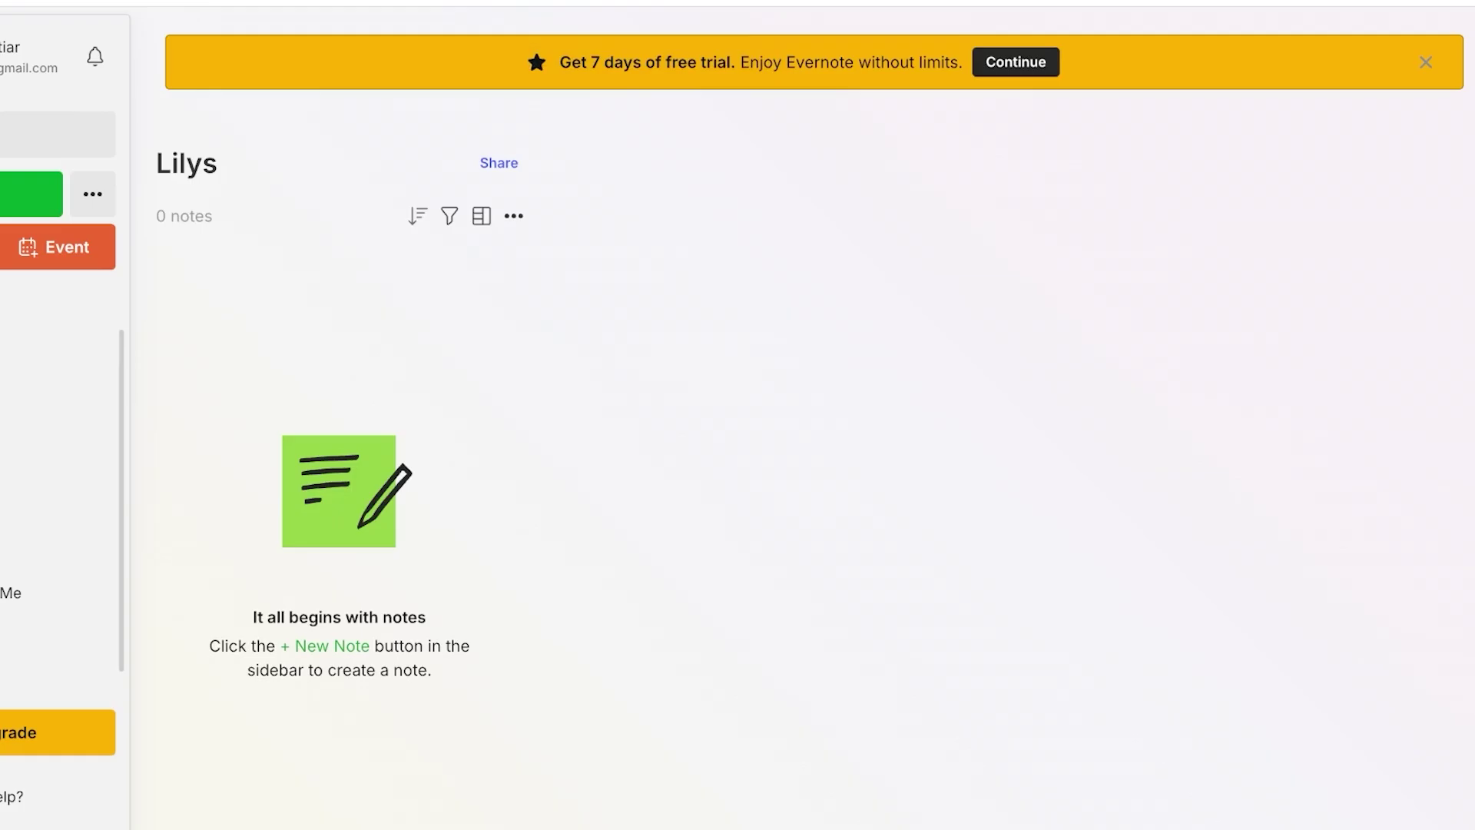
left_click(325, 646)
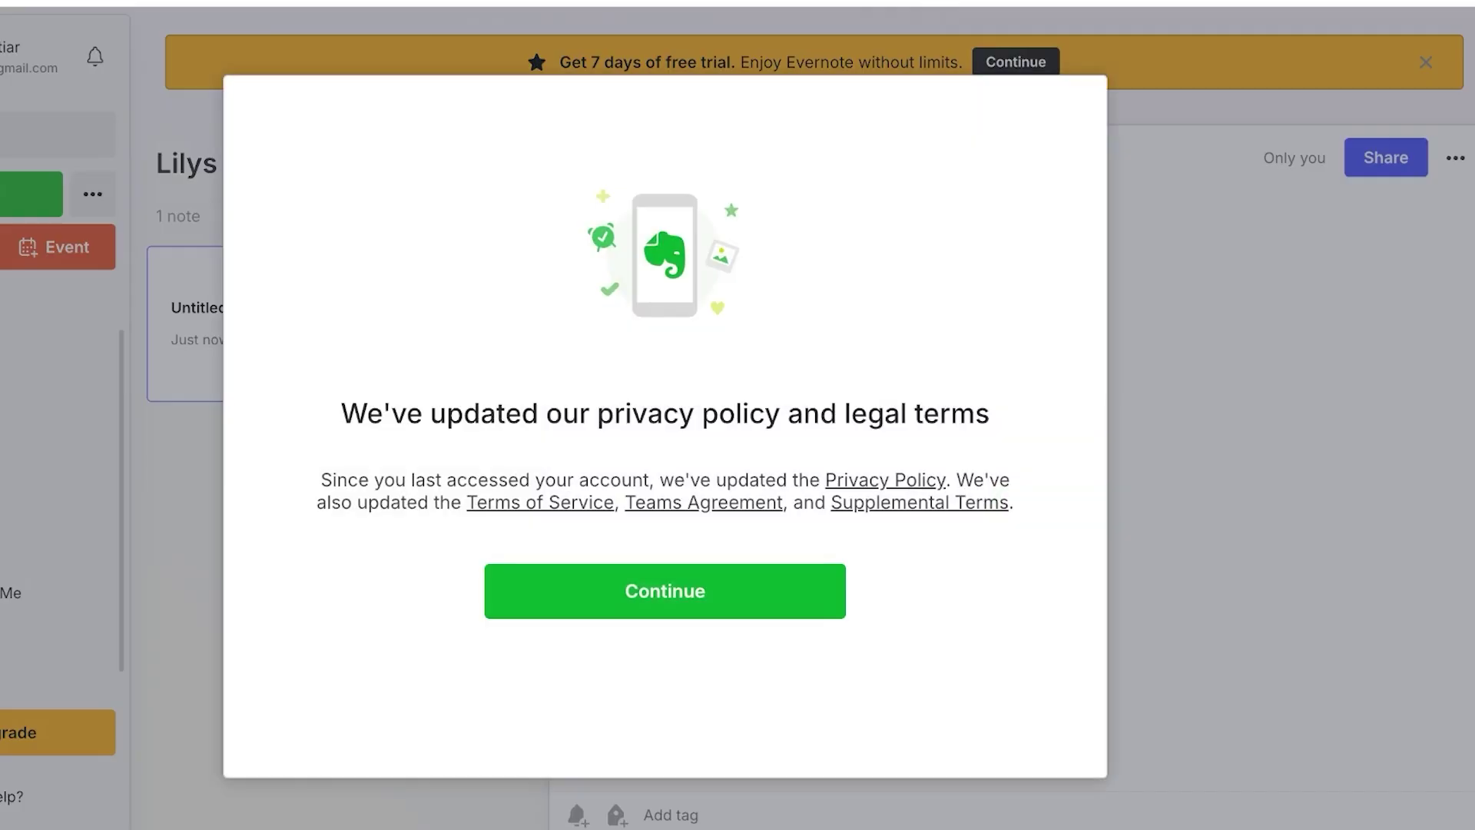
left_click(665, 591)
left_click(650, 332)
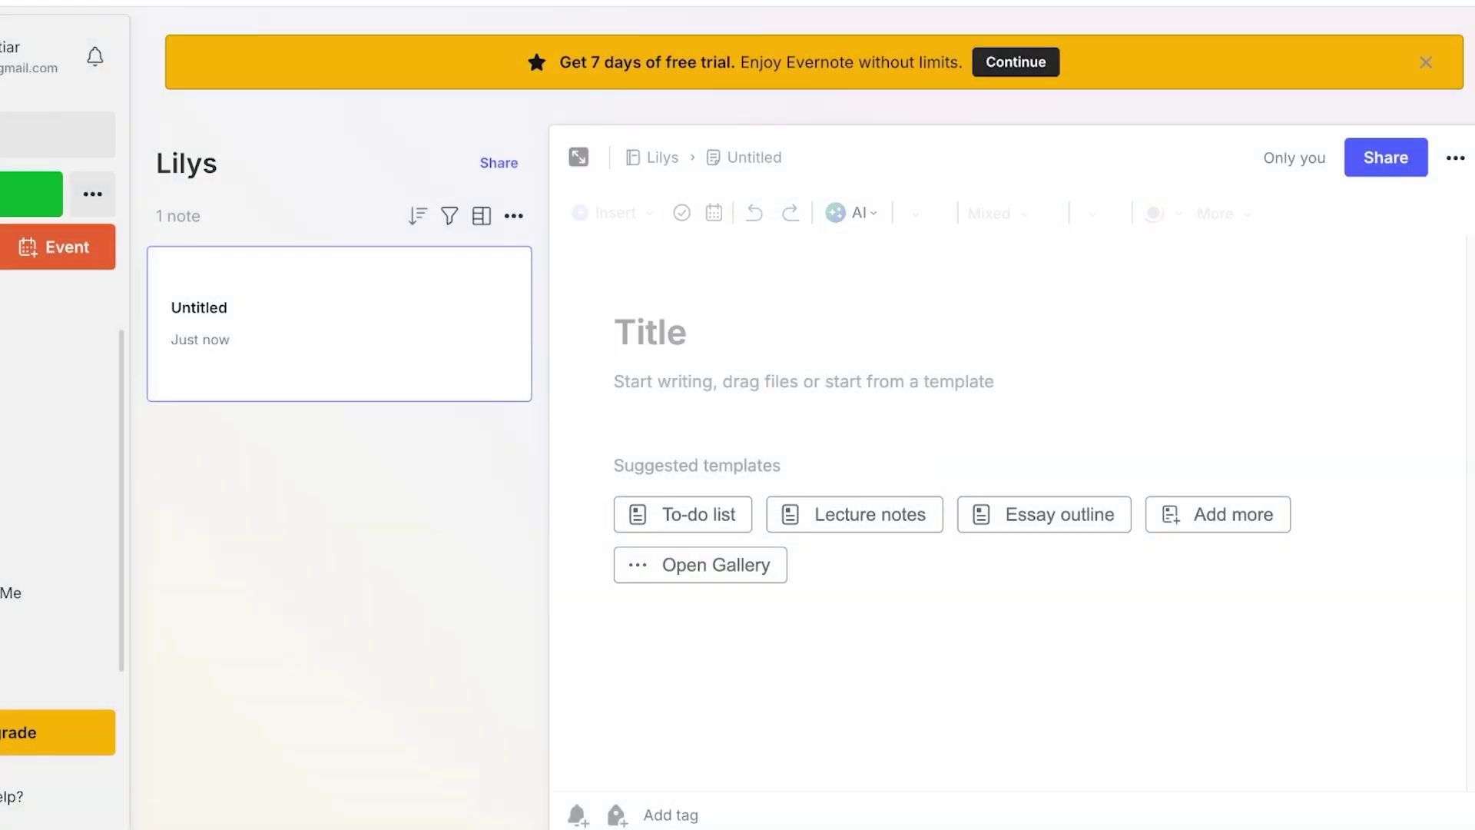
type("S")
key("BackSpace")
type("gl")
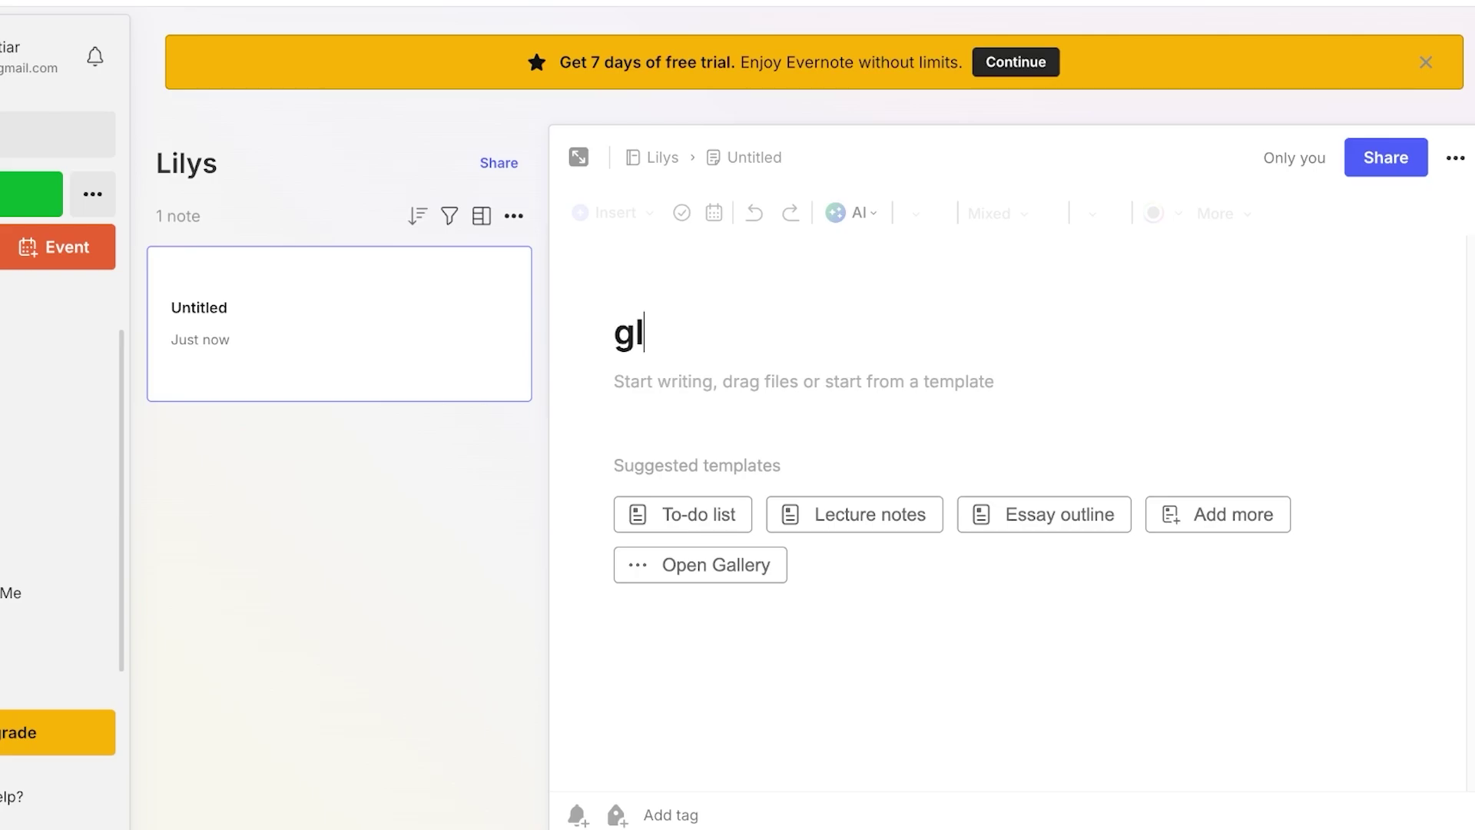
key("BackSpace")
key("BackSpace")
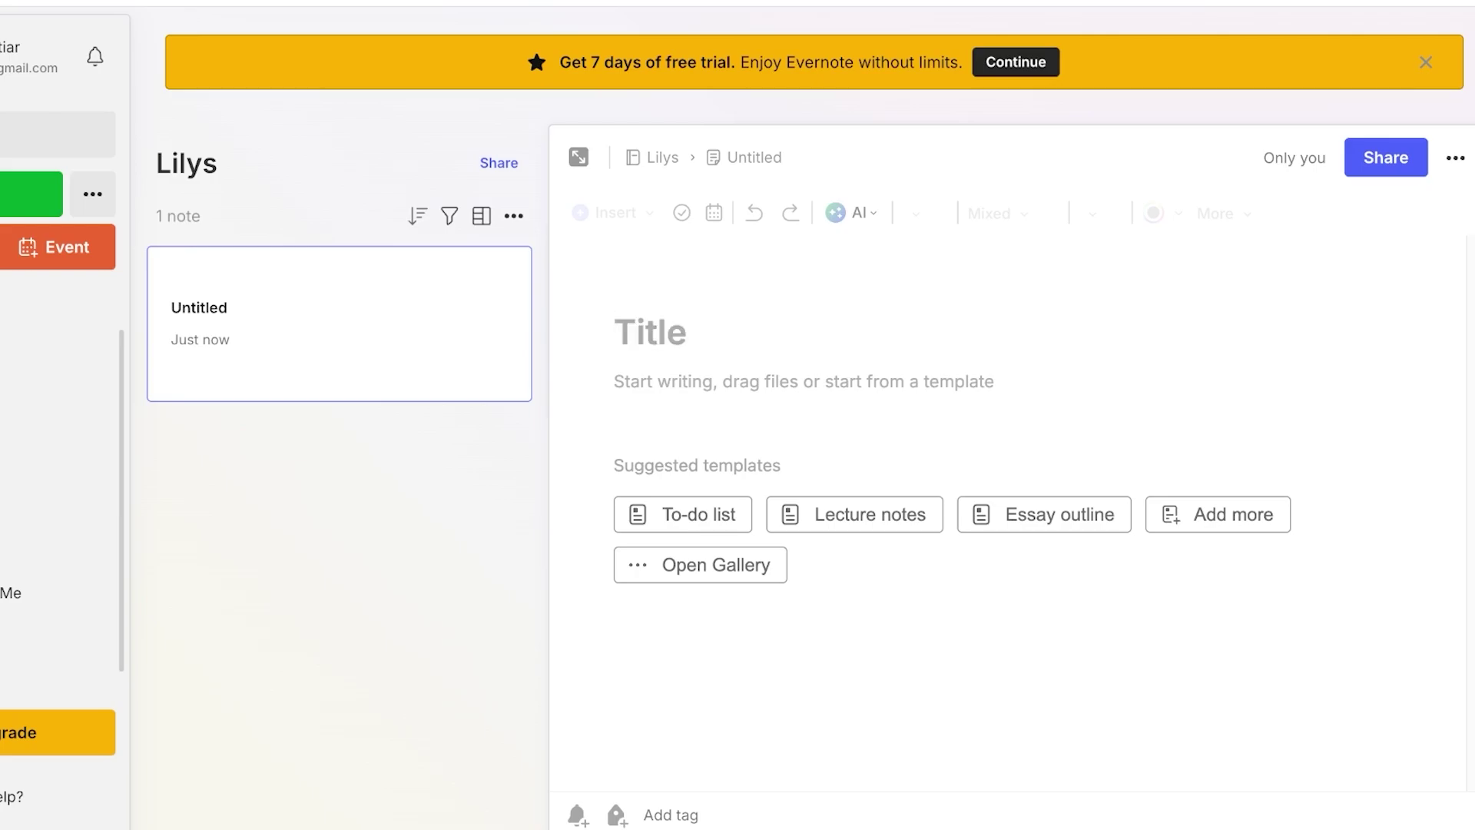
type("grocery")
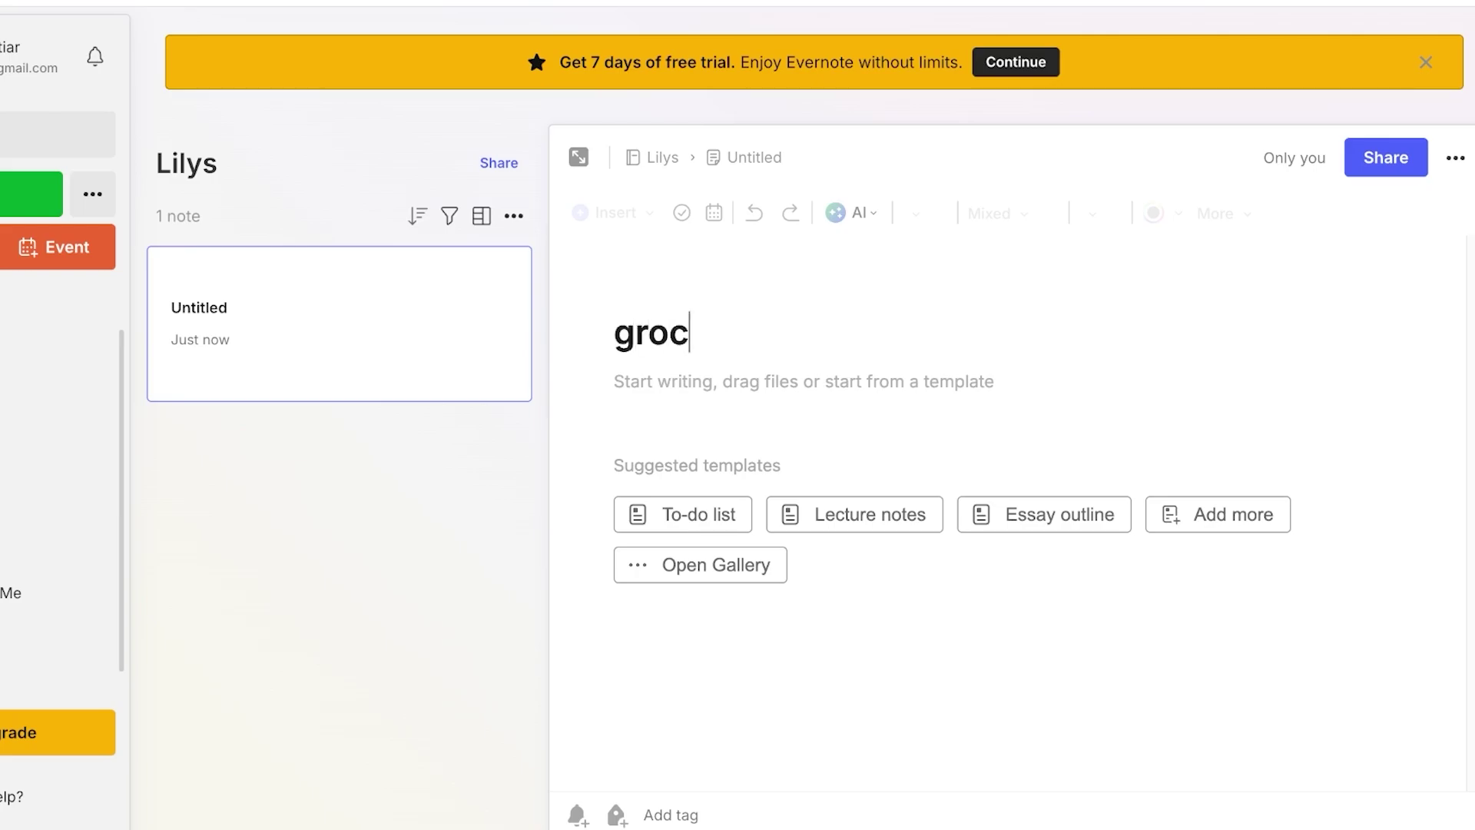
key("BackSpace")
key("BackSpace")
key("BackSpace")
key("BackSpace")
key("BackSpace")
key("BackSpace")
key("BackSpace")
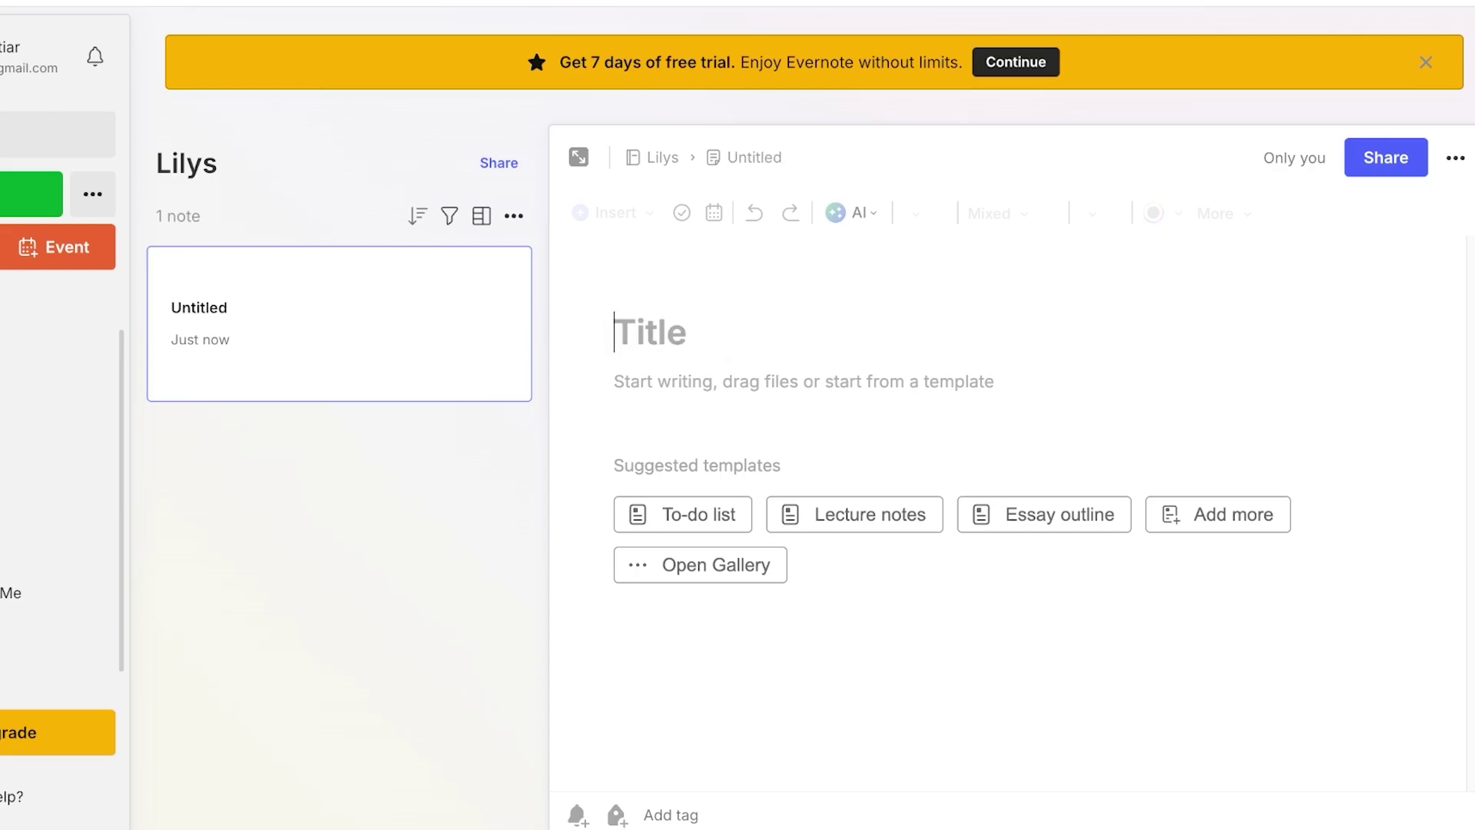
Step: Title the new note "birthday ideas for A" and move on to its body
type("birthday ide")
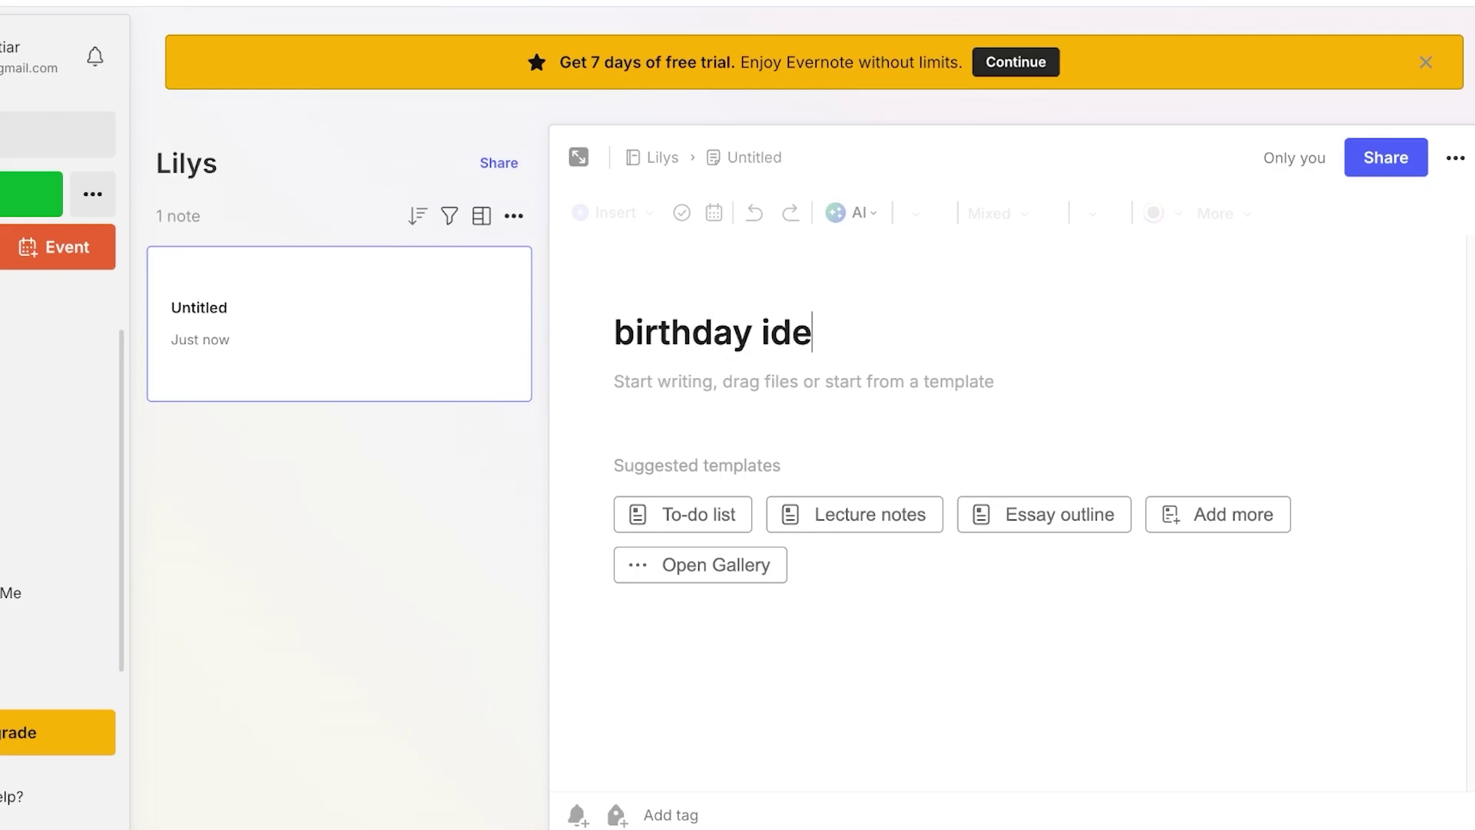
type("as for A")
key("Return")
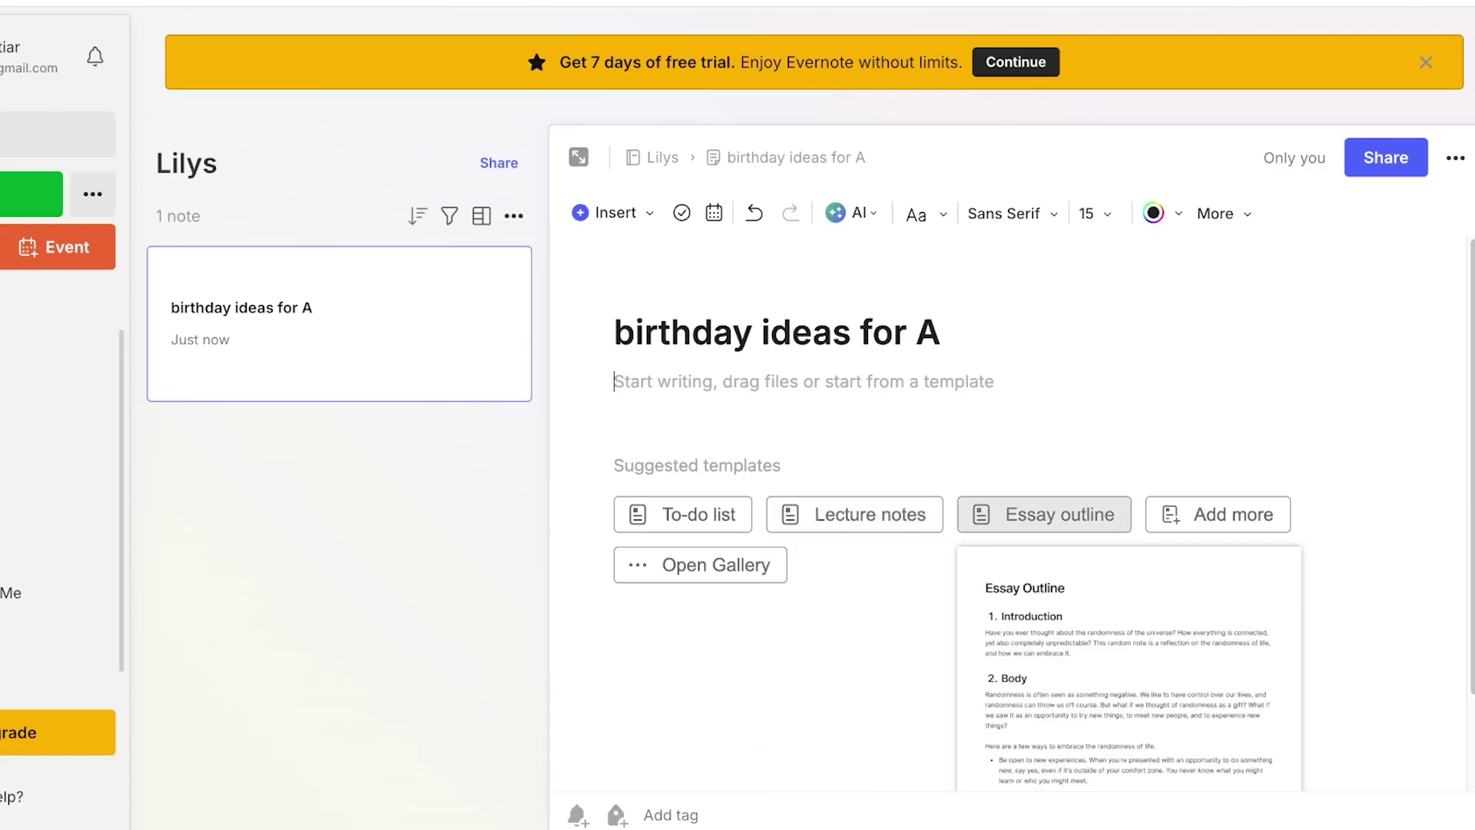
Step: Look through the recommended note templates and close the selection without changing it
left_click(1218, 514)
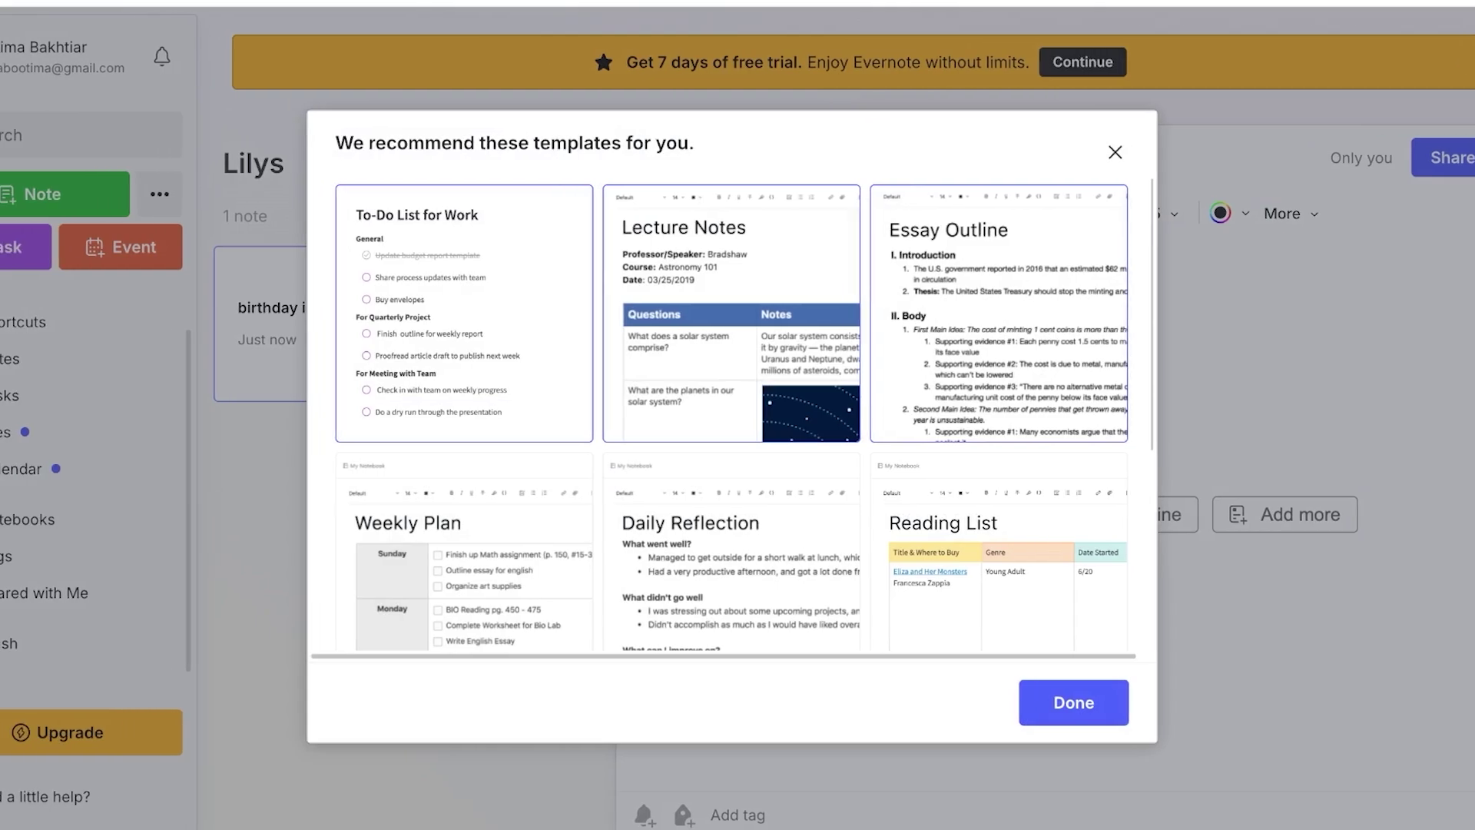
scroll(731, 415, "down", 4)
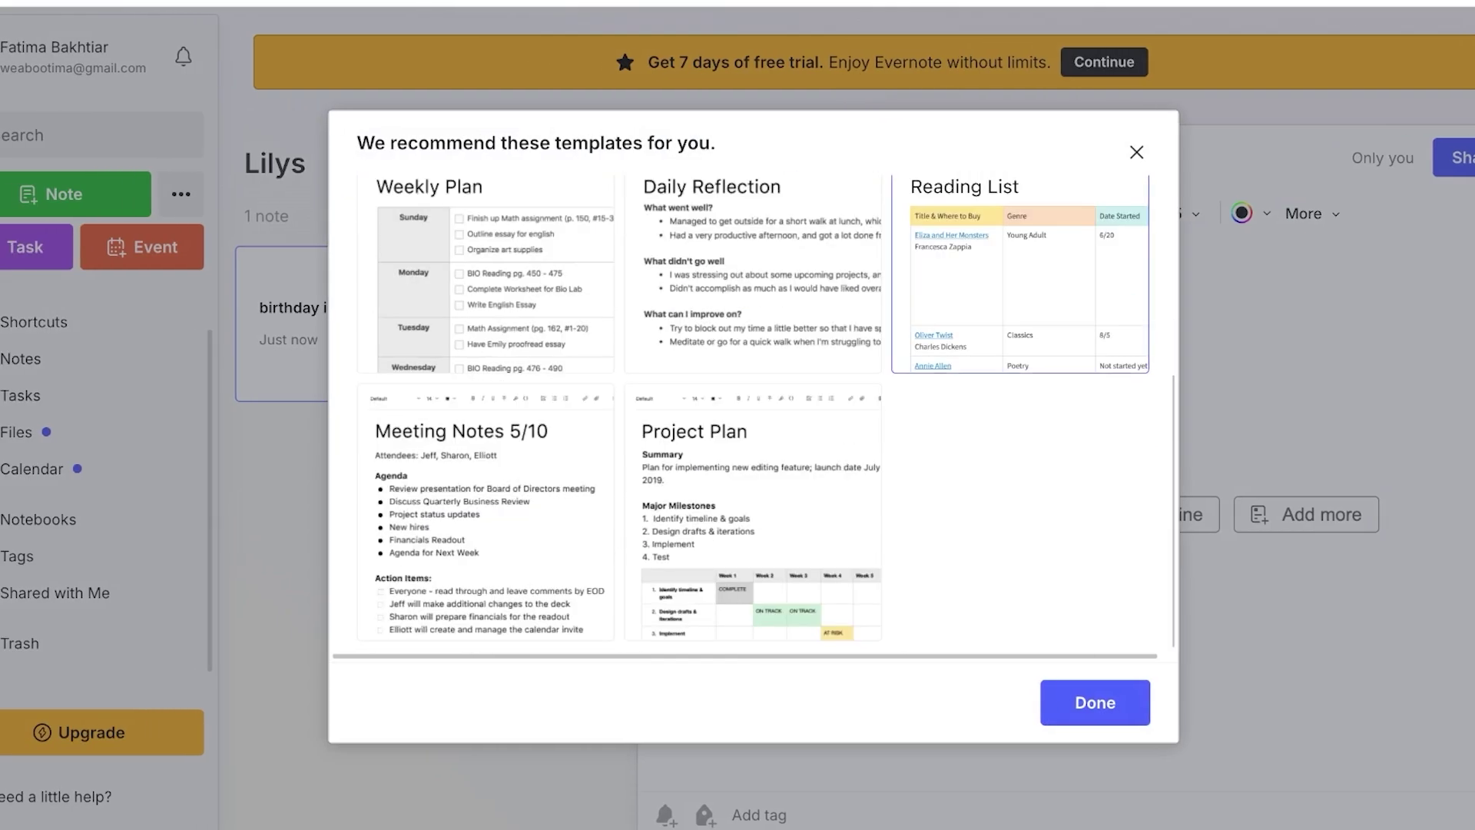
scroll(753, 413, "up", 4)
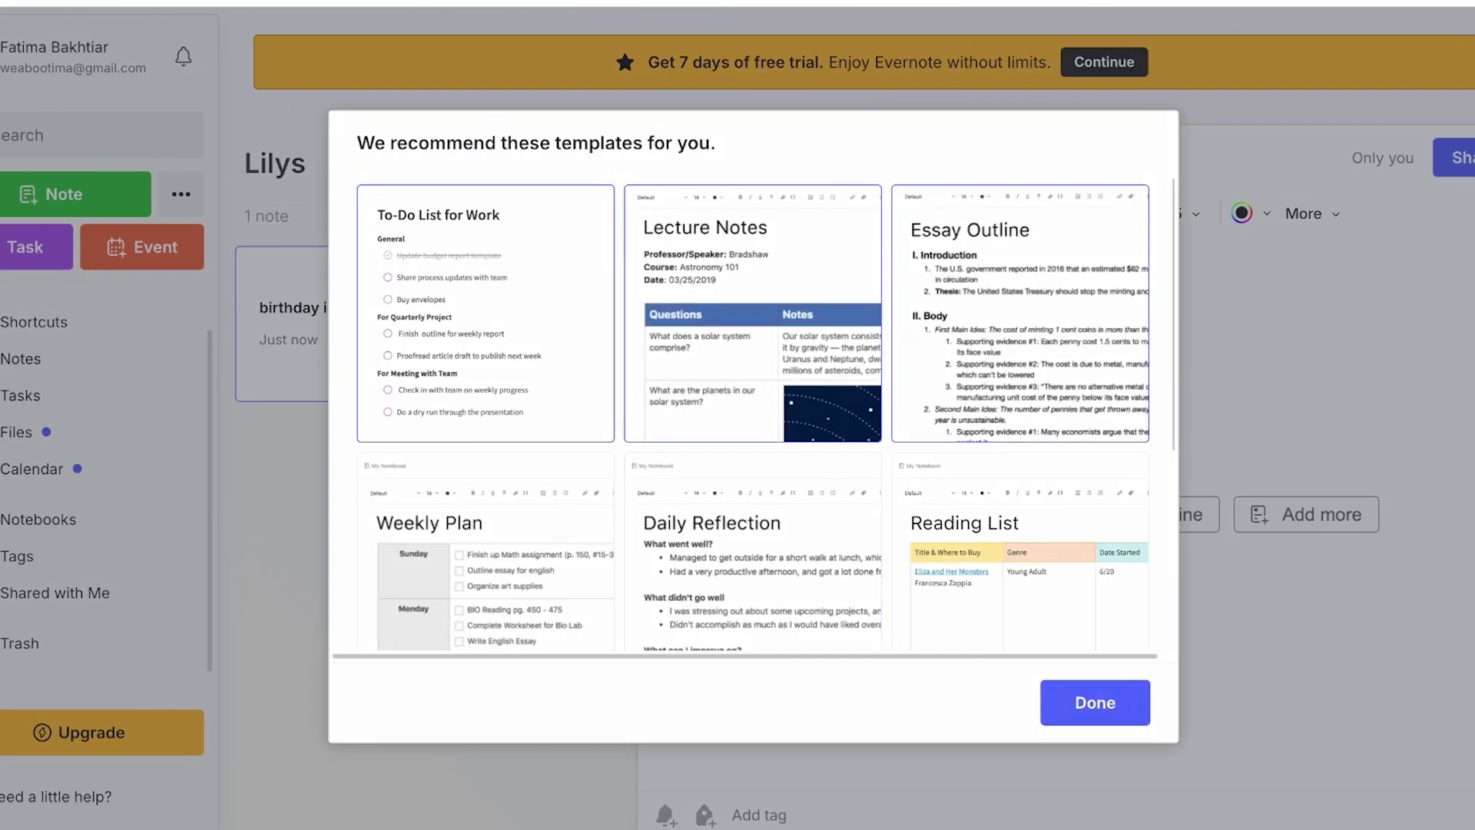
left_click(1095, 702)
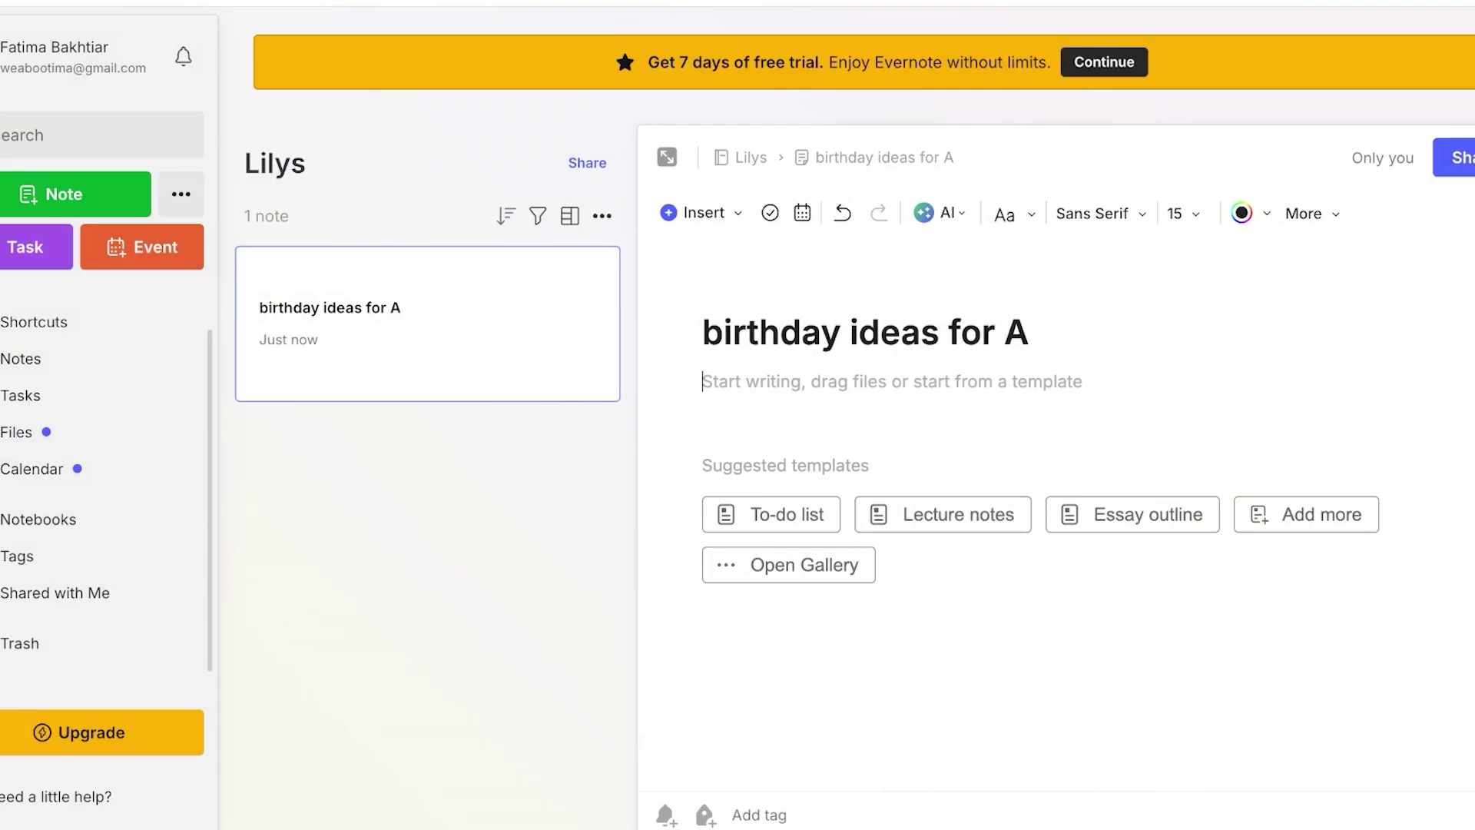
Step: Browse the whole list of recommended templates down to Project Plan and close it without choosing one
left_click(1306, 514)
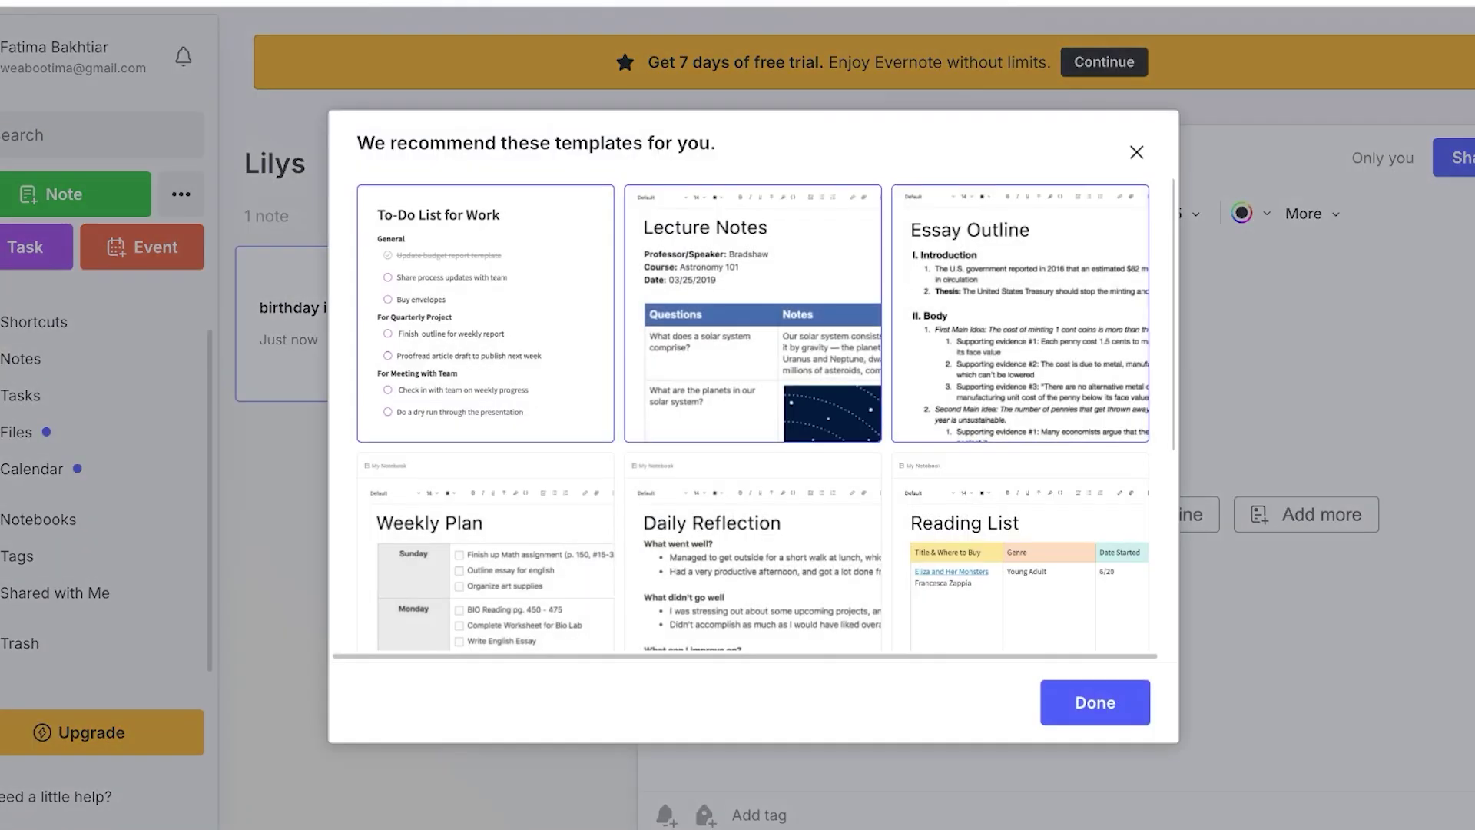
scroll(753, 413, "down", 4)
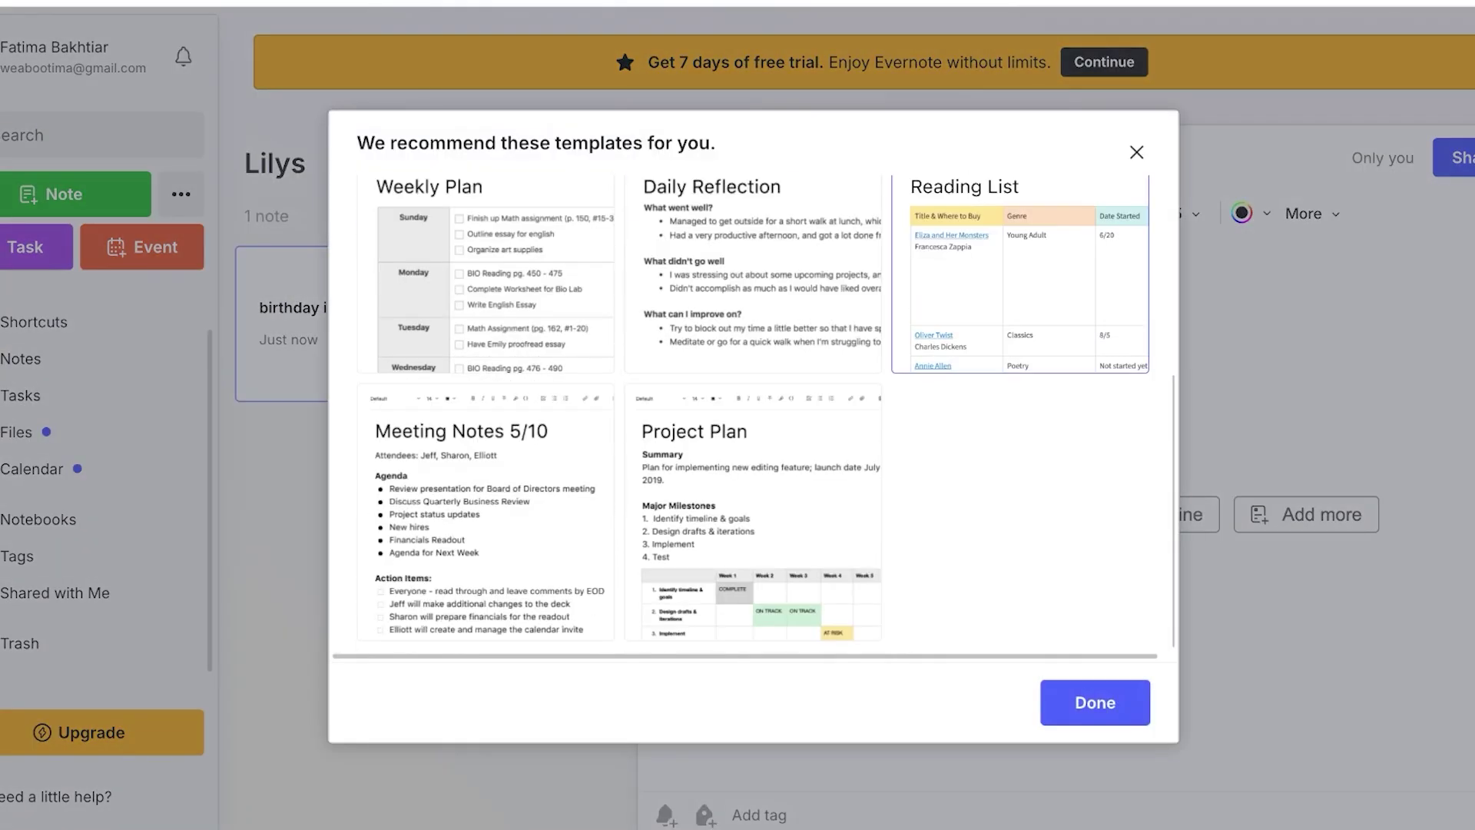
left_click(1137, 152)
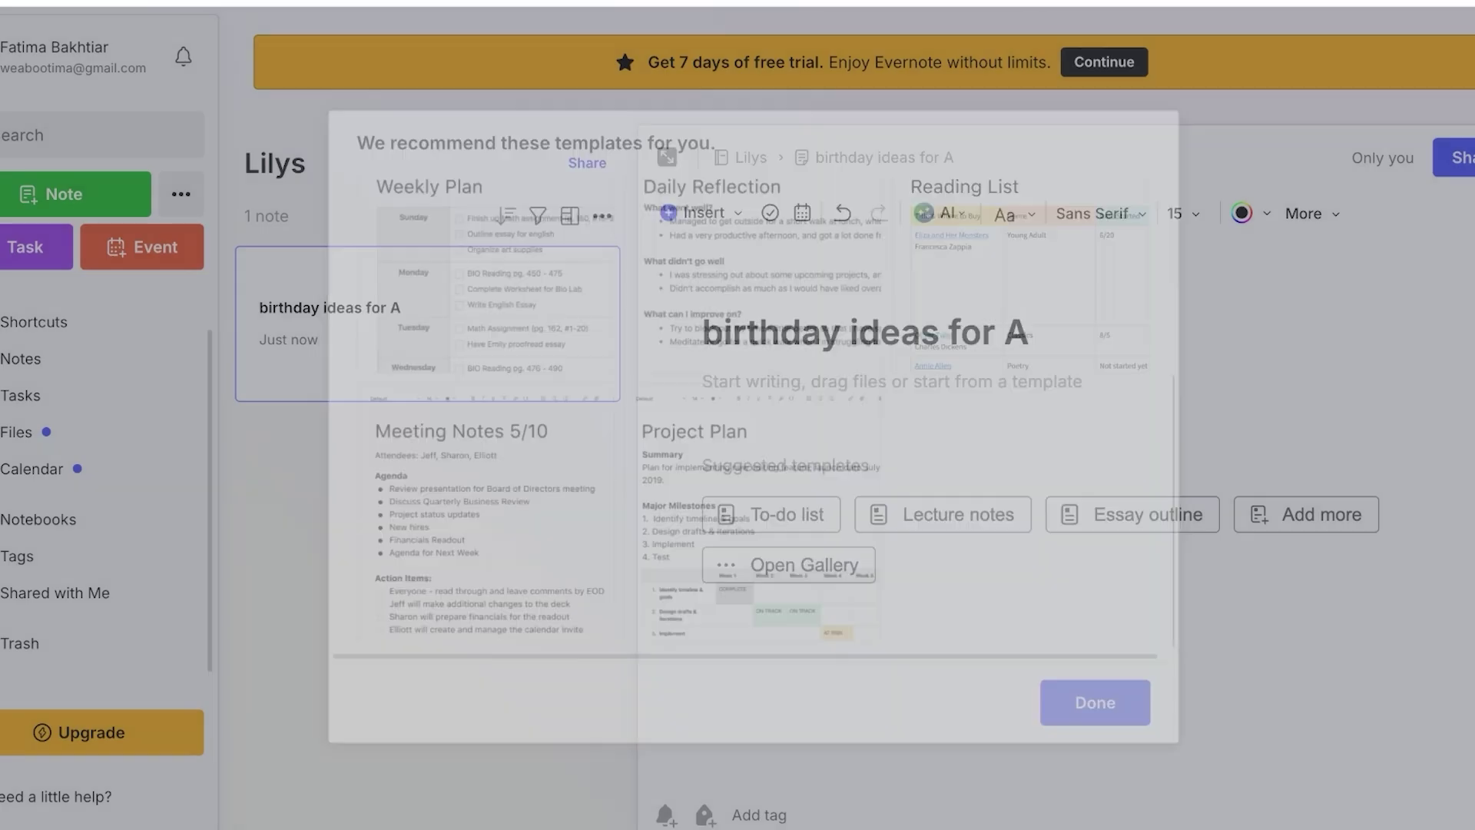
Step: Start inserting a calendar event in the note body and look through the hours of Wednesday 16 October 2024
type("/")
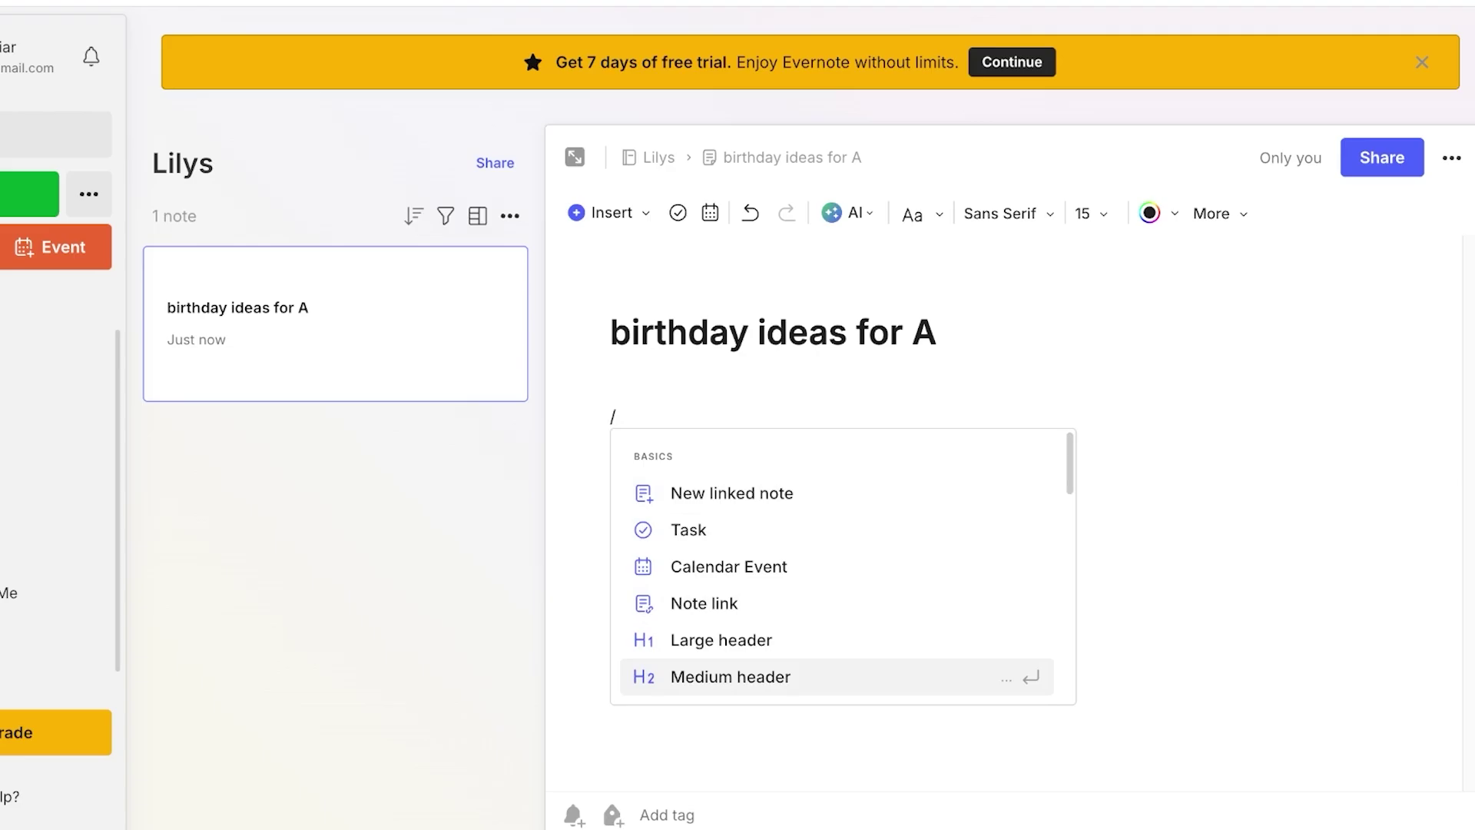
left_click(729, 567)
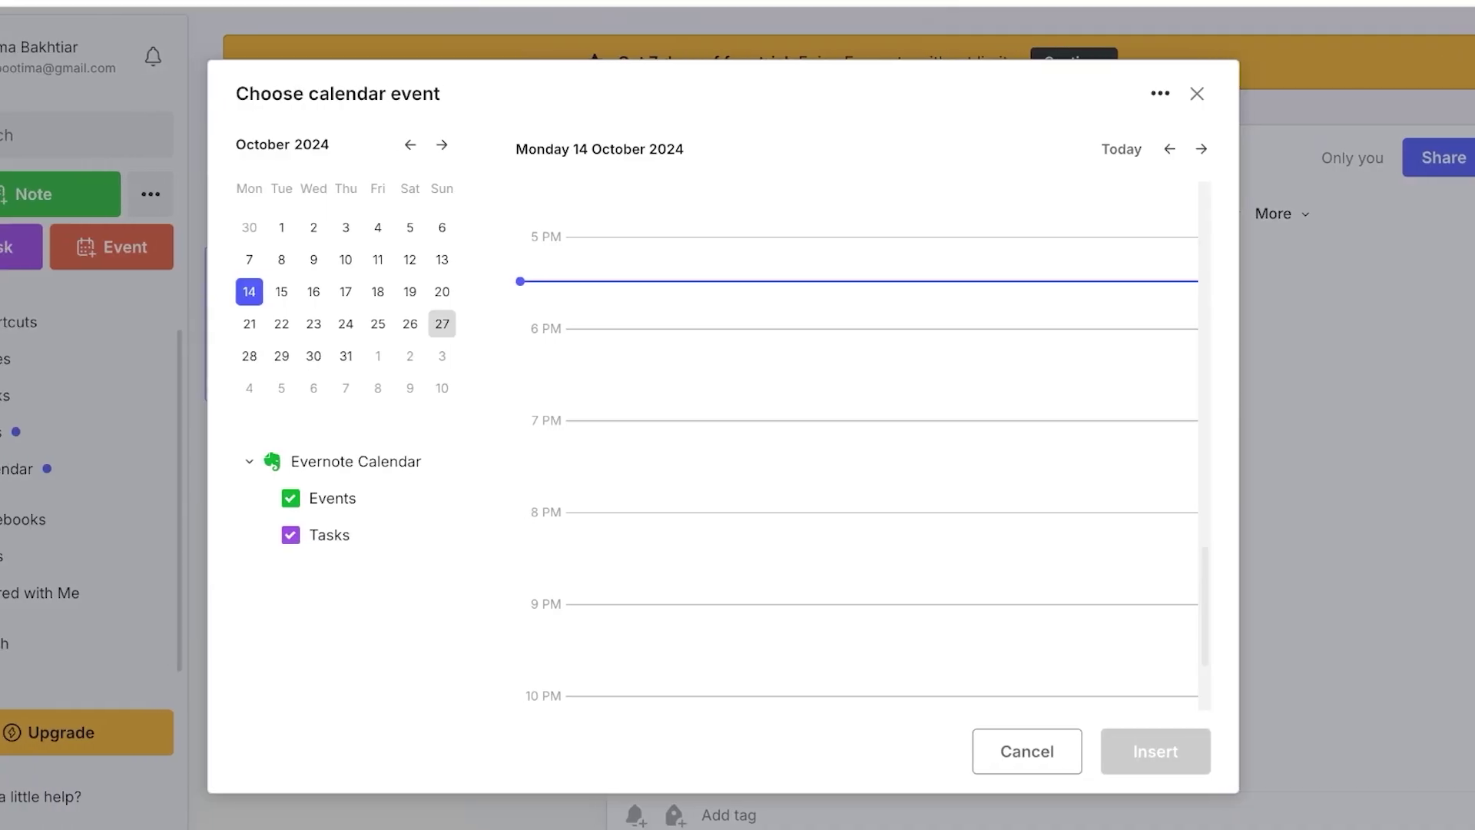
key("Left")
key("Left")
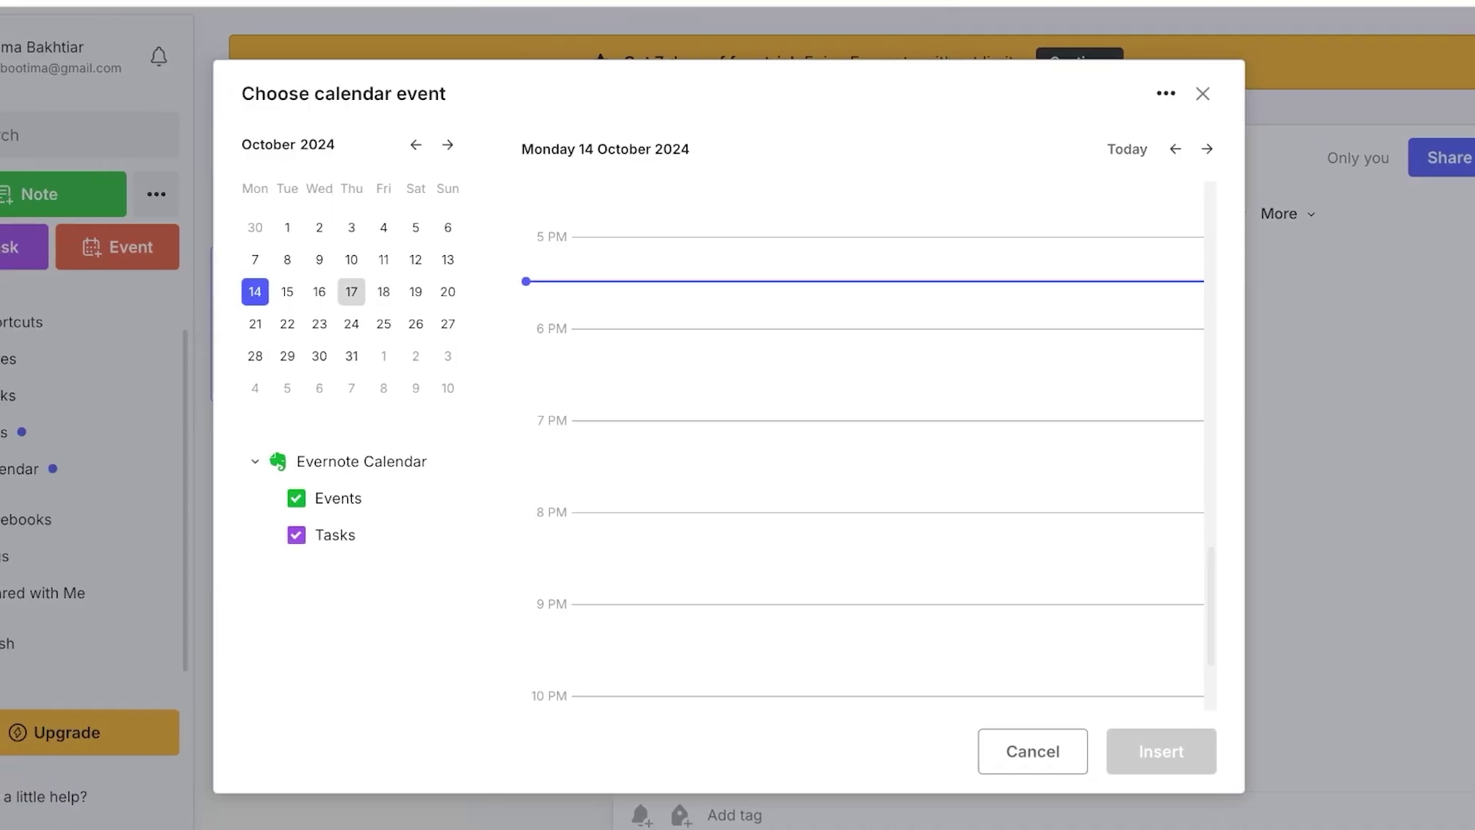
key("Return")
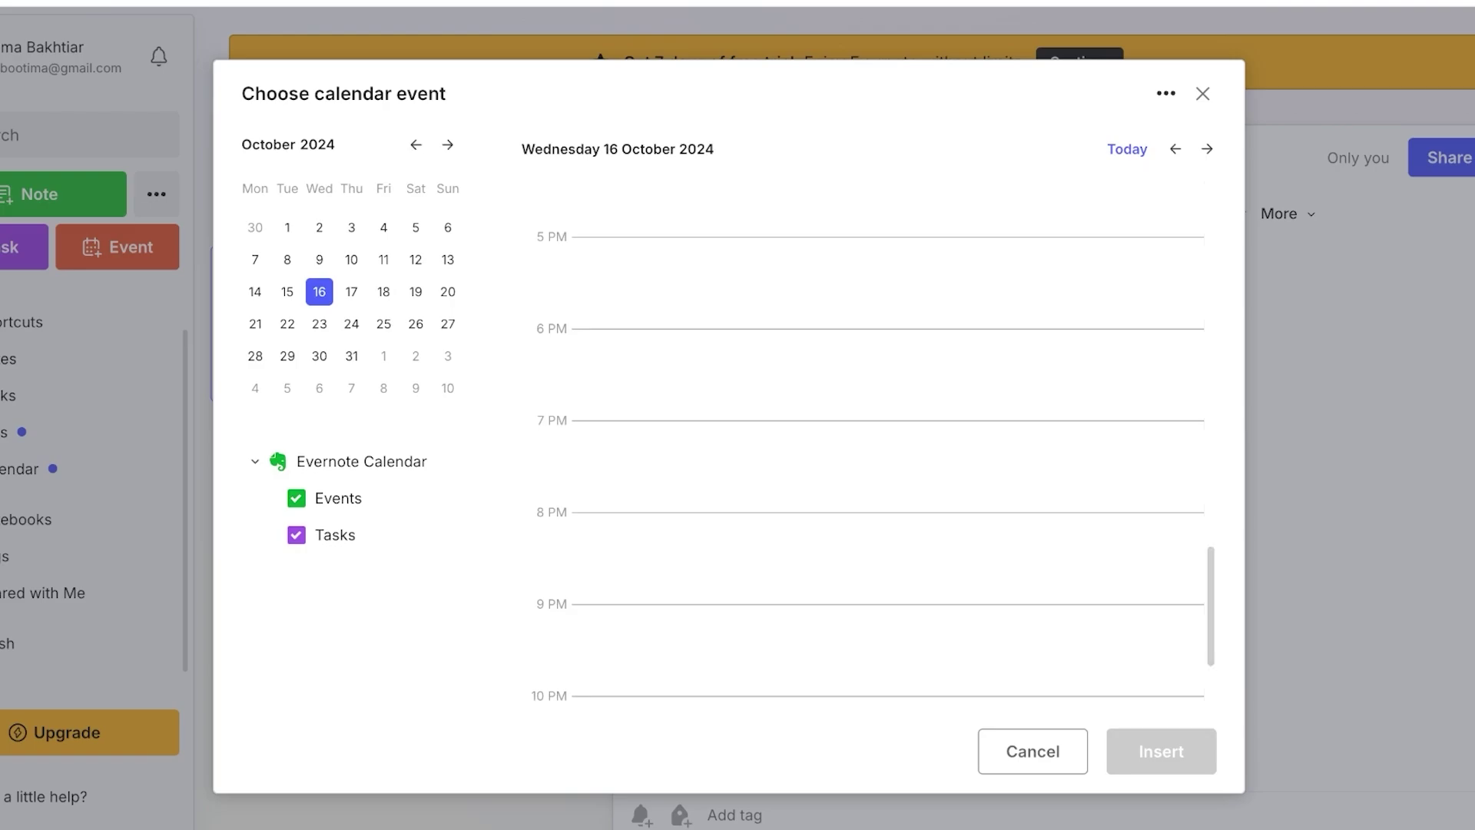
scroll(868, 438, "up", 9)
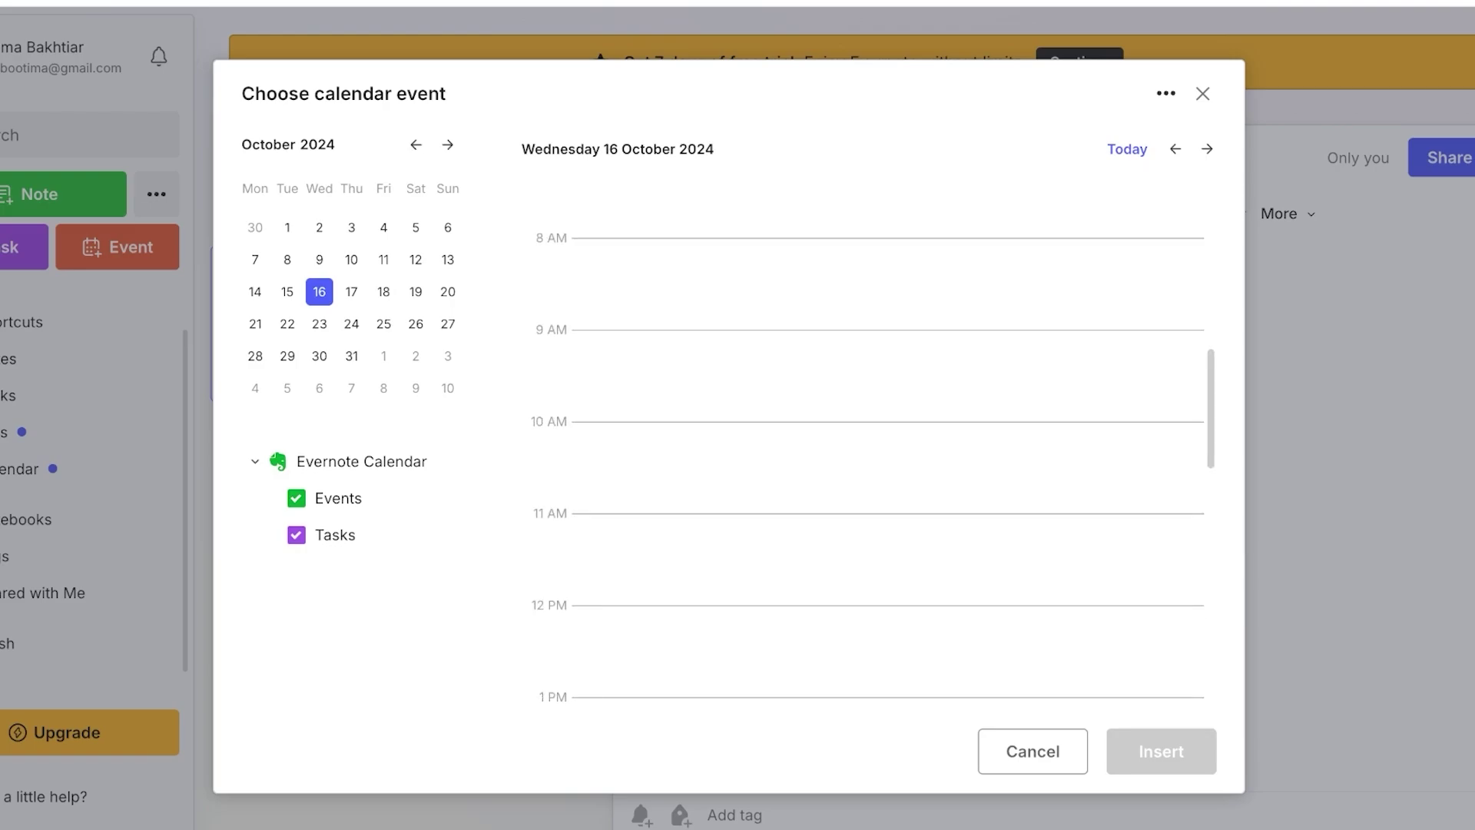
scroll(868, 438, "down", 3)
scroll(868, 461, "down", 2)
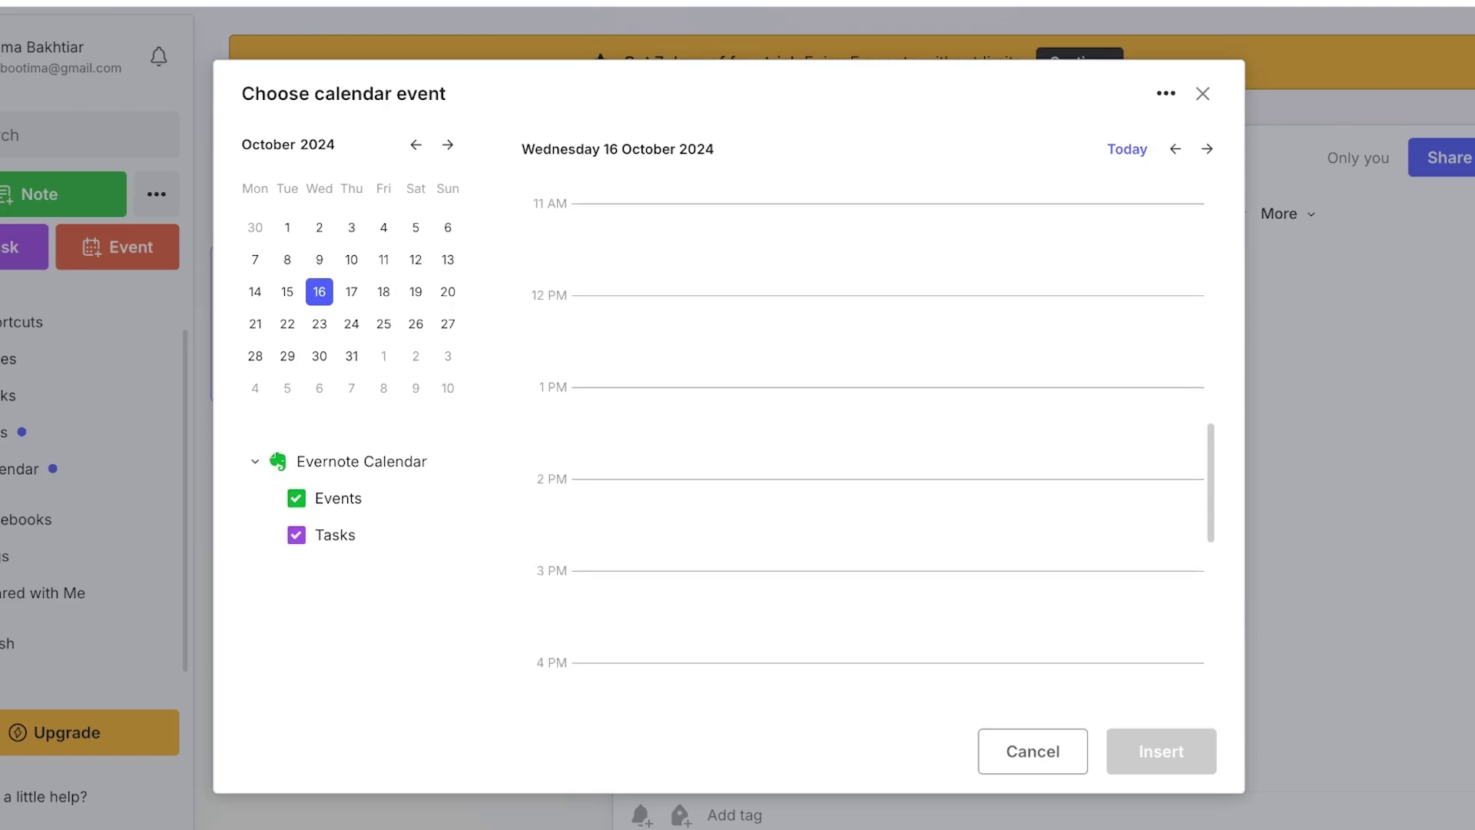
Step: Try to pick an afternoon time slot on 16 October 2024, check the calendar view options, and cancel the event insertion
double_click(553, 323)
left_click_drag(553, 323, 567, 691)
left_click(868, 461)
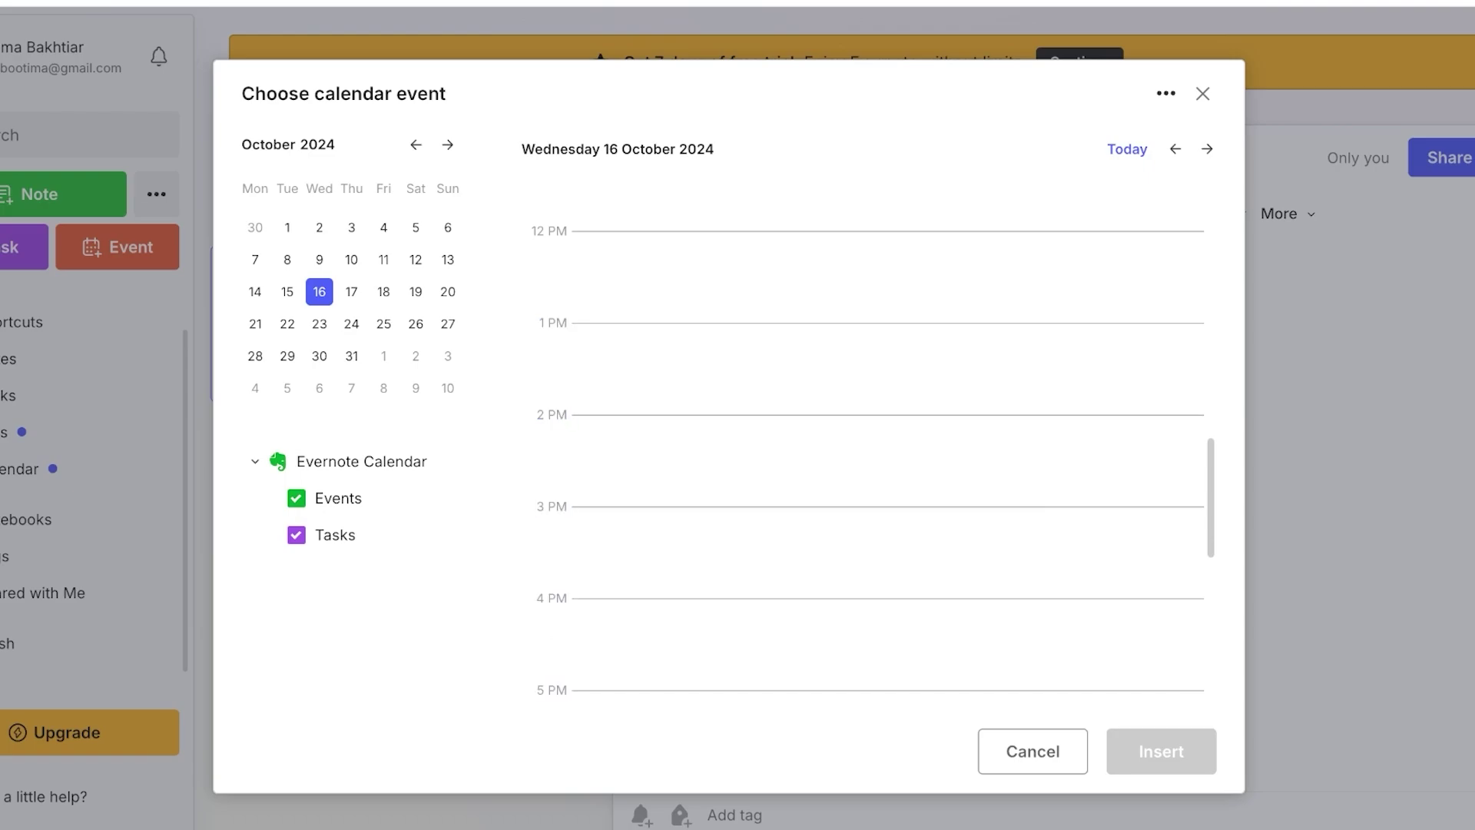
double_click(538, 231)
left_click(868, 461)
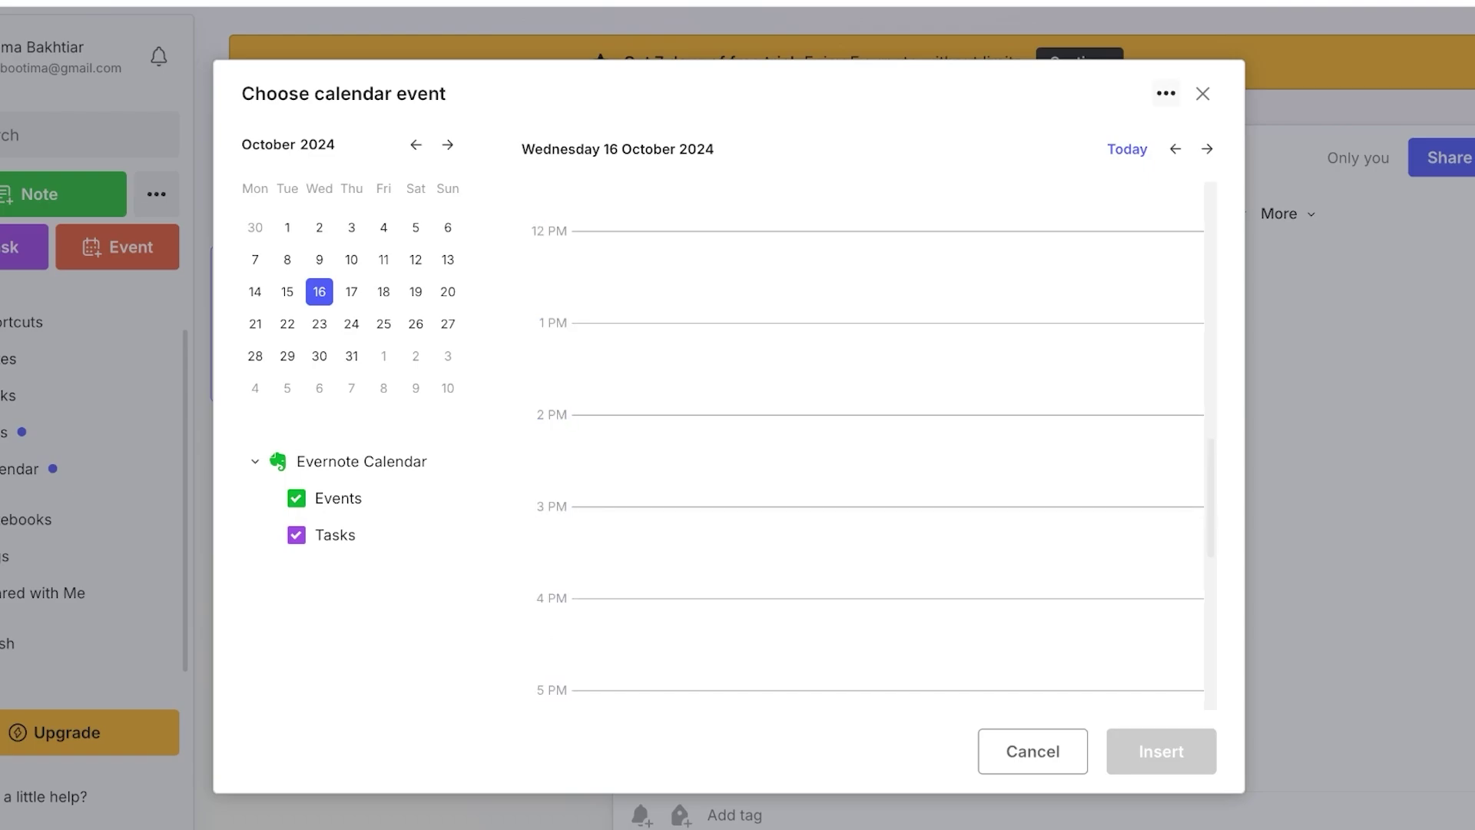
left_click(1166, 93)
left_click(1076, 174)
left_click(1032, 750)
key("BackSpace")
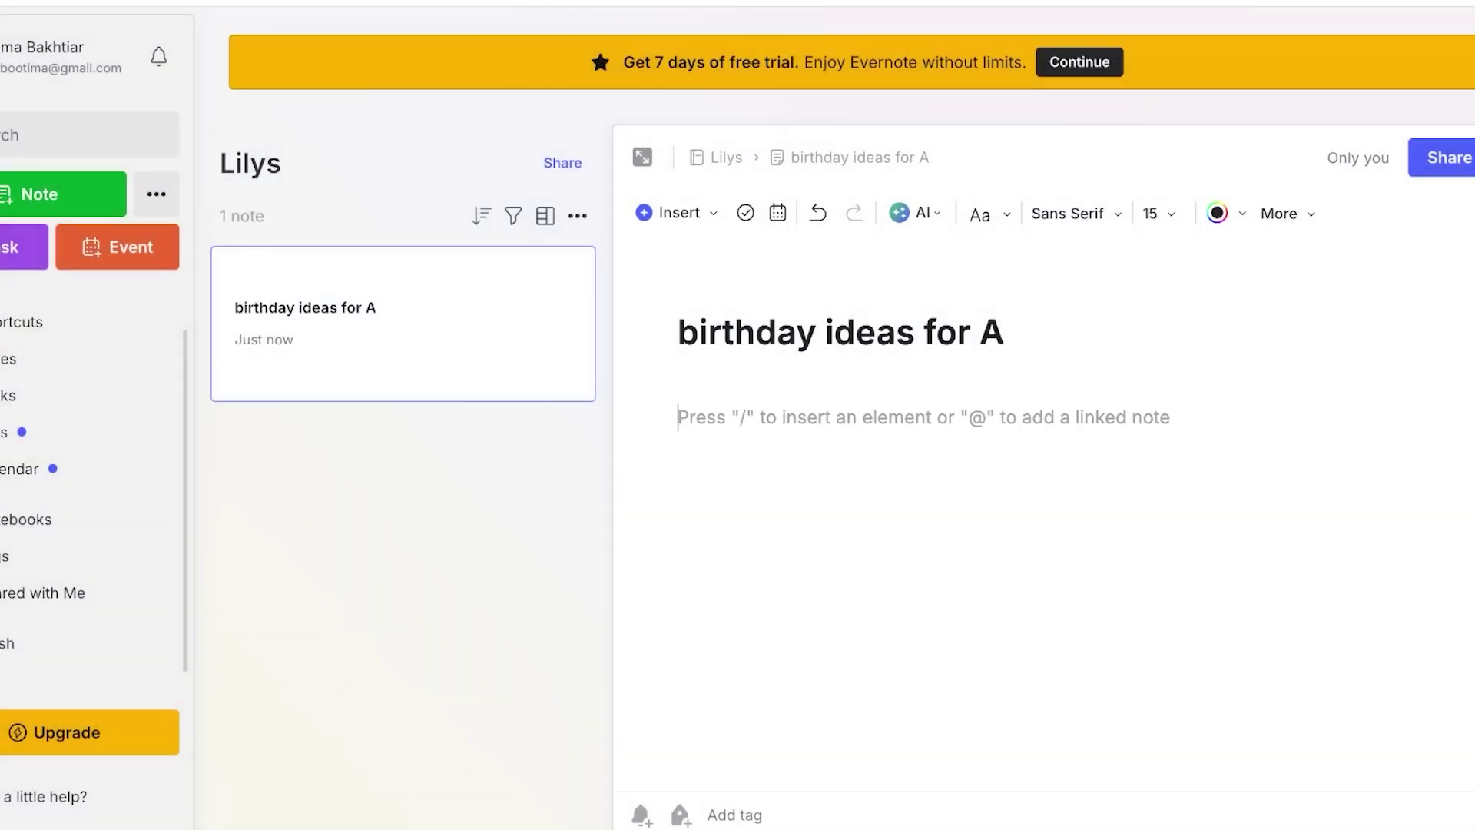
Step: Try again to choose a calendar event on 16 October 2024 for the note, checking the view options, and cancel
type("/")
left_click(796, 567)
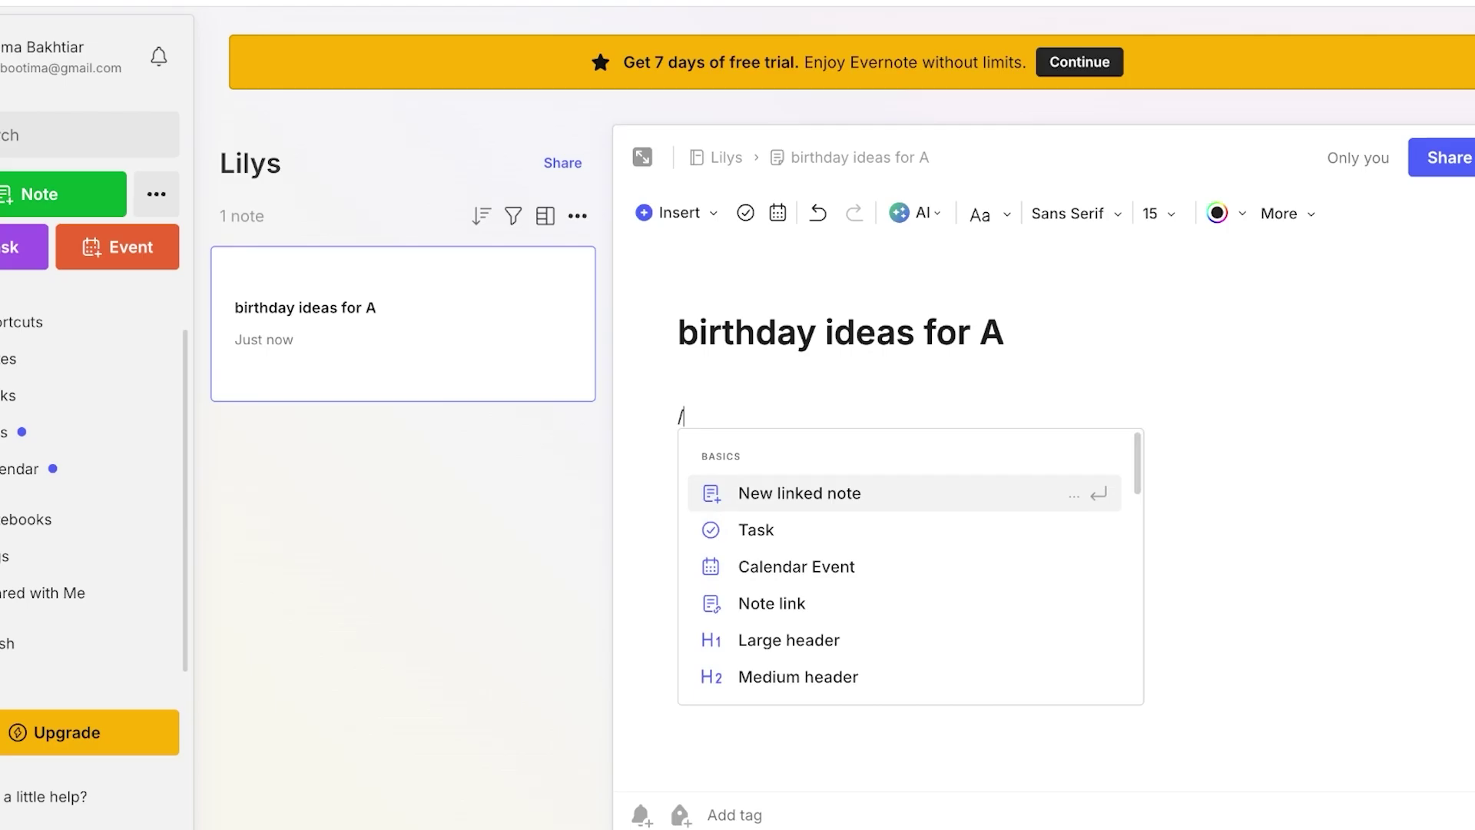
scroll(860, 445, "up", 17)
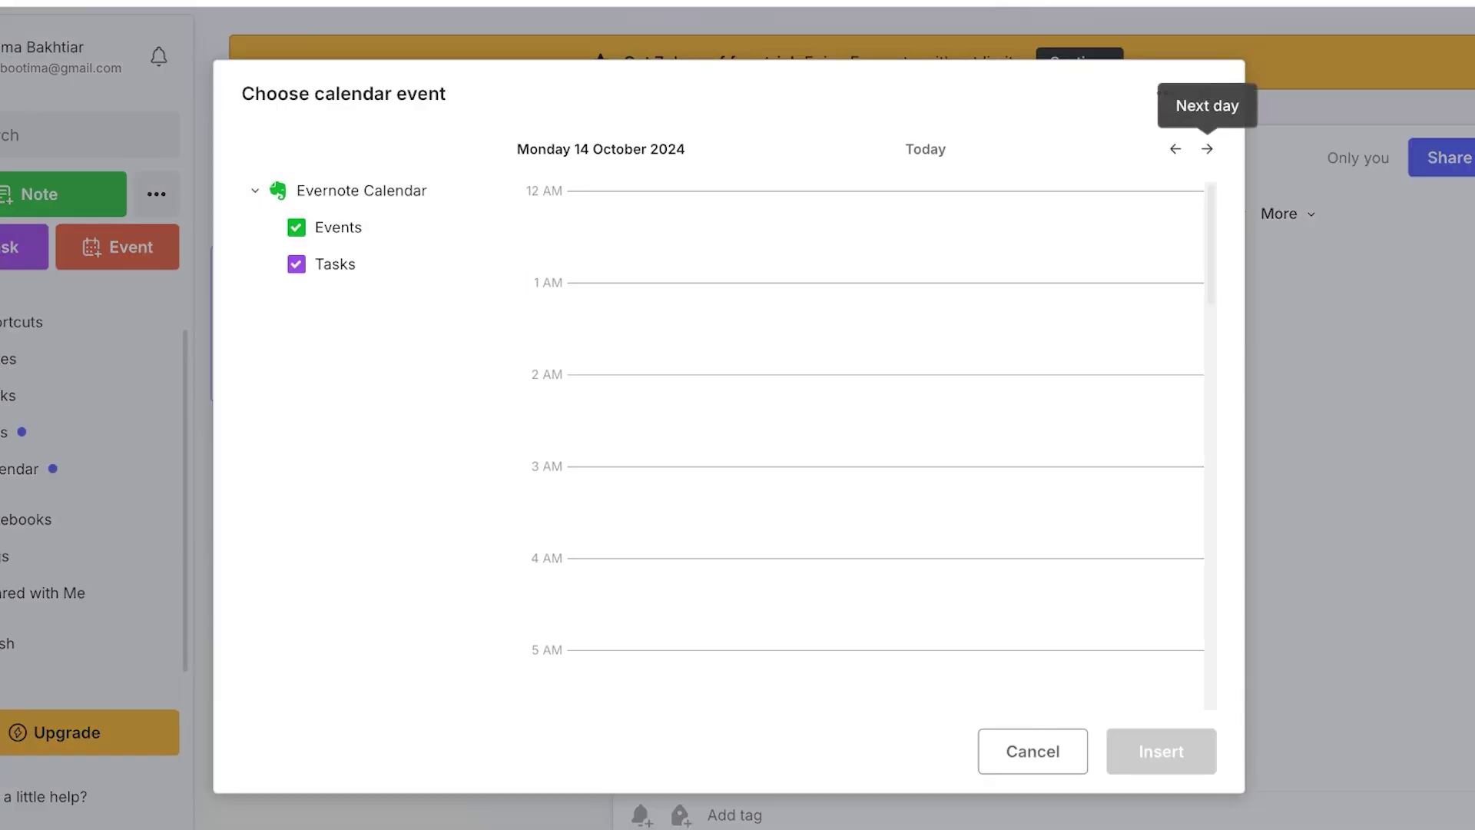
left_click(1167, 93)
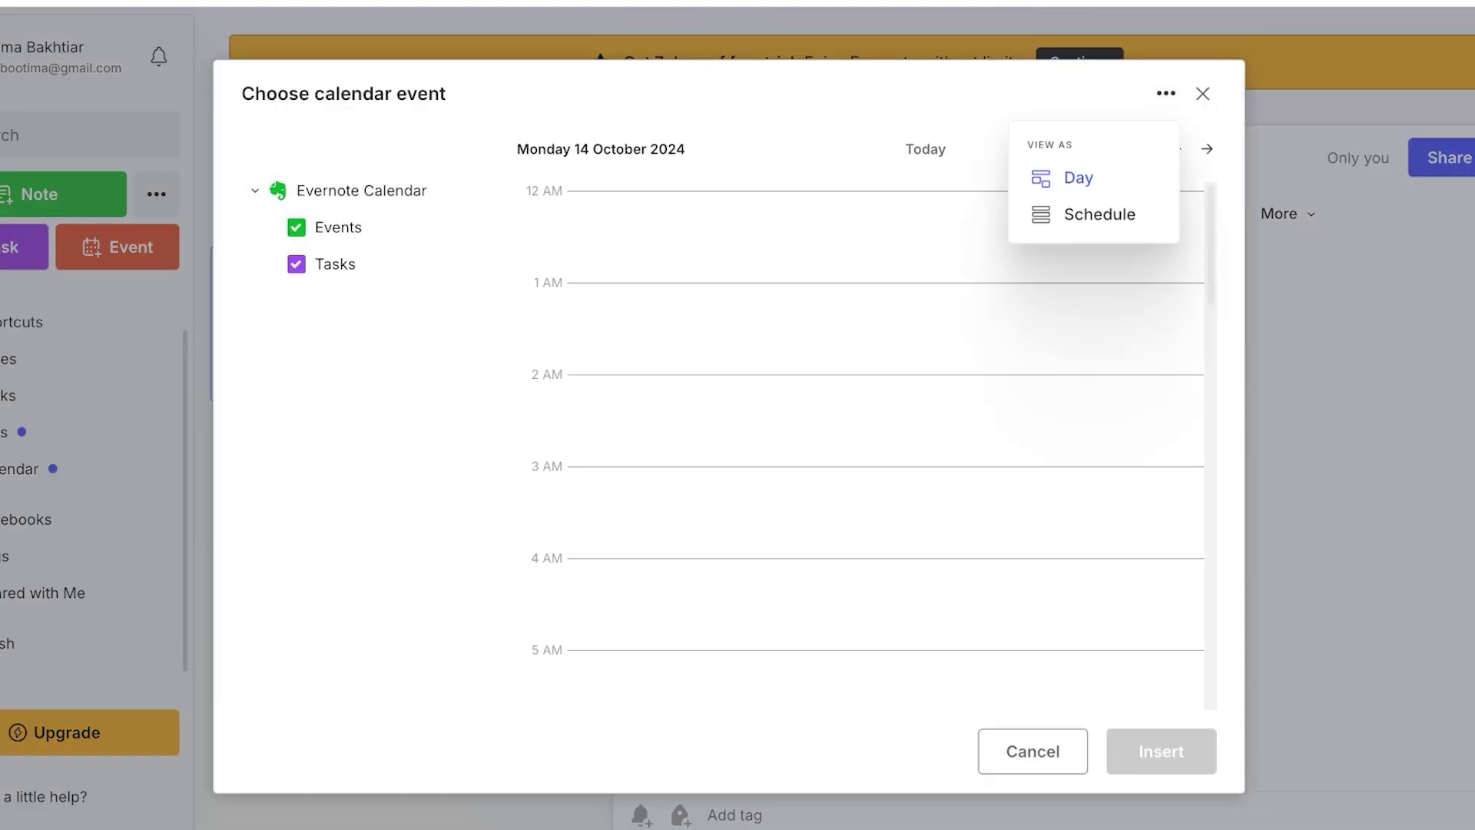
left_click(861, 330)
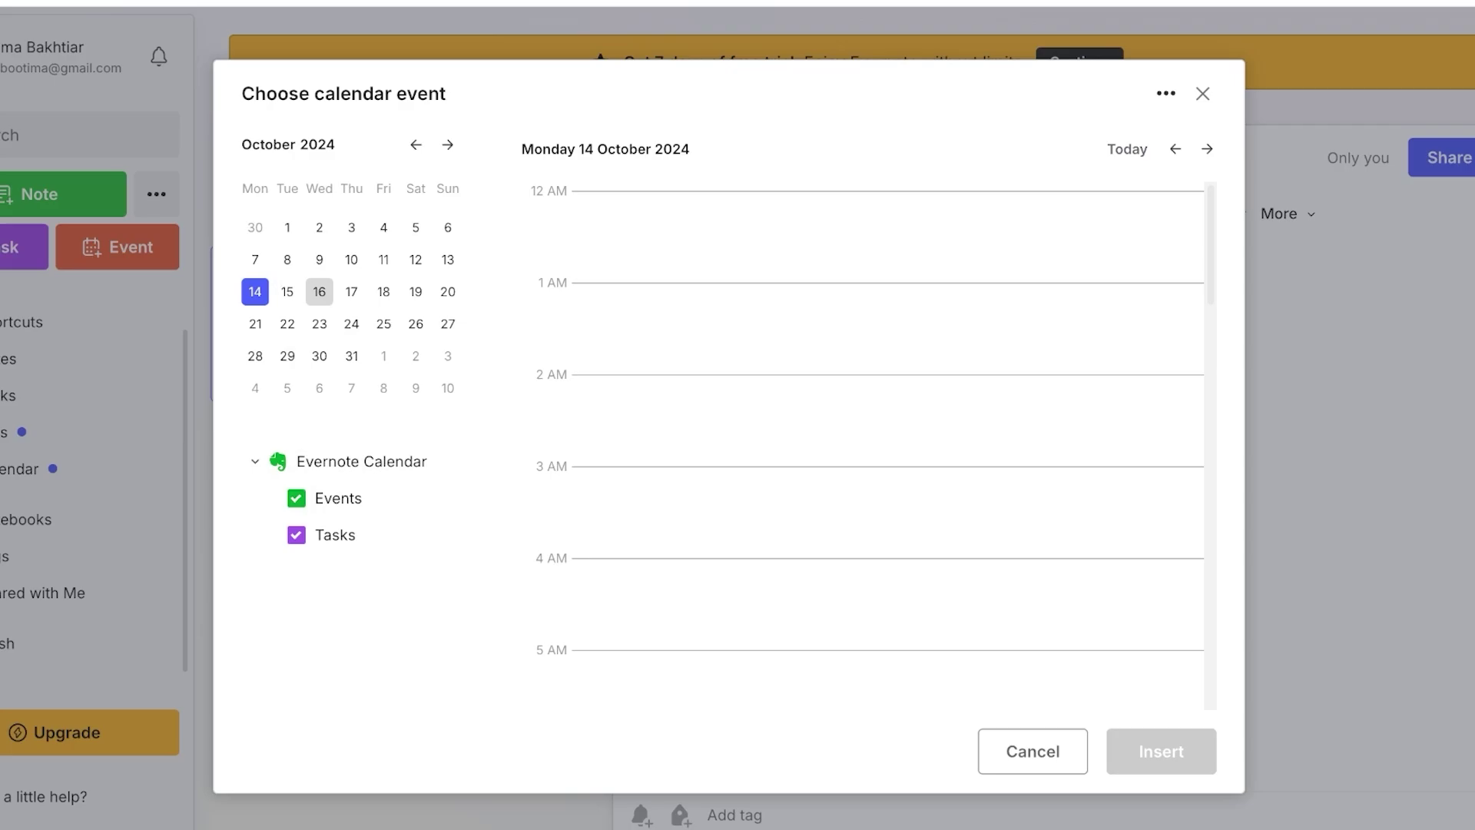
left_click(319, 292)
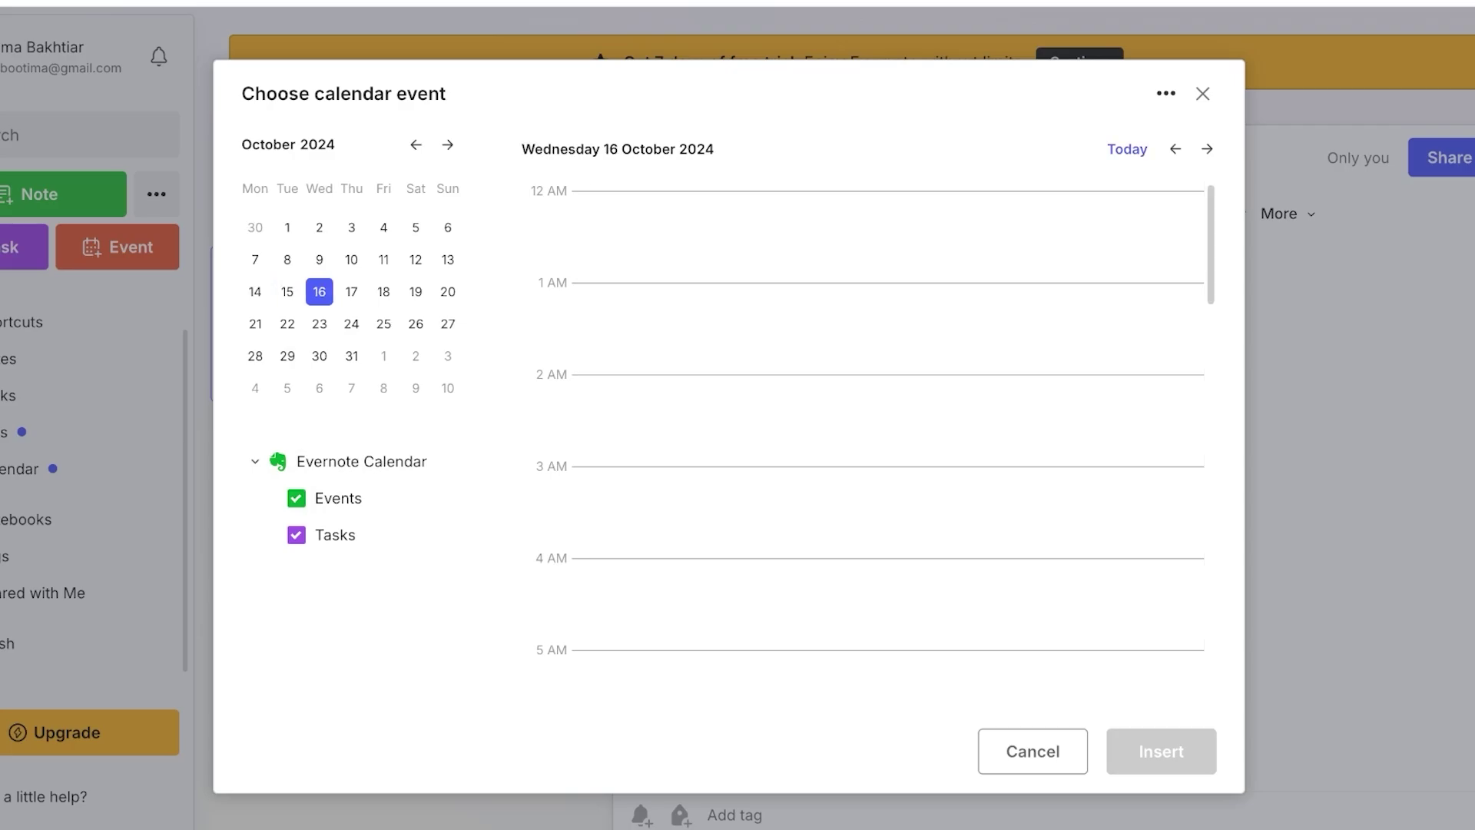
left_click(1033, 751)
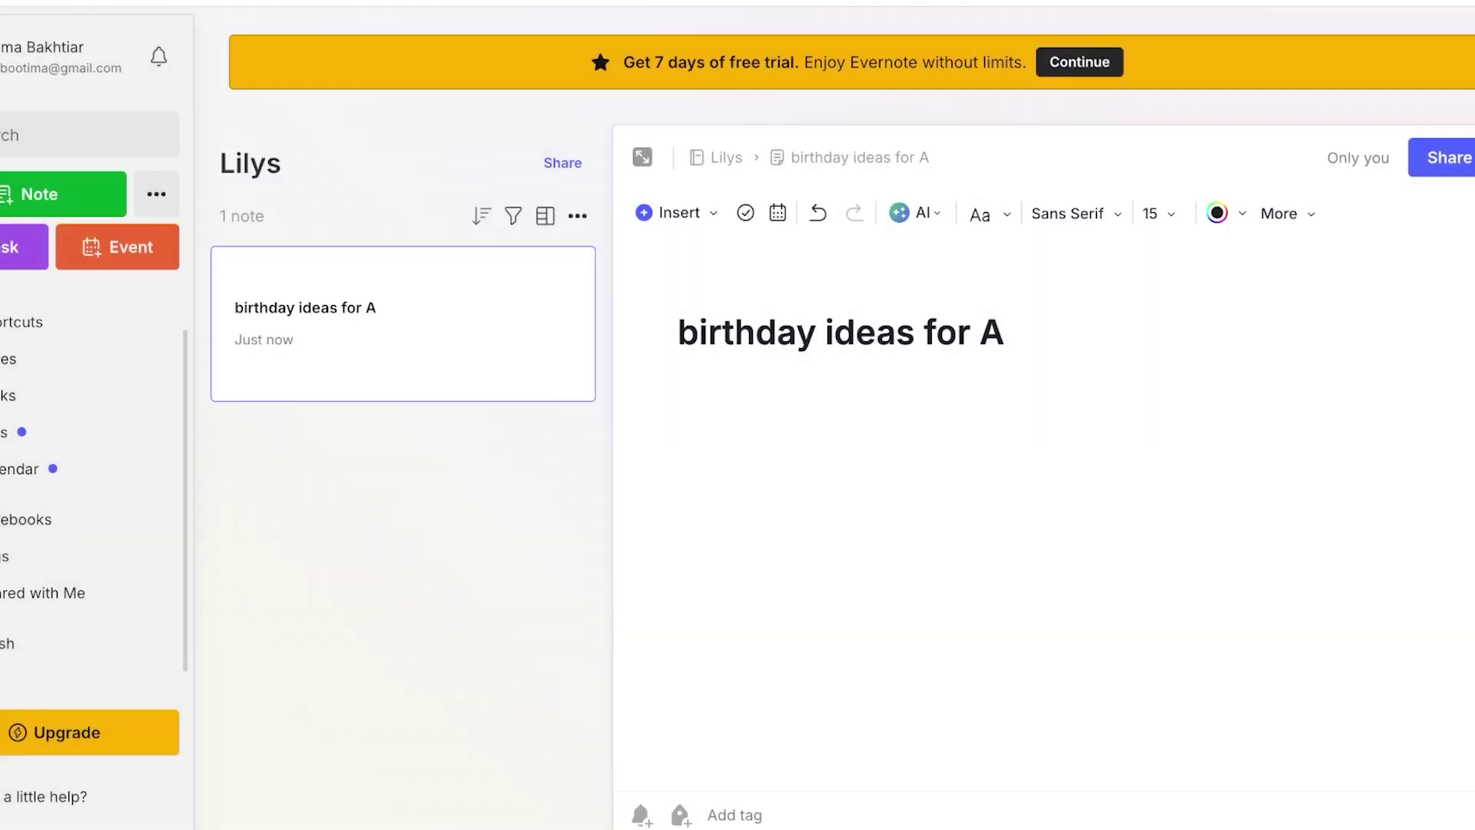
Step: Add a task list to the note body with the tasks "buy a cake" and "buy bday deco"
type("/")
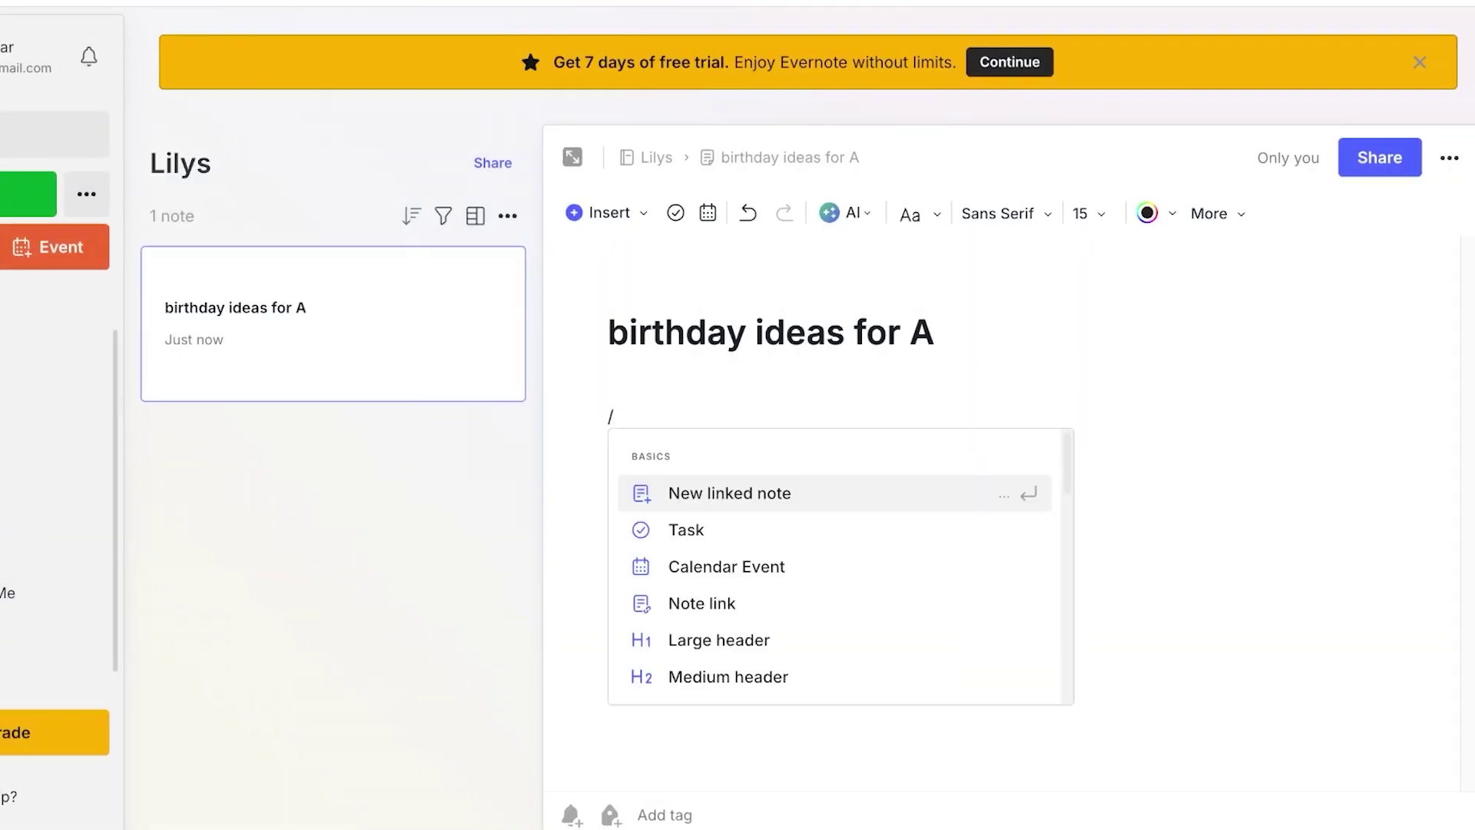
key("Down")
key("Return")
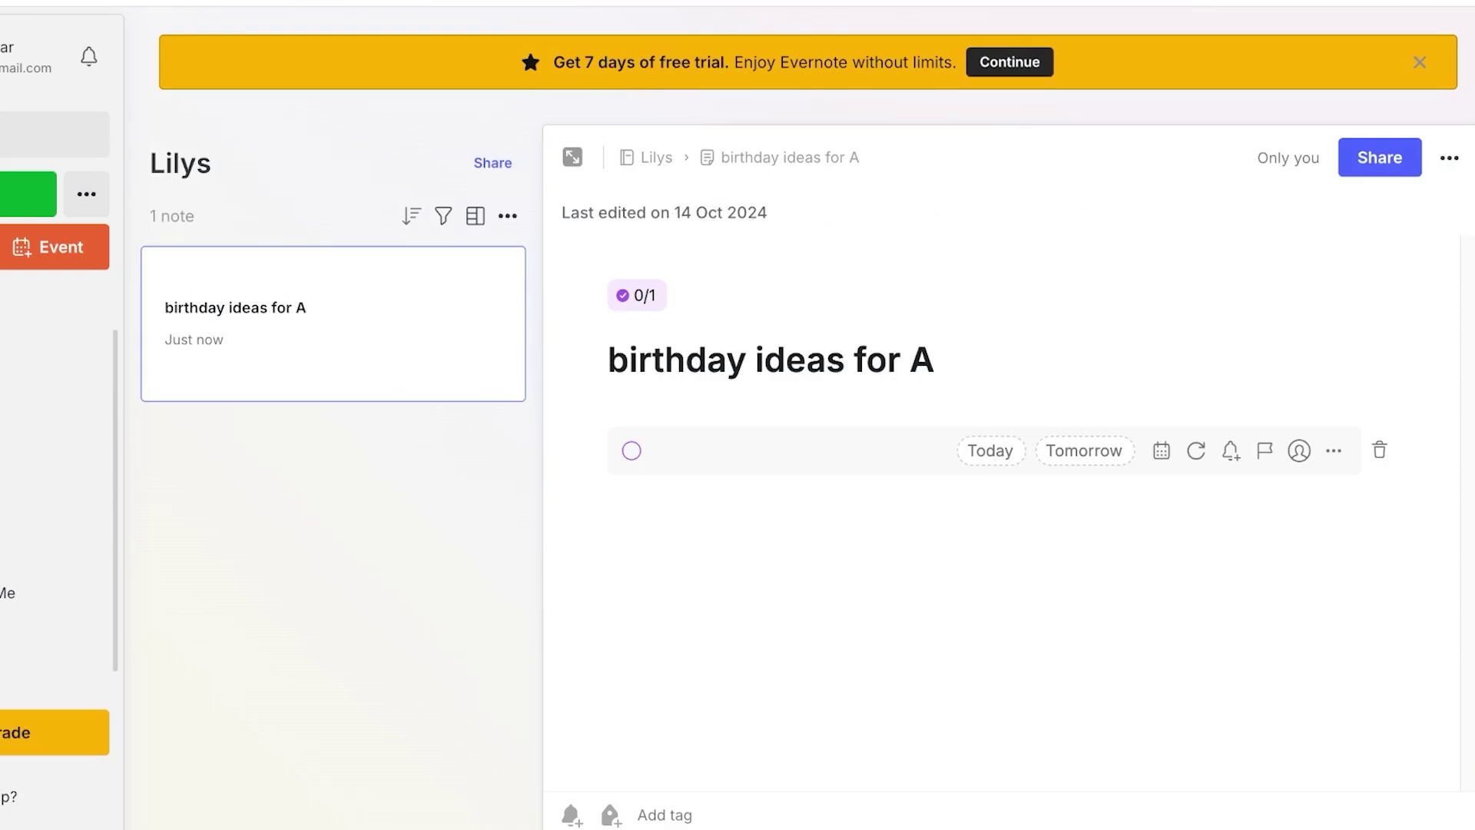
type("buy ")
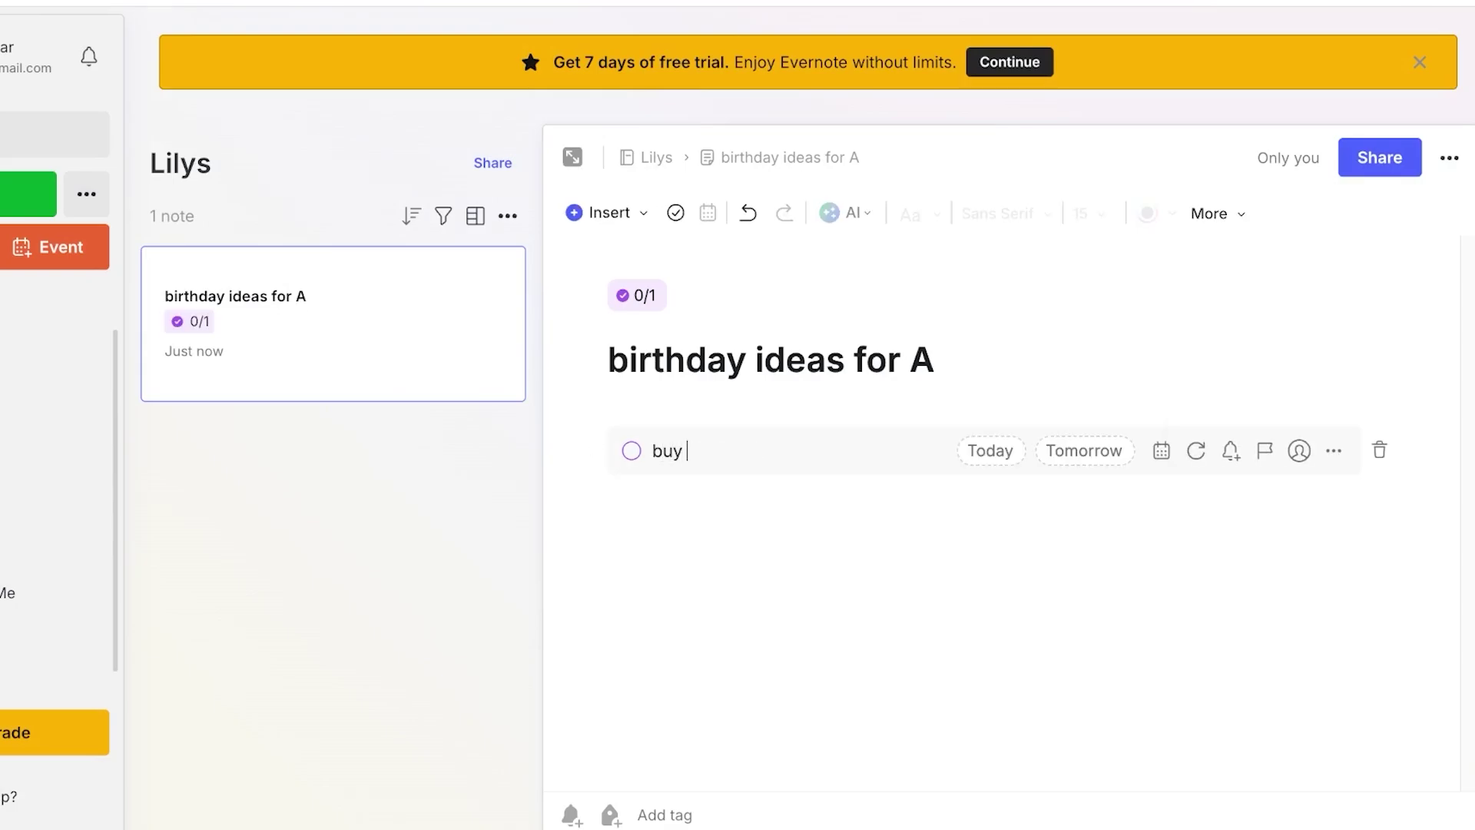
type("a cake")
key("Return")
type("buy")
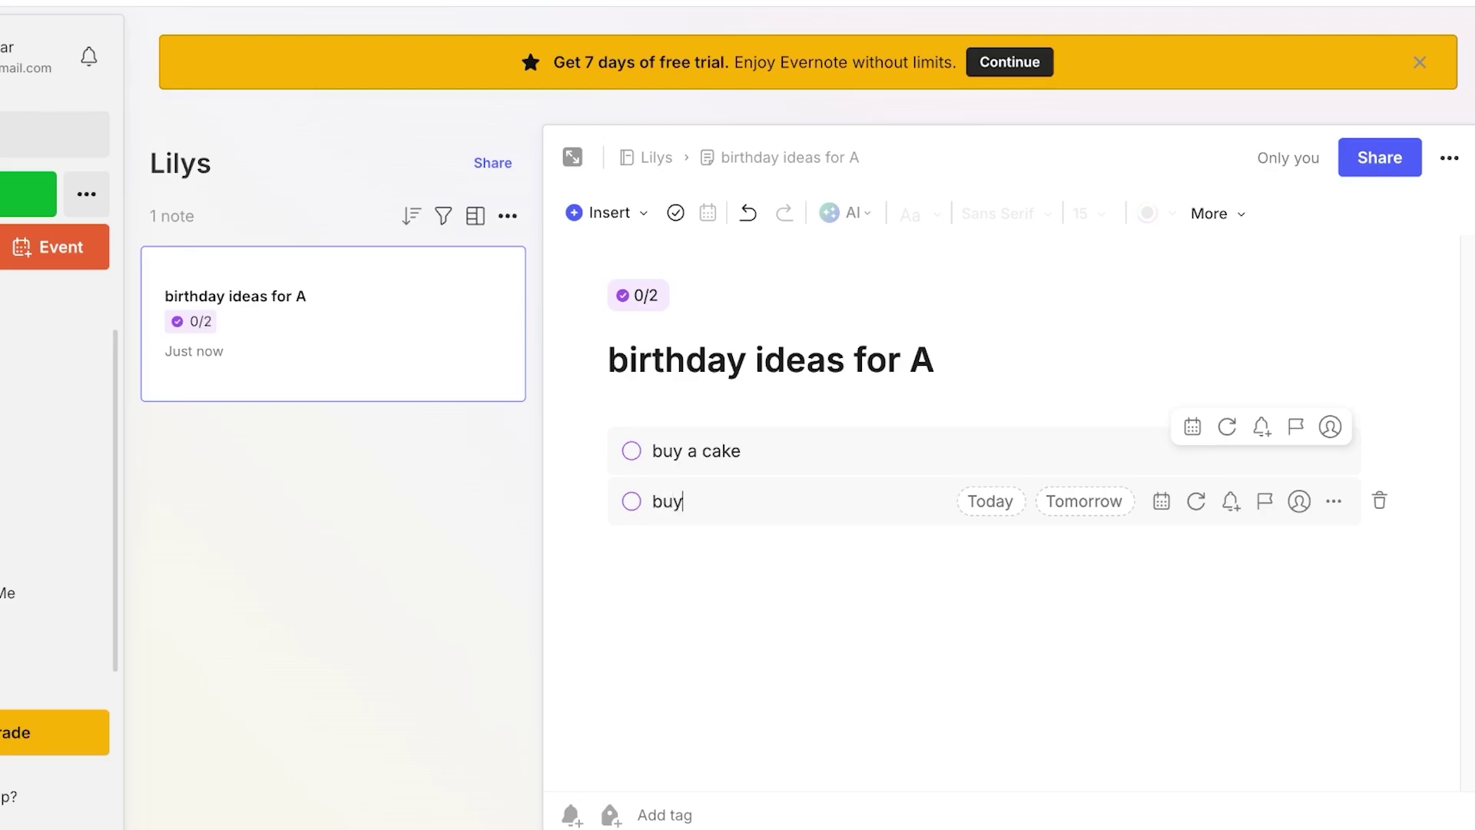
type(" bday deco")
key("Return")
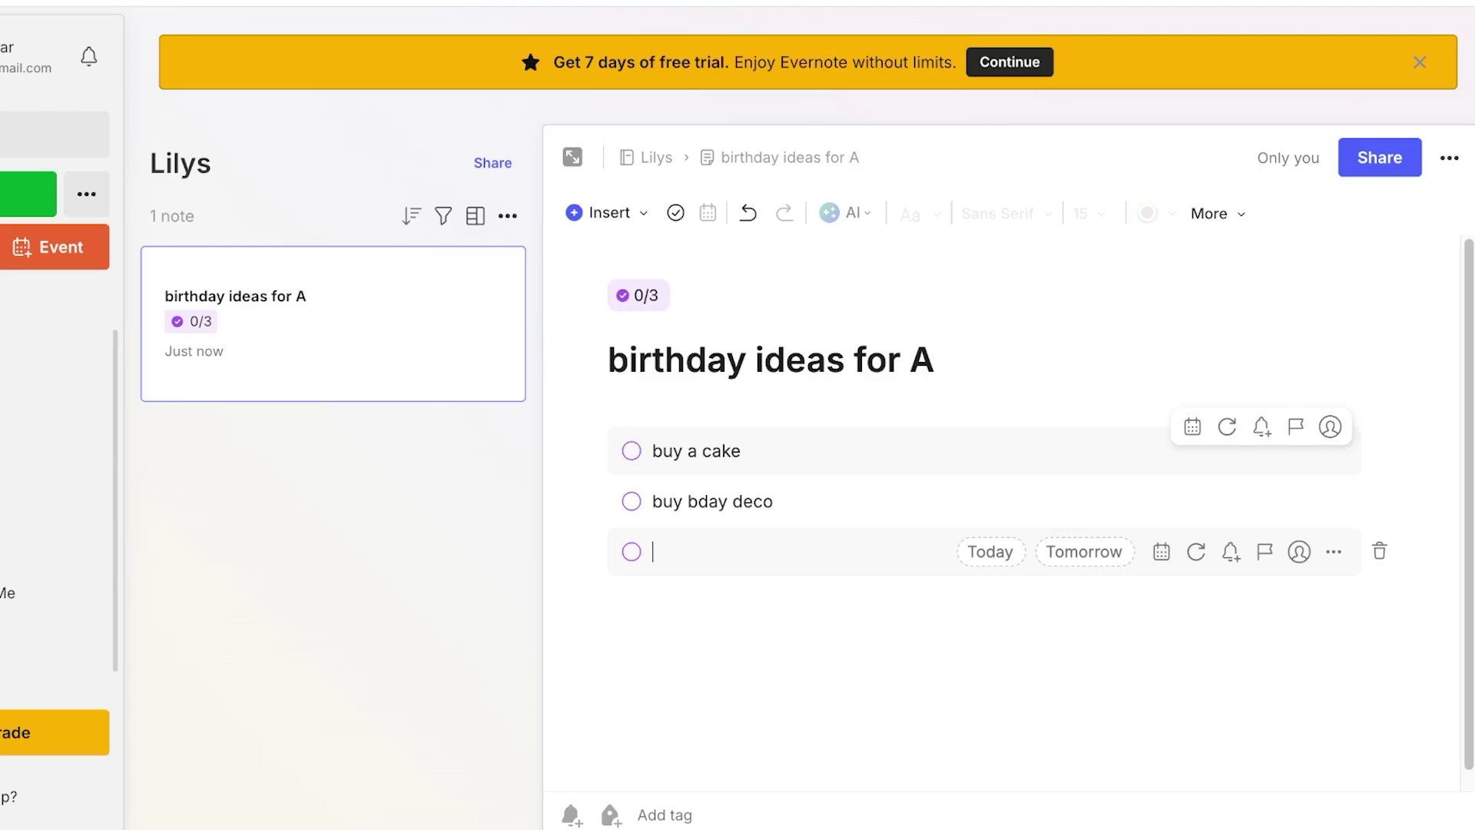
Step: Give the "buy a cake" task a due date of Wednesday 16 October 2024
left_click(991, 451)
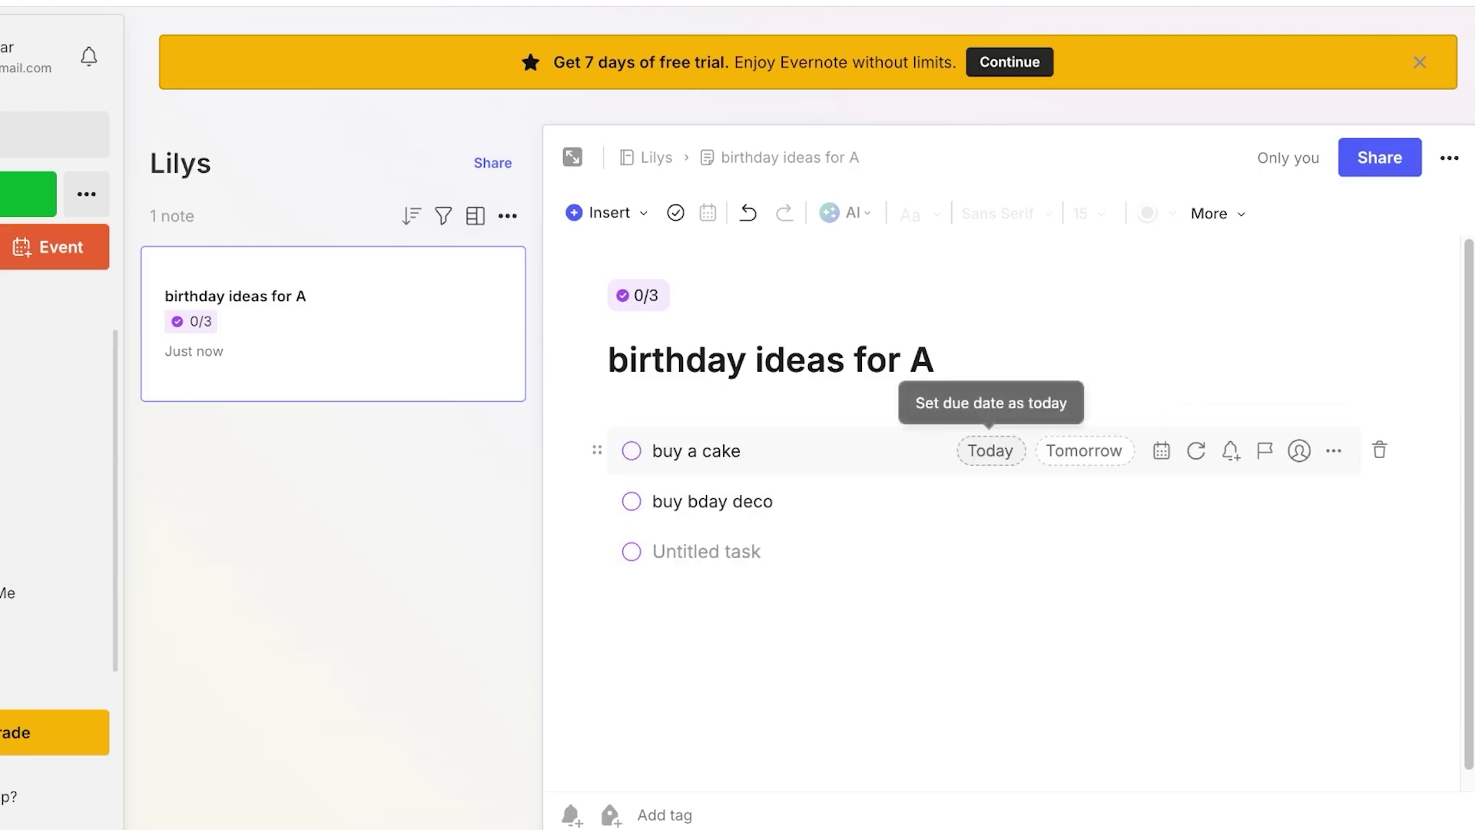
left_click(991, 450)
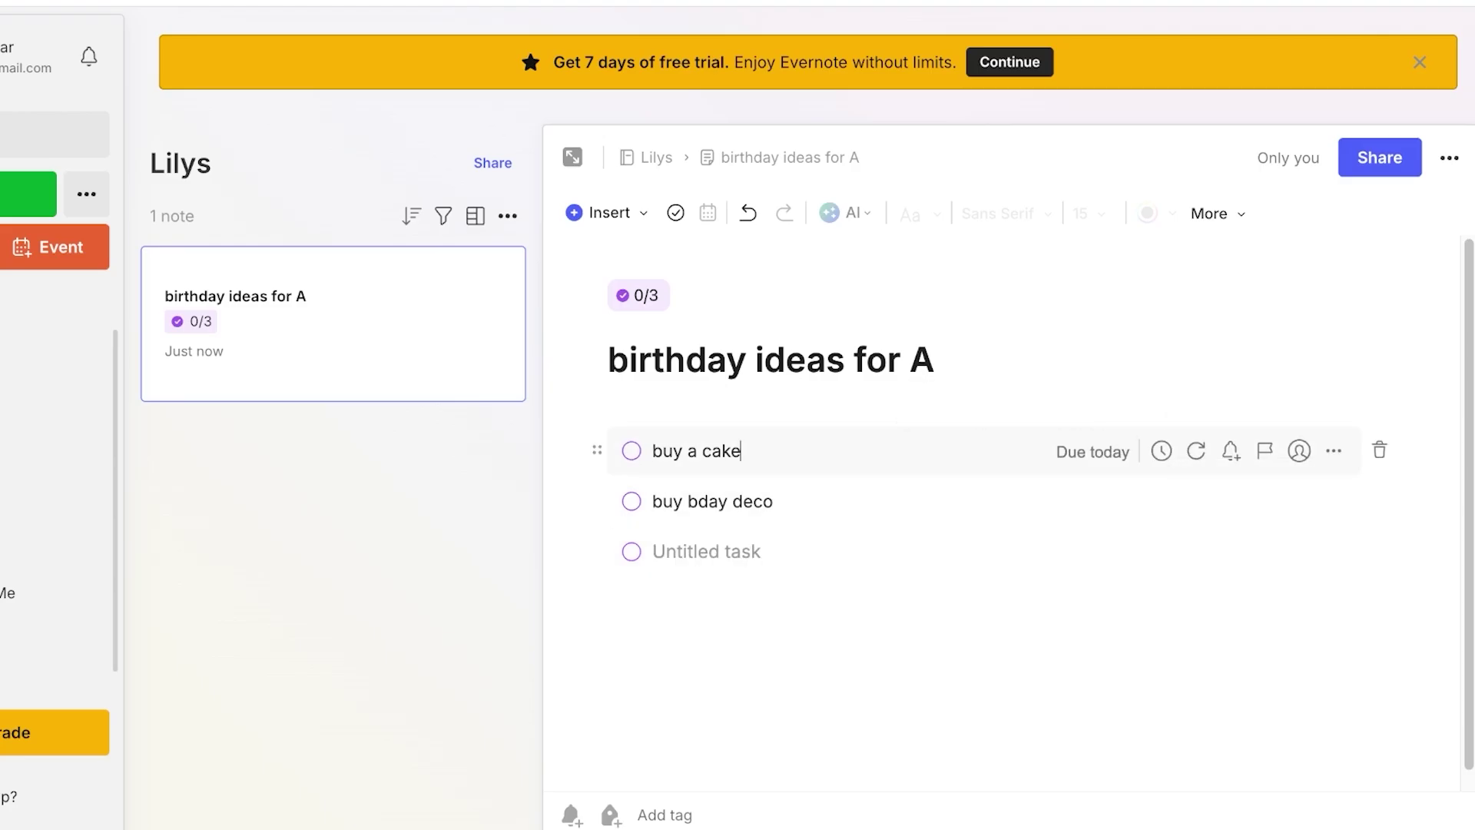
left_click(1093, 452)
left_click(732, 411)
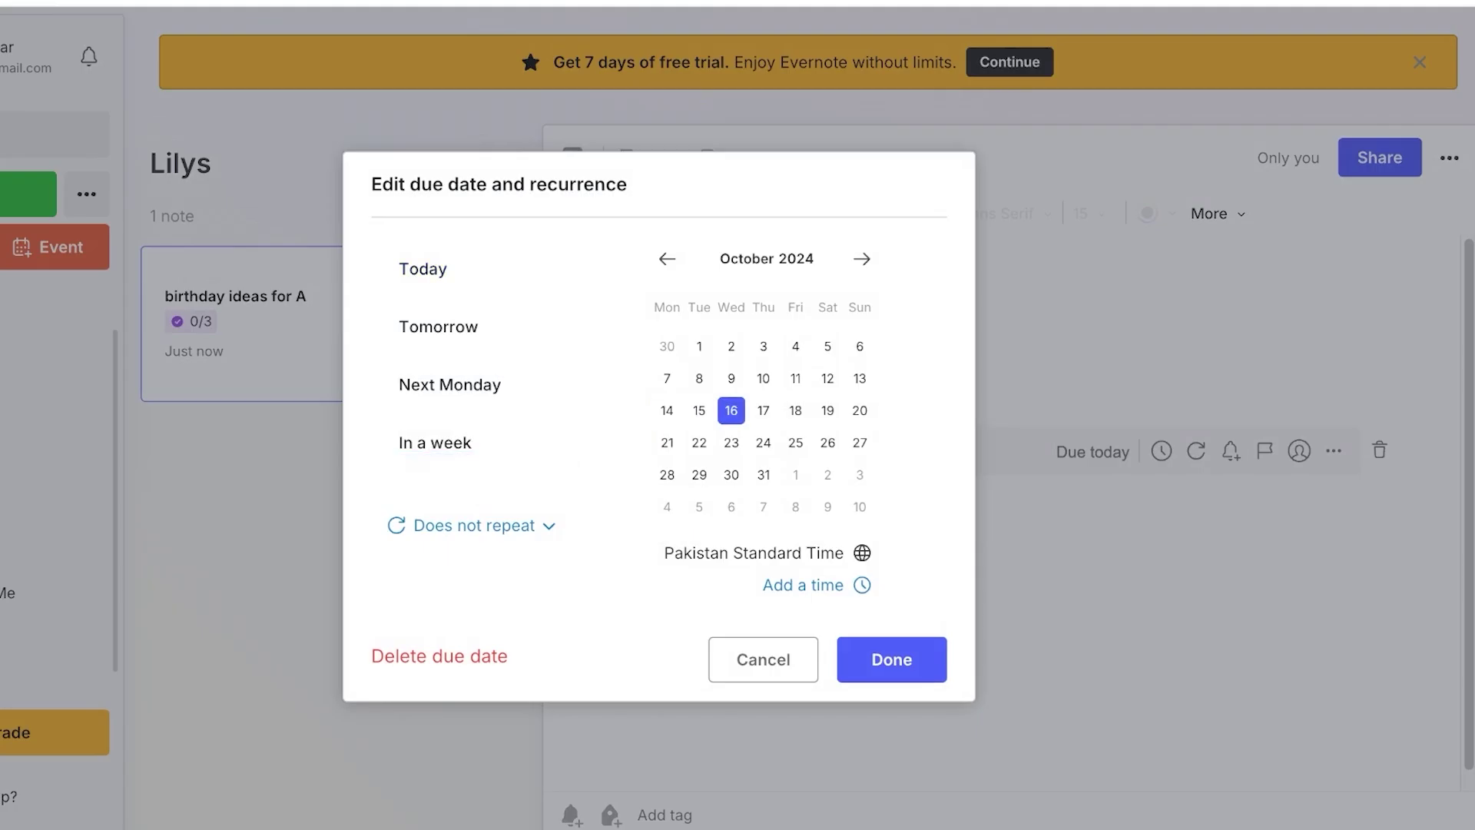
left_click(891, 659)
Step: Make "buy bday deco" due tomorrow with a reminder on 14 October at 18:00, leave it unassigned, and check its details
left_click(1083, 501)
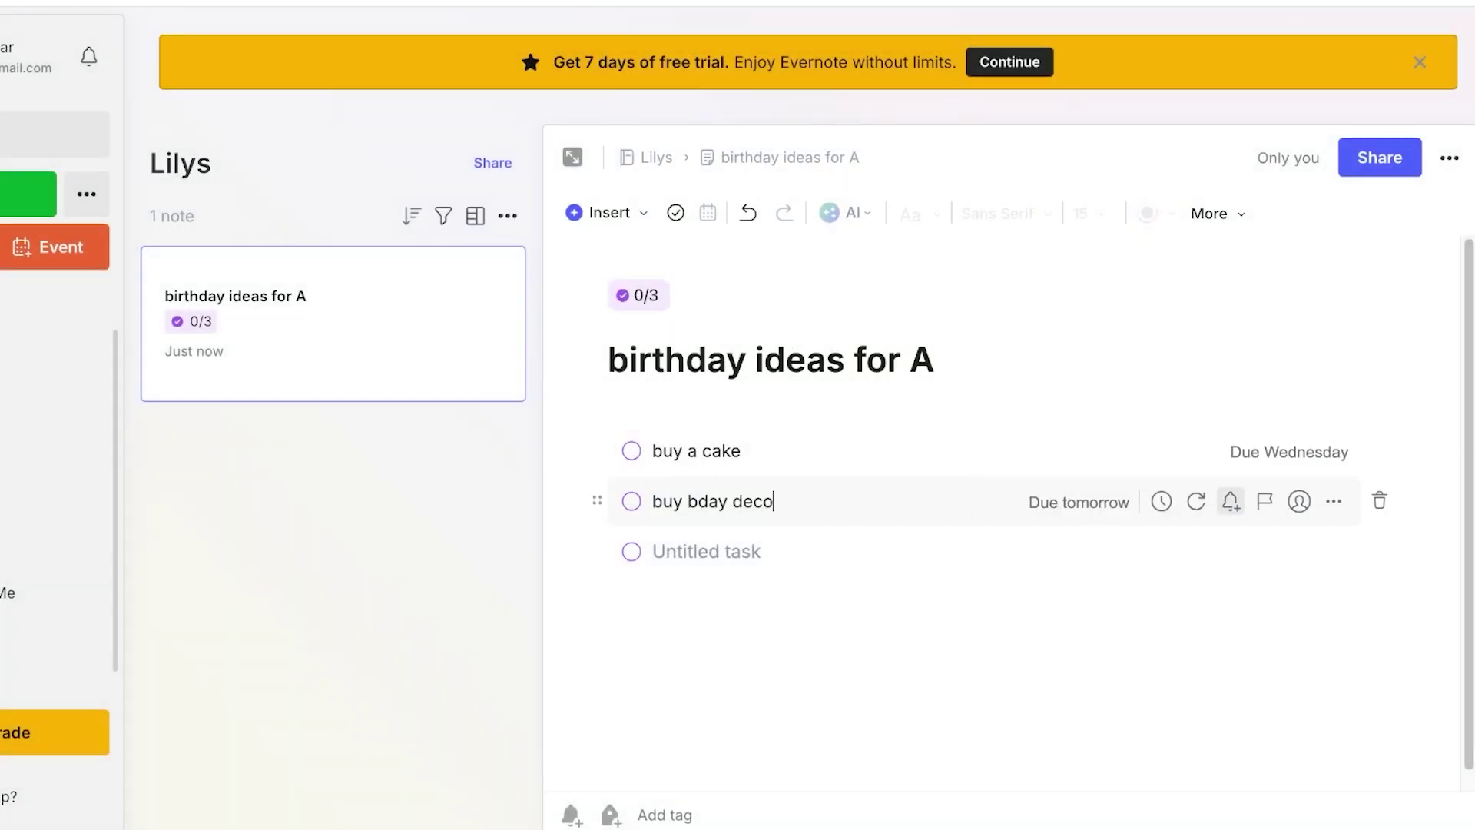
left_click(1300, 501)
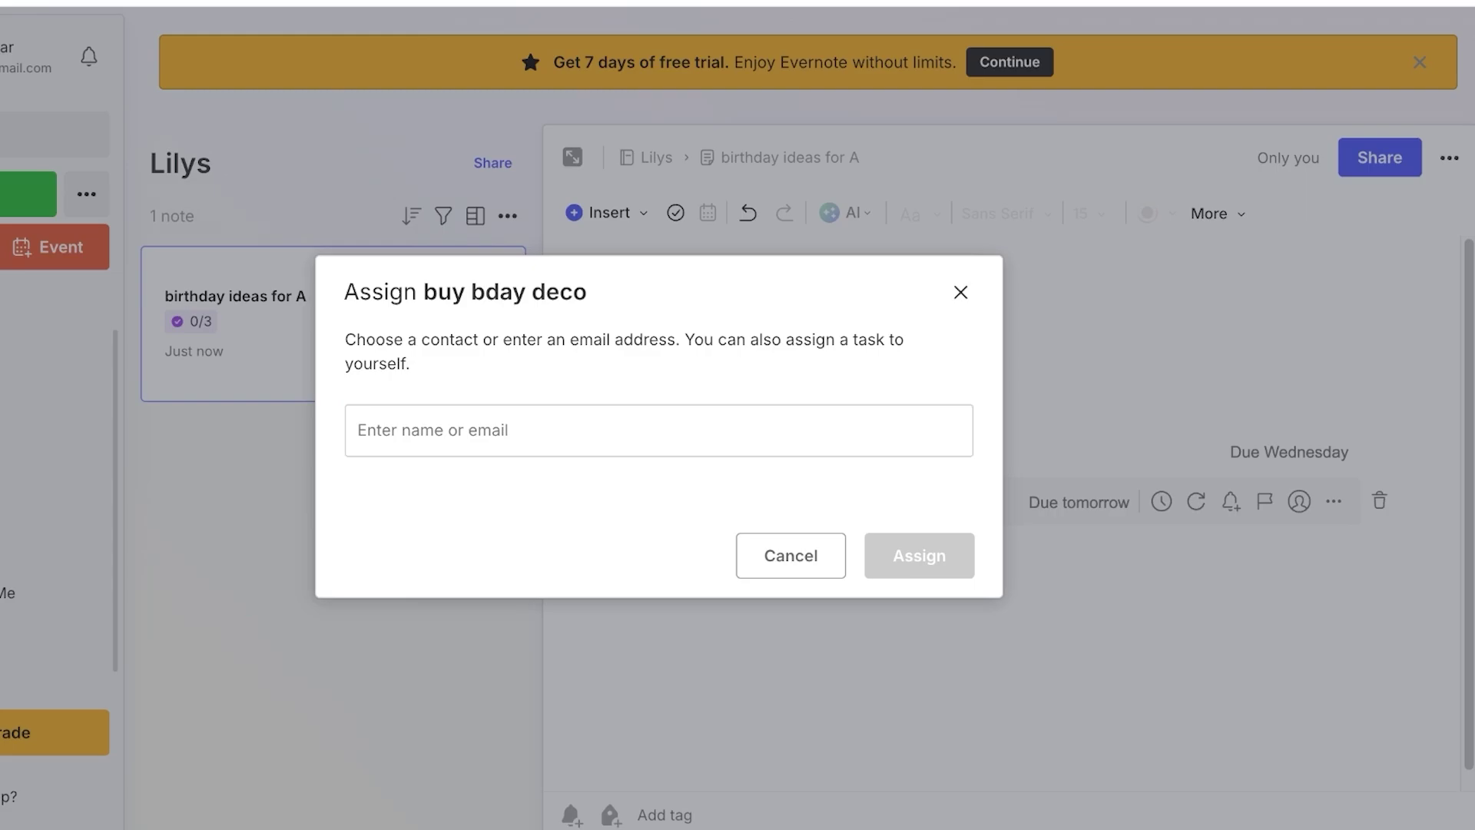
left_click(961, 292)
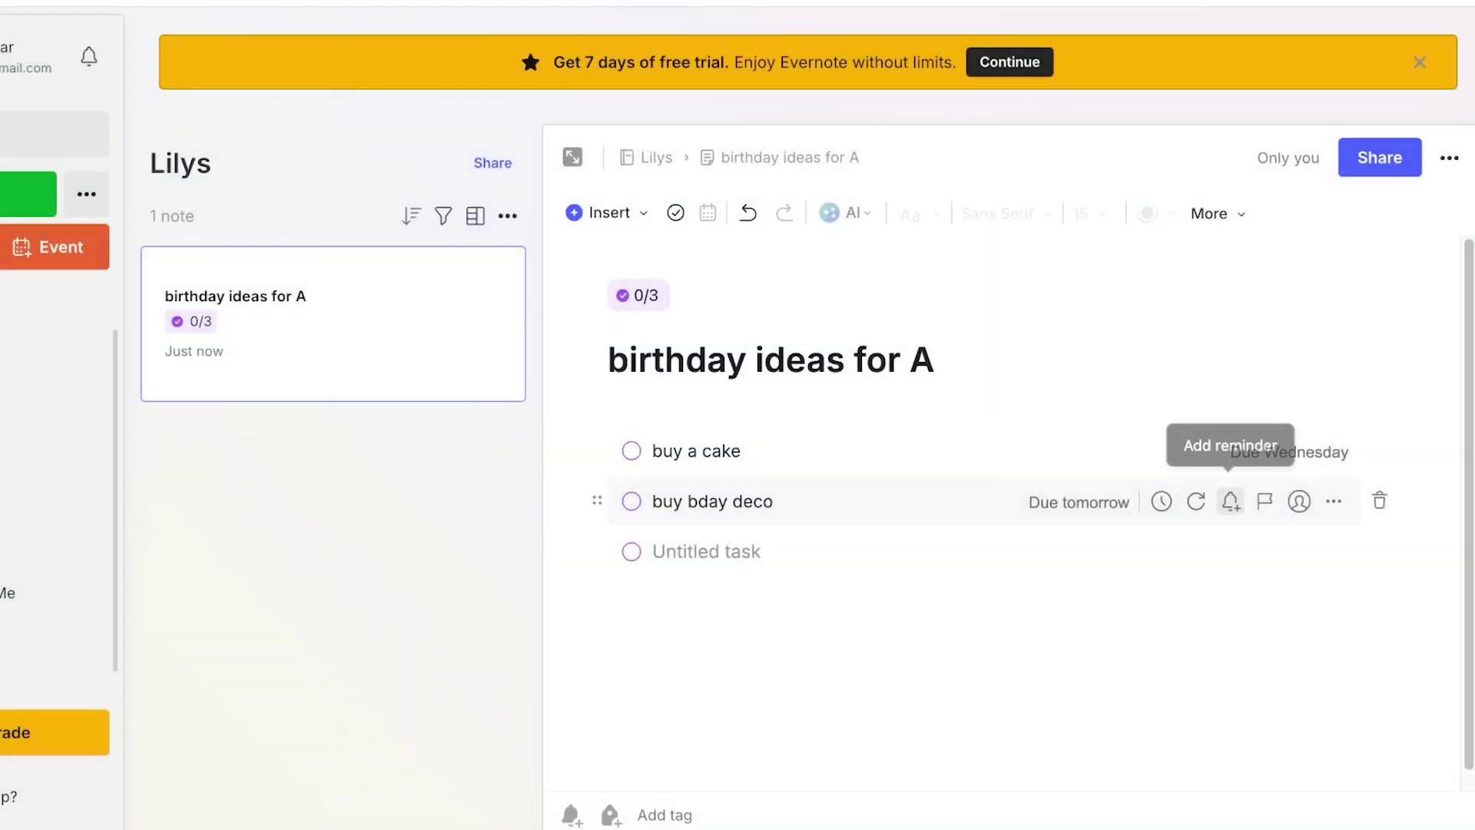
left_click(1231, 501)
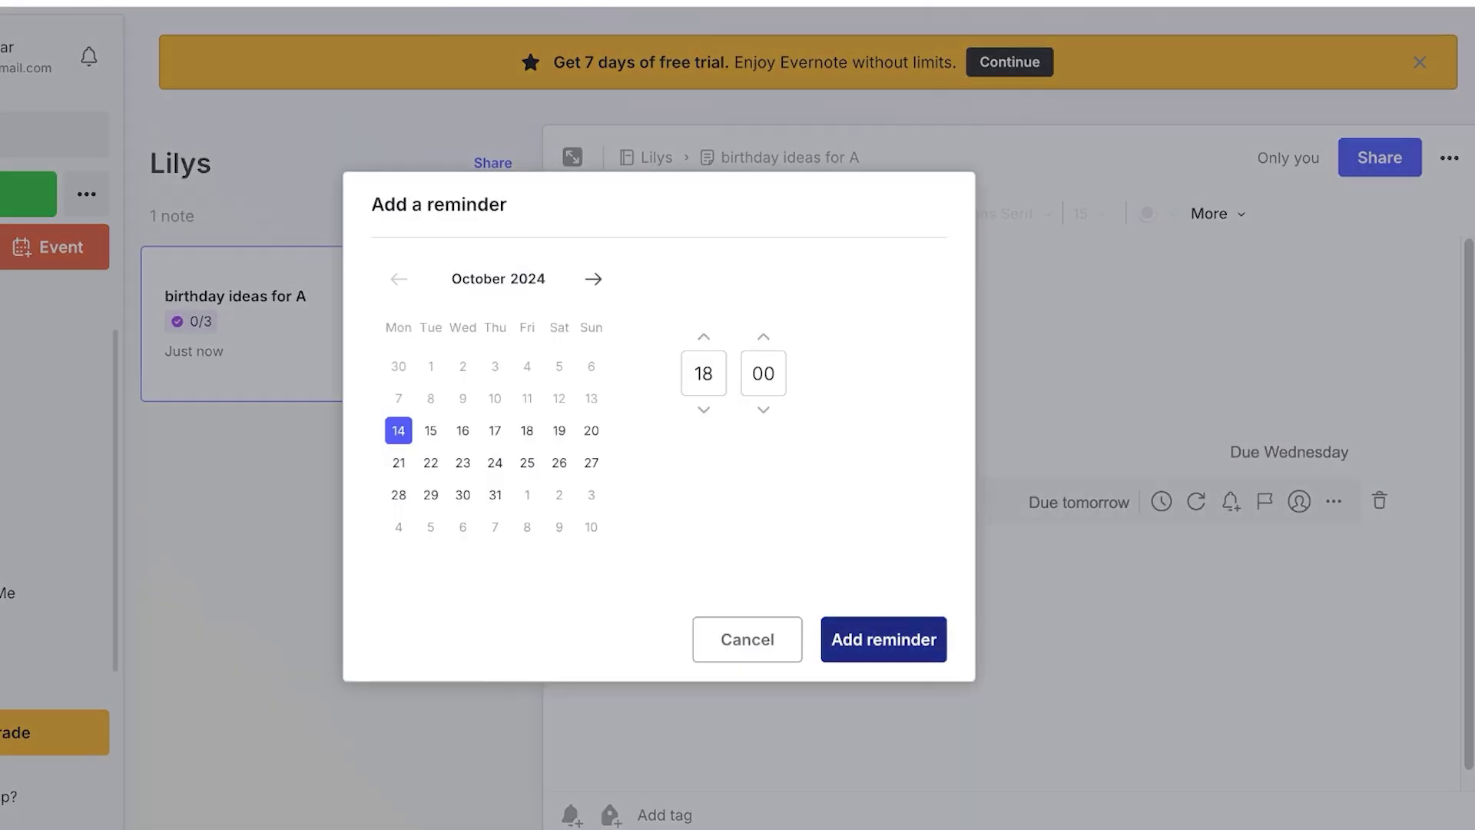
key("Return")
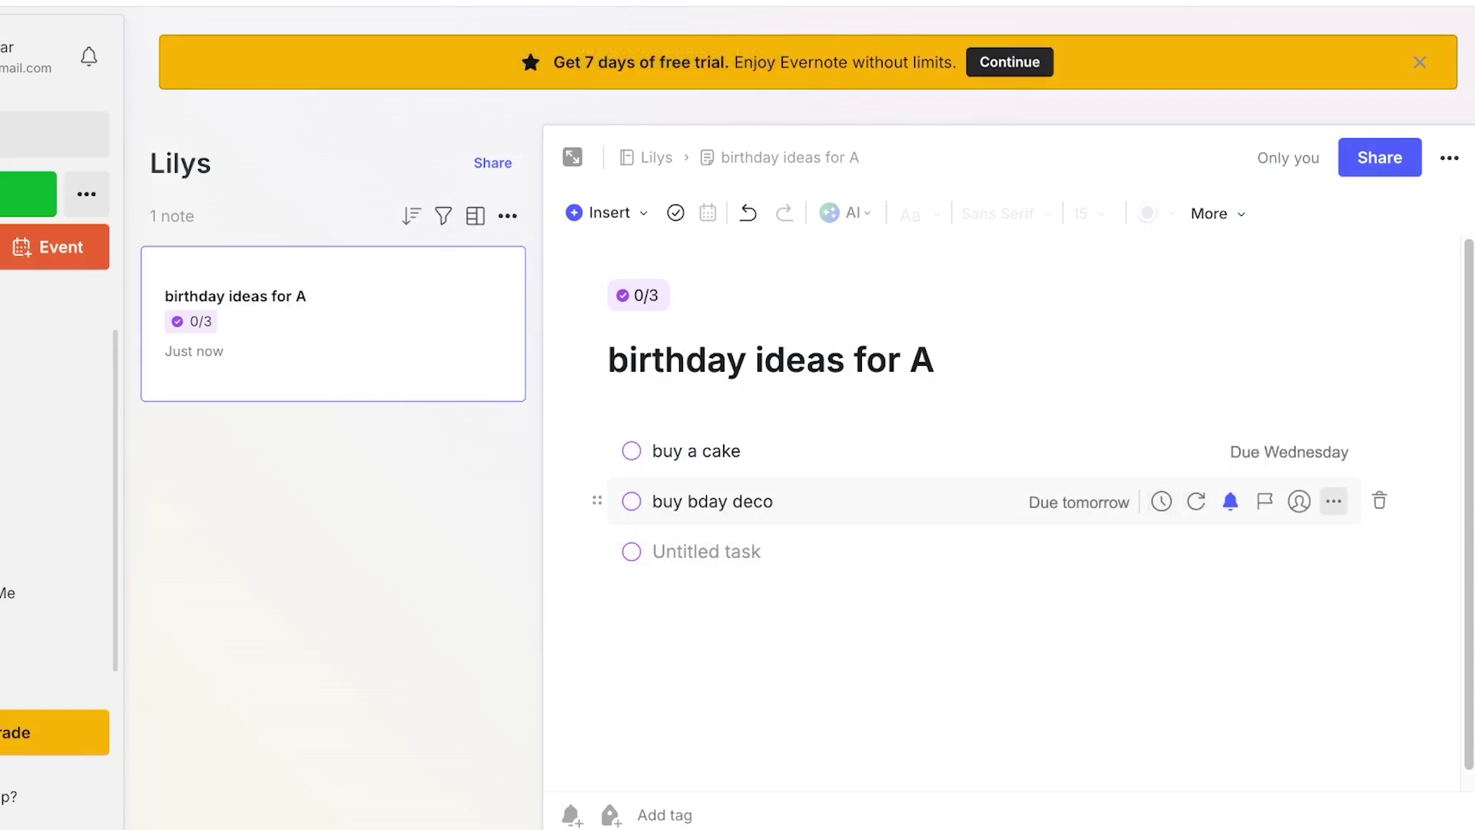
left_click(1334, 501)
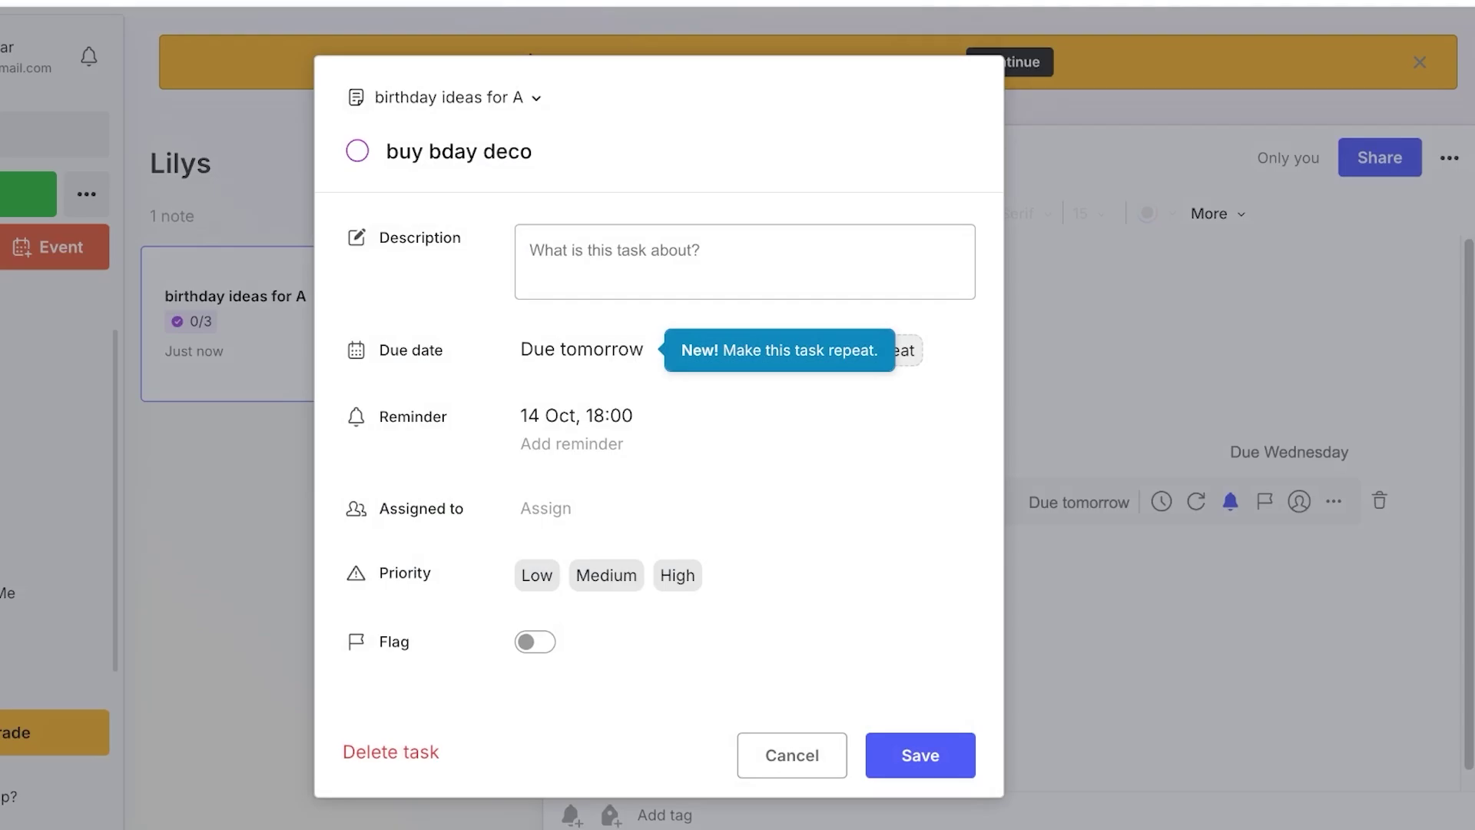
key("Escape")
Step: Check the "buy a cake" task on 16 October 2024 in the Evernote calendar
left_click(46, 469)
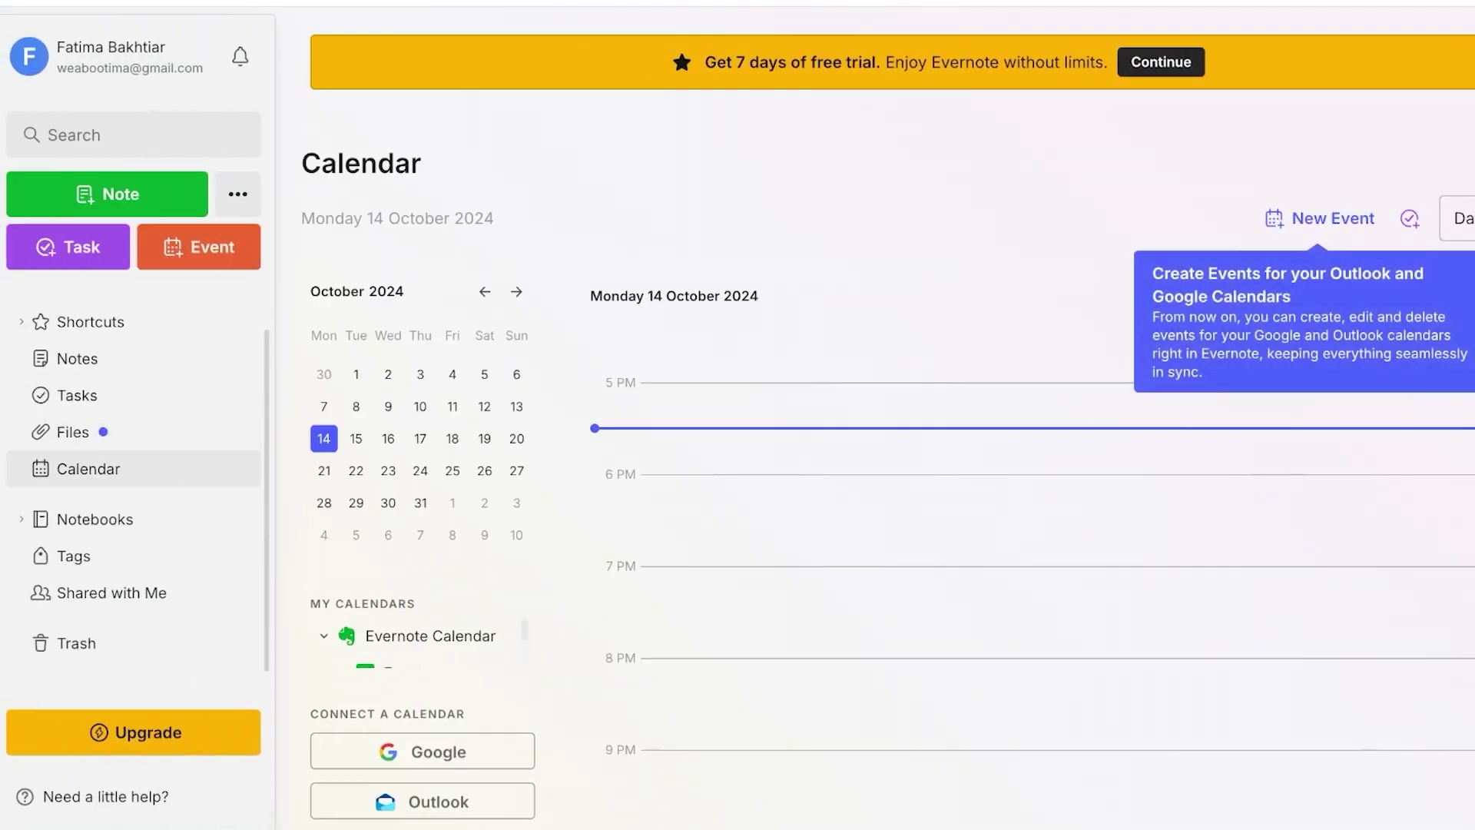
left_click(389, 439)
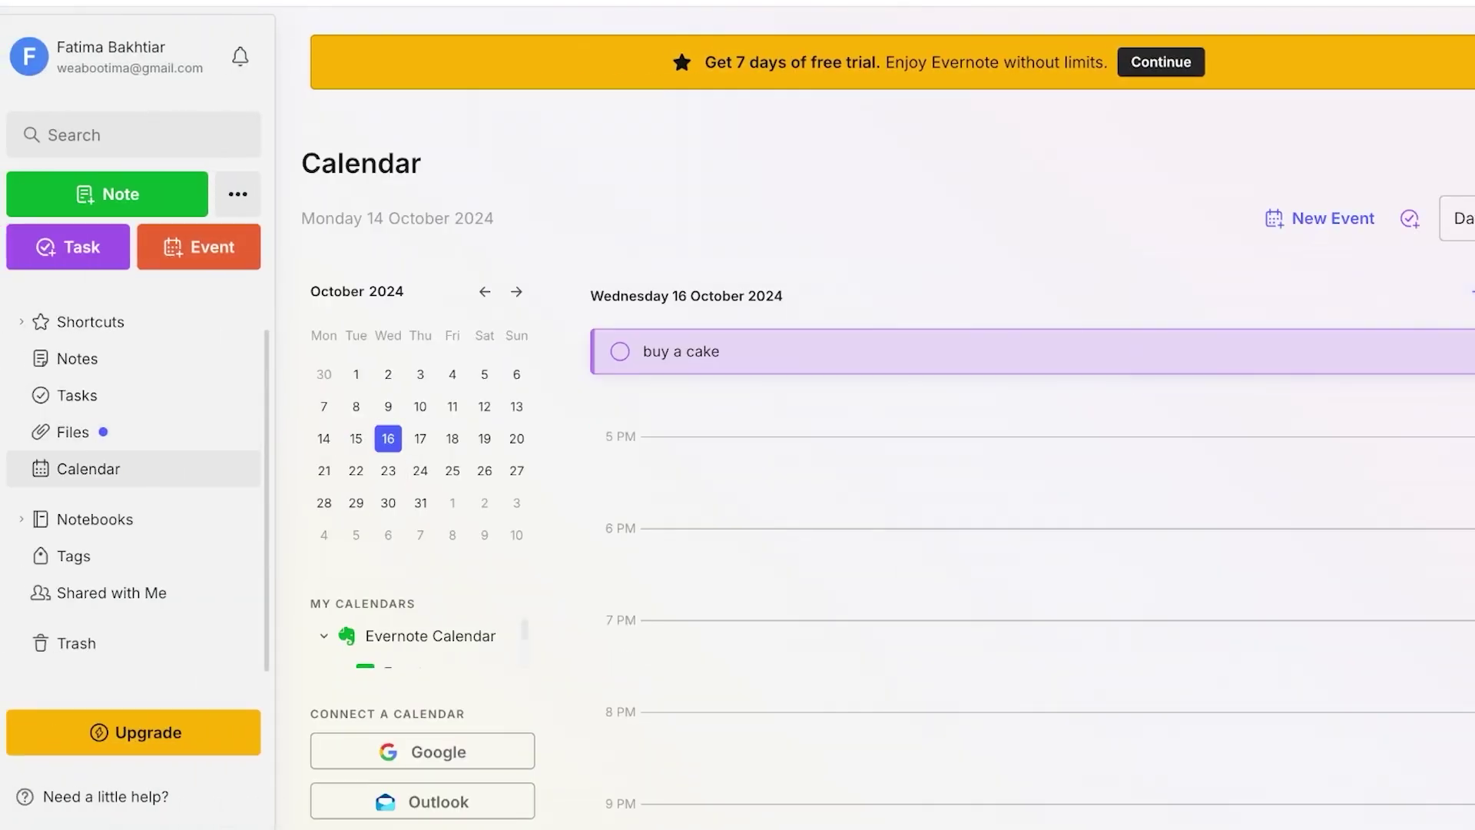
double_click(682, 352)
Step: Create a calendar event titled "a's bday" in the Events calendar, keeping the suggested date and time
left_click(1319, 218)
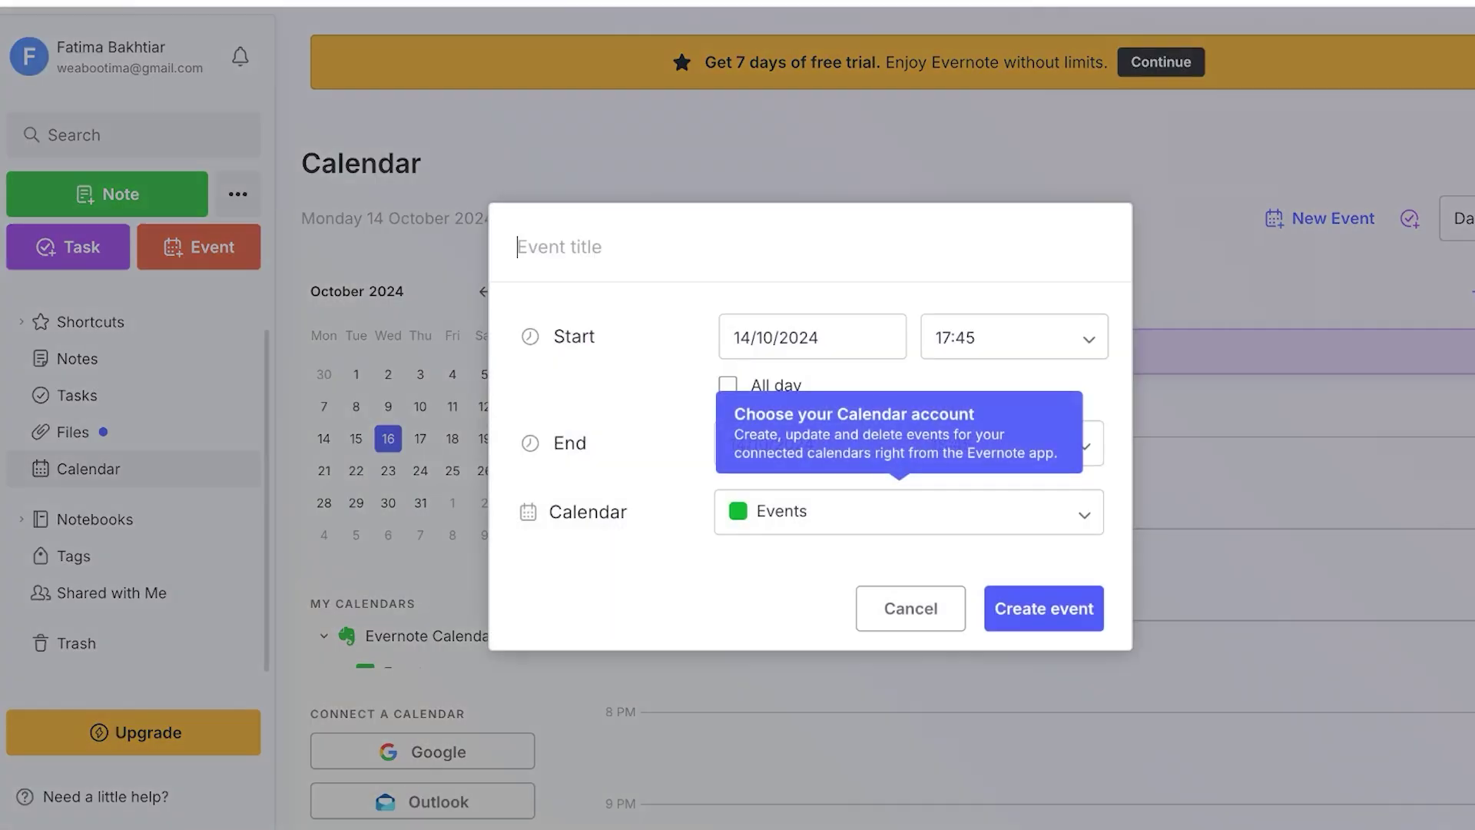
type("a")
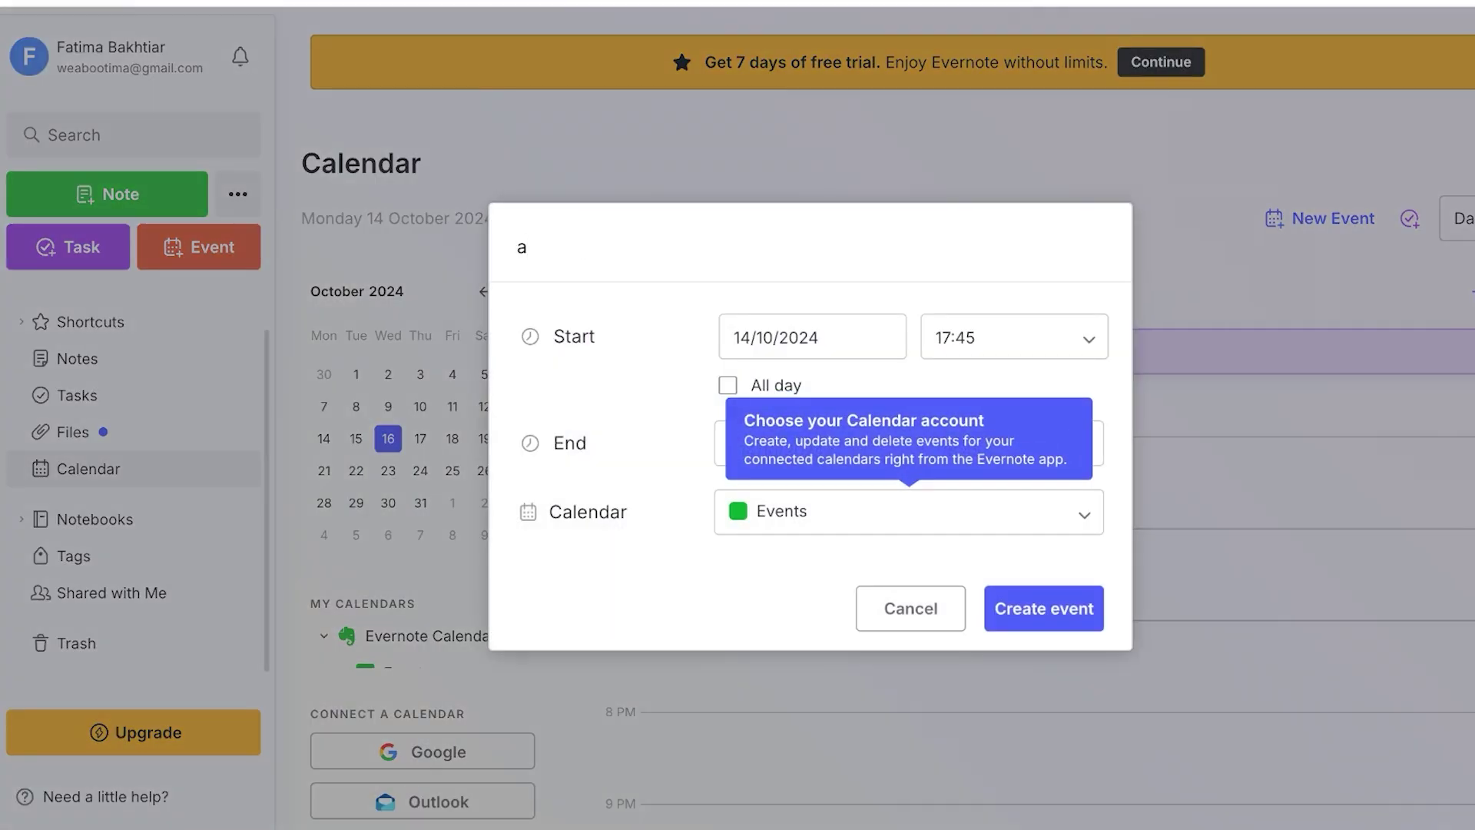
type("'s bday")
key("Return")
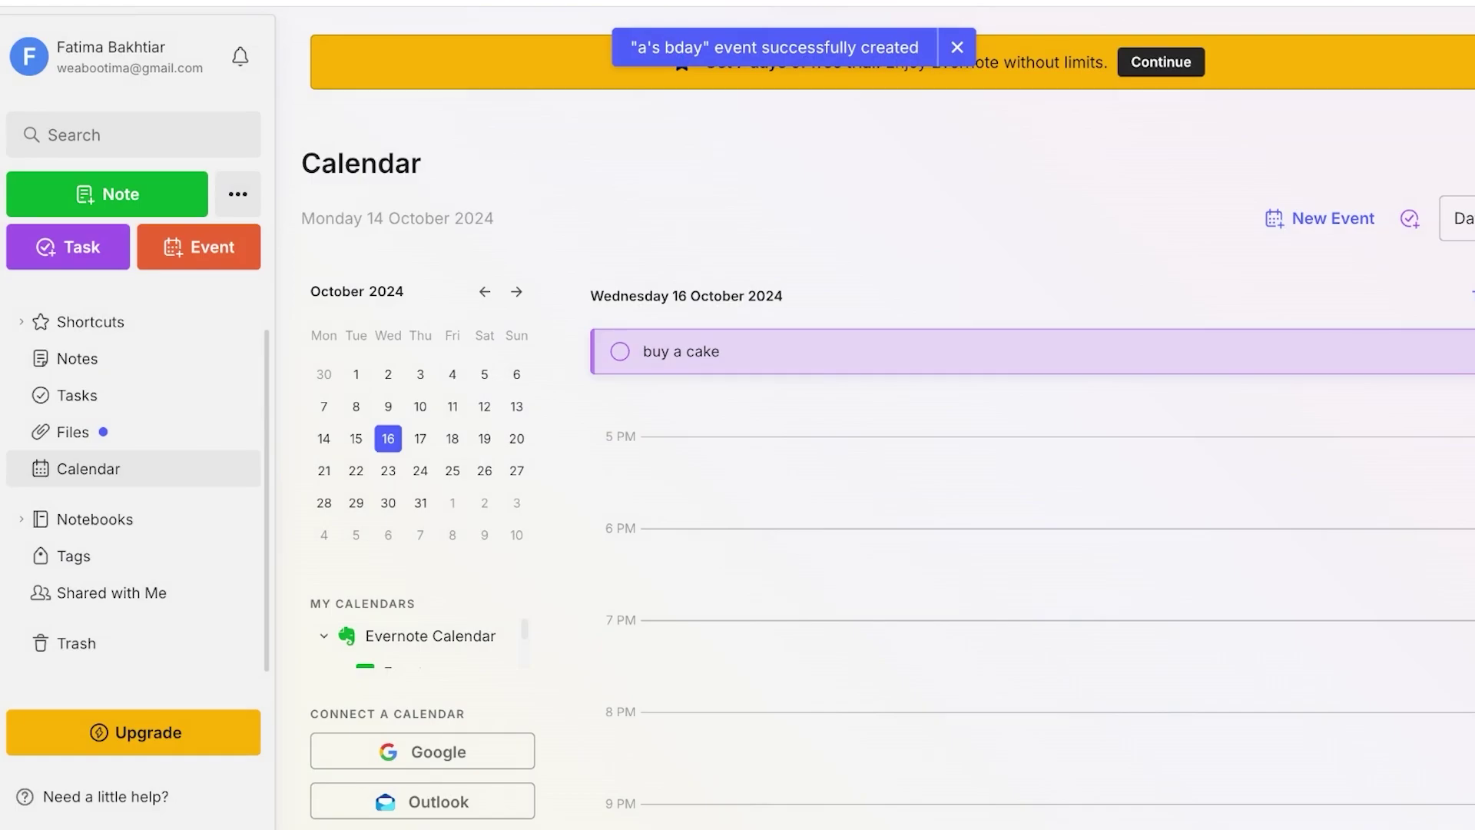
Step: Review the list of all tasks and return to the "birthday ideas for A" note
left_click(77, 395)
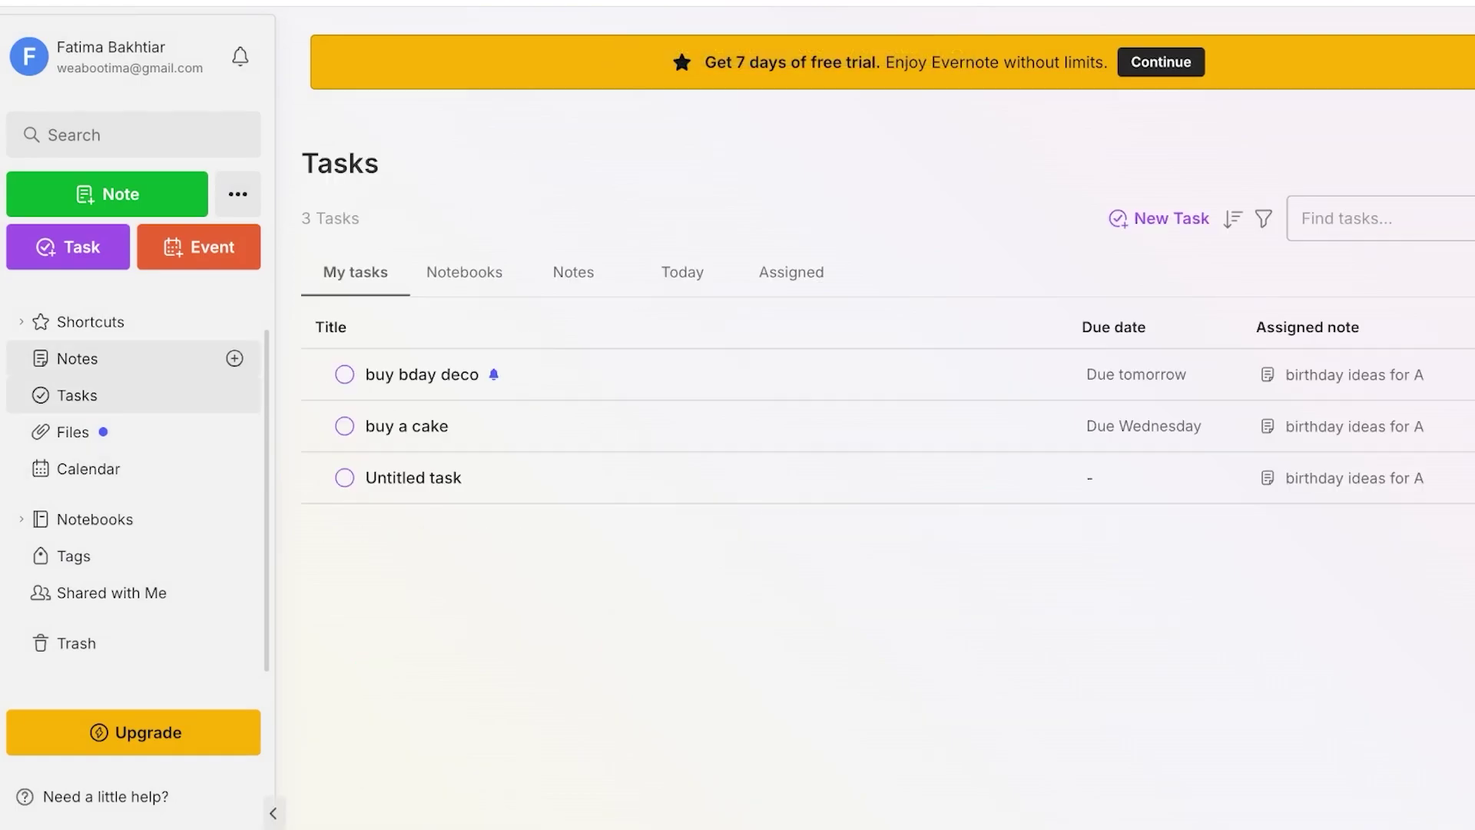
left_click(77, 358)
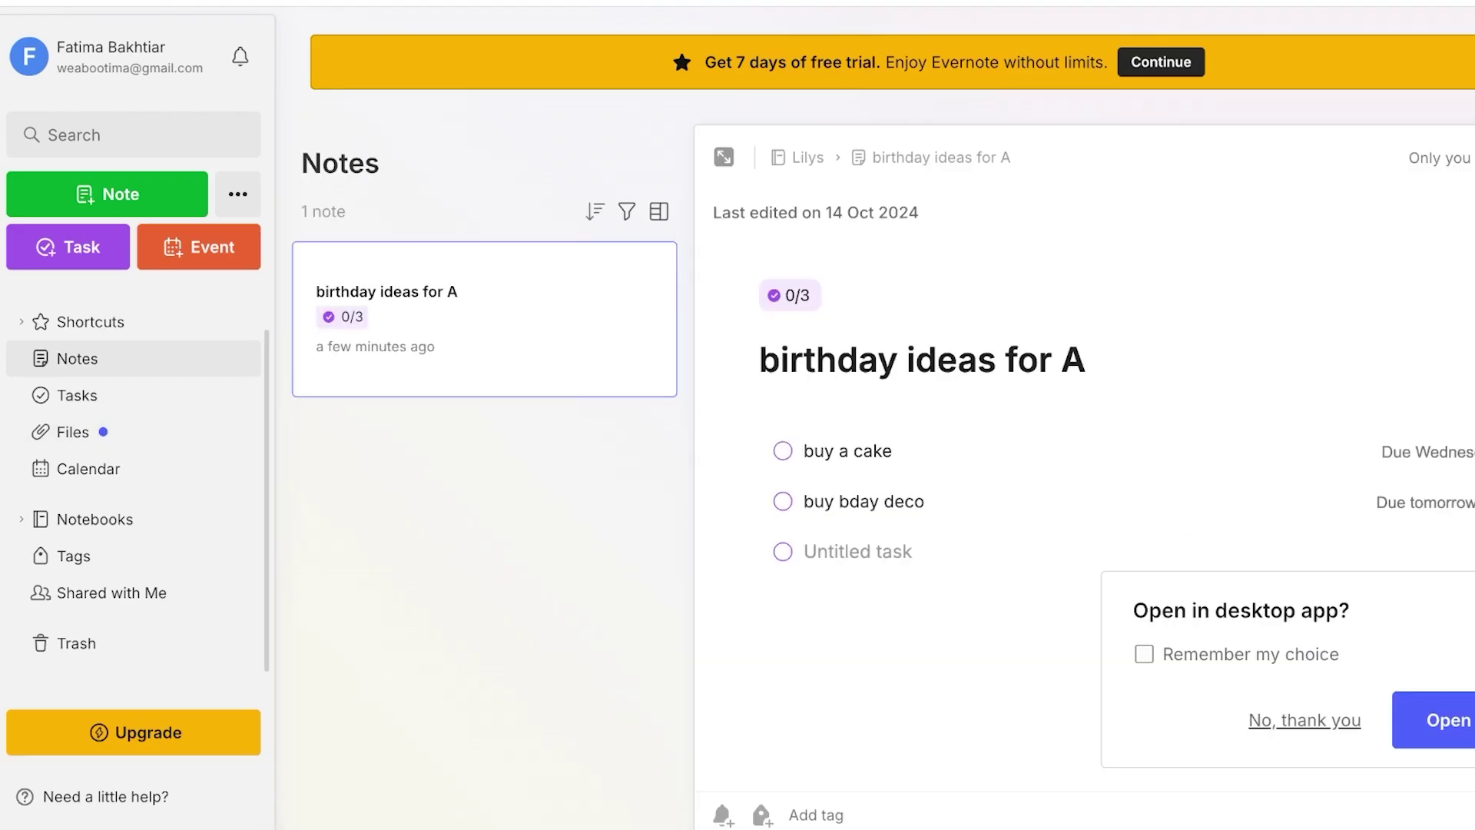
left_click(76, 395)
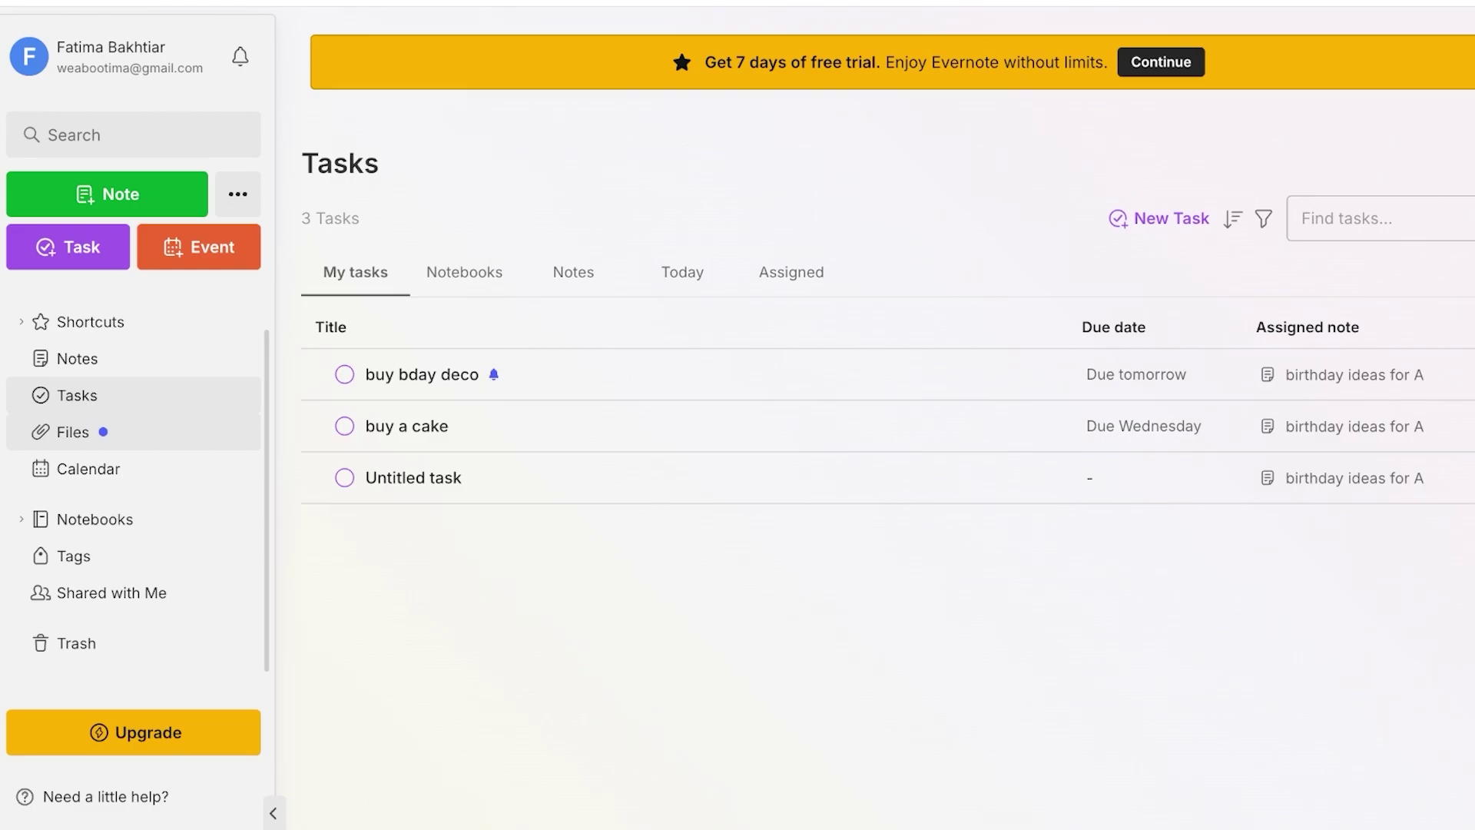
left_click(77, 358)
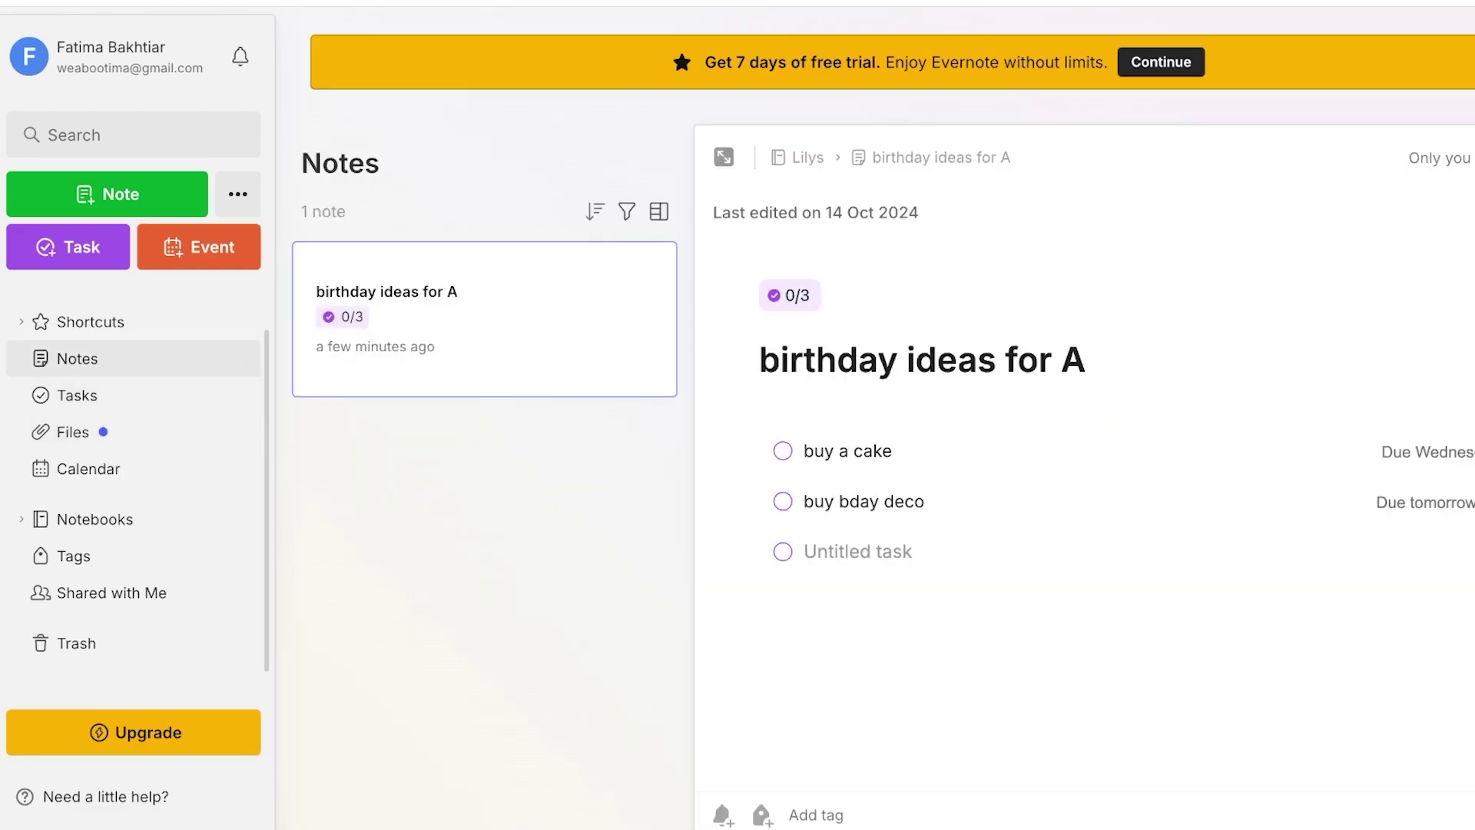
Step: Remove the untitled third task from the "birthday ideas for A" note and leave blank space below the task list
left_click(859, 552)
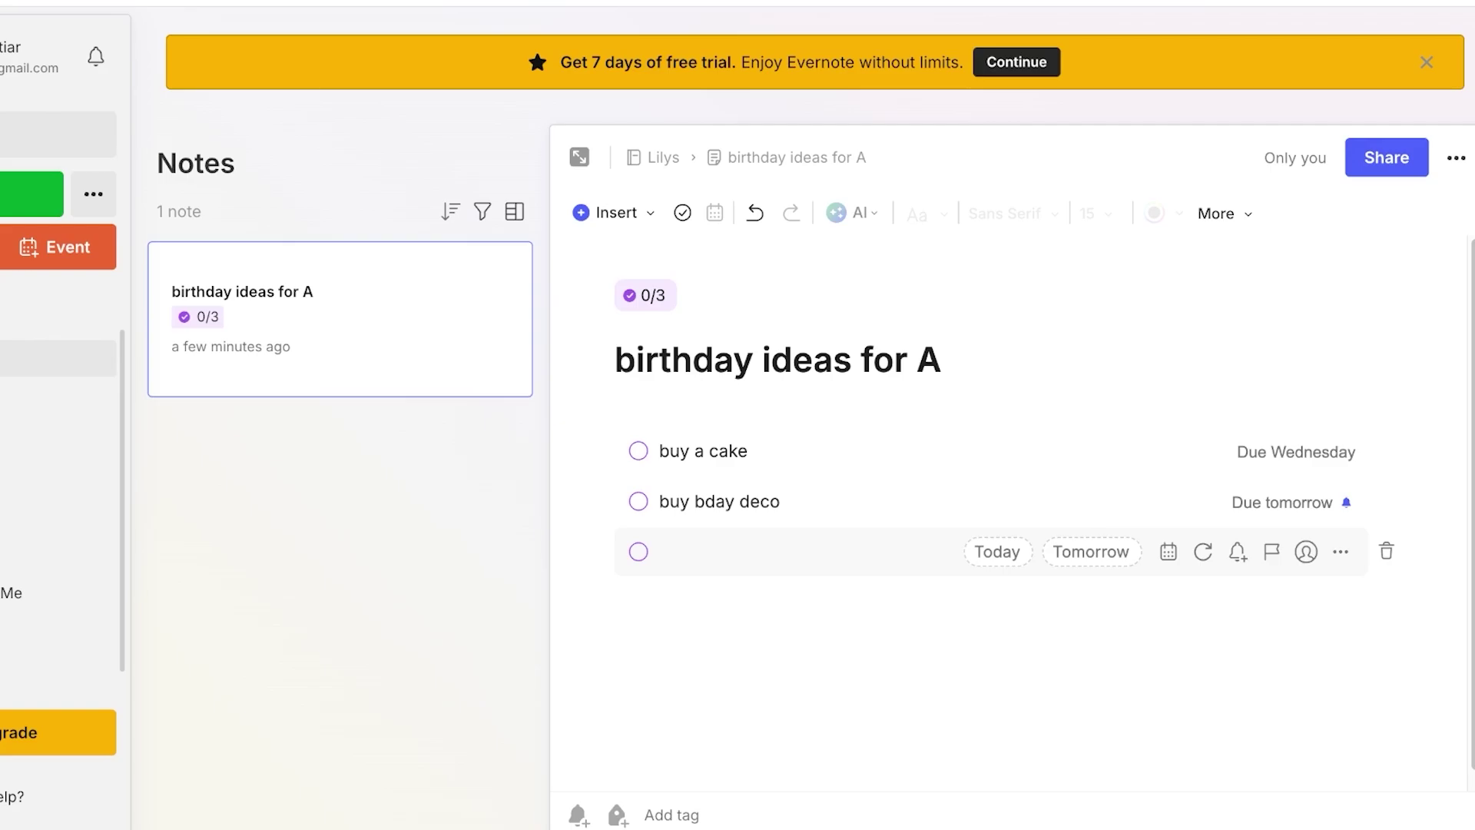
key("Return")
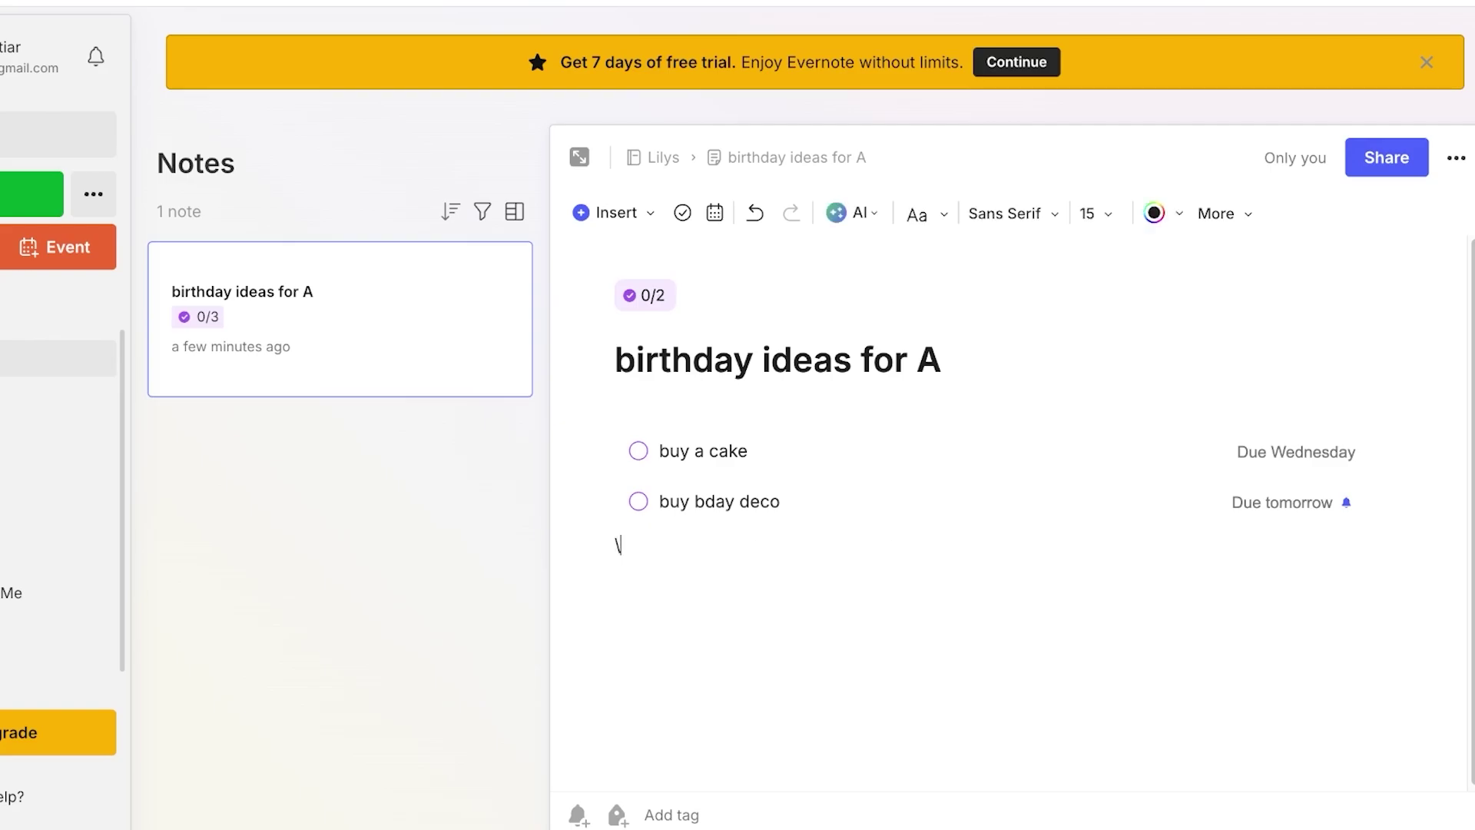
key("Return")
key("Return")
key("BackSpace")
Step: Insert a level 1 heading reading "Game Ideas" below the task list
type("/")
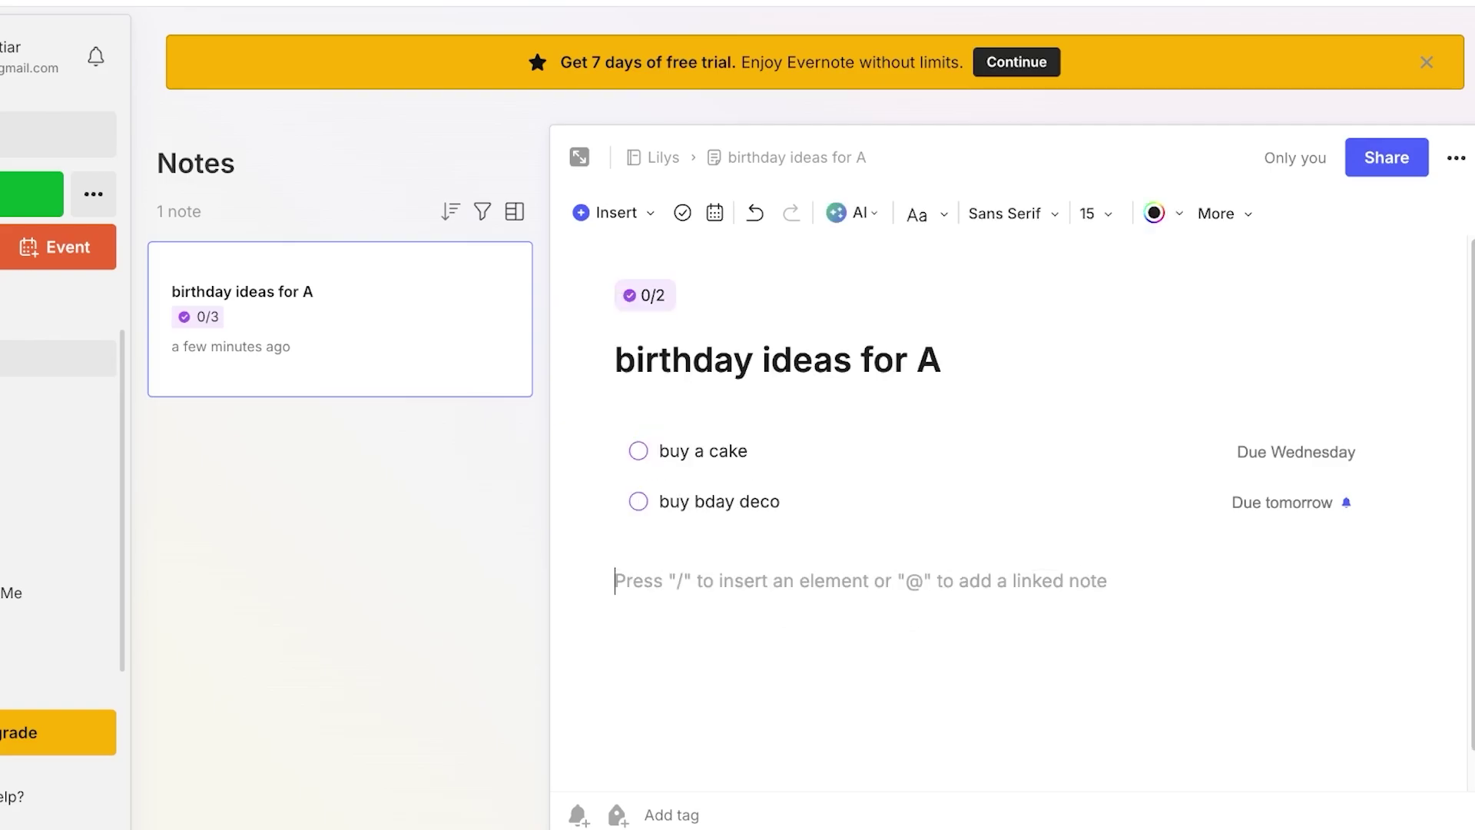
type("/")
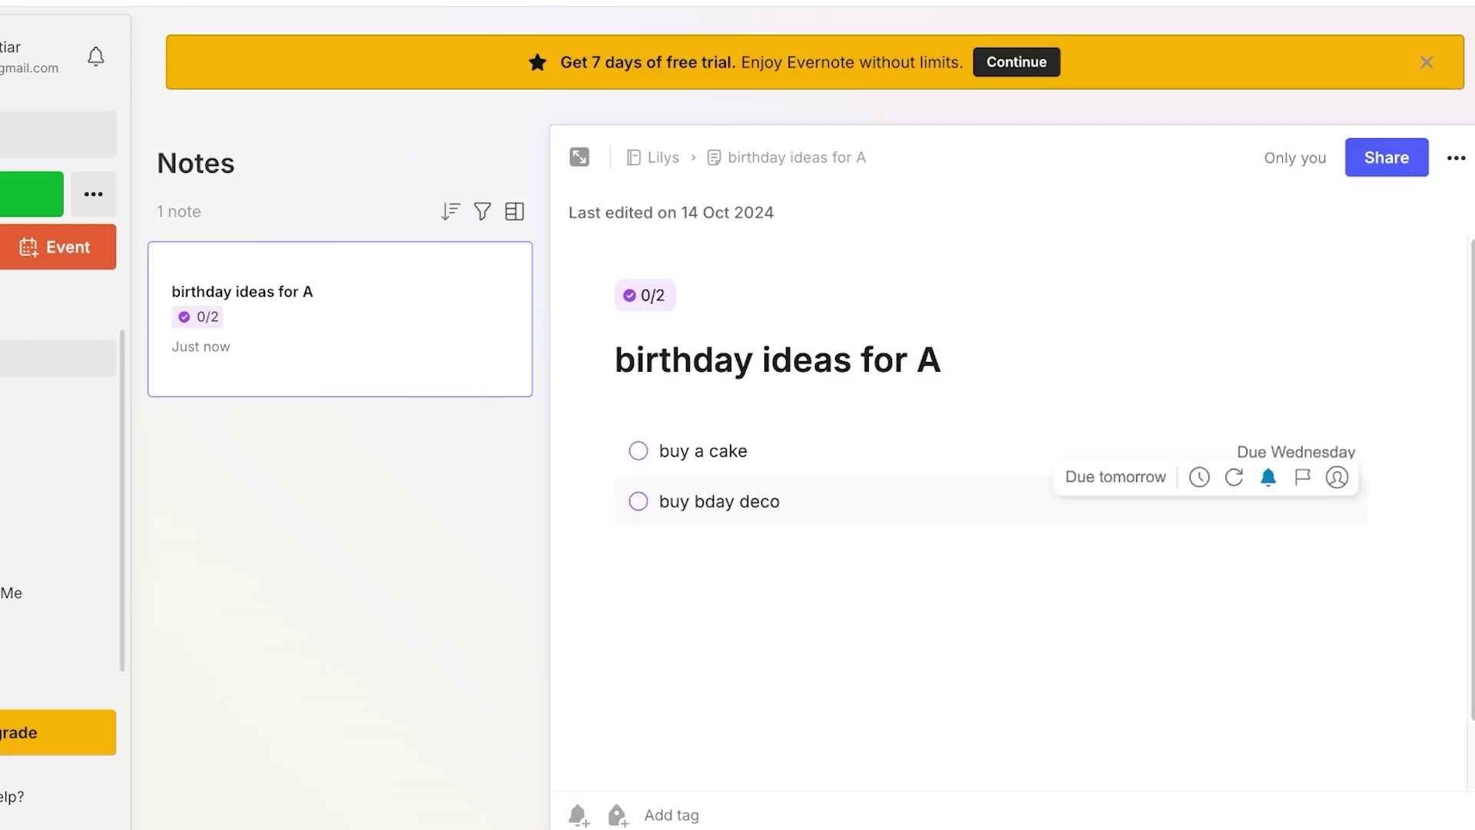
left_click(617, 611)
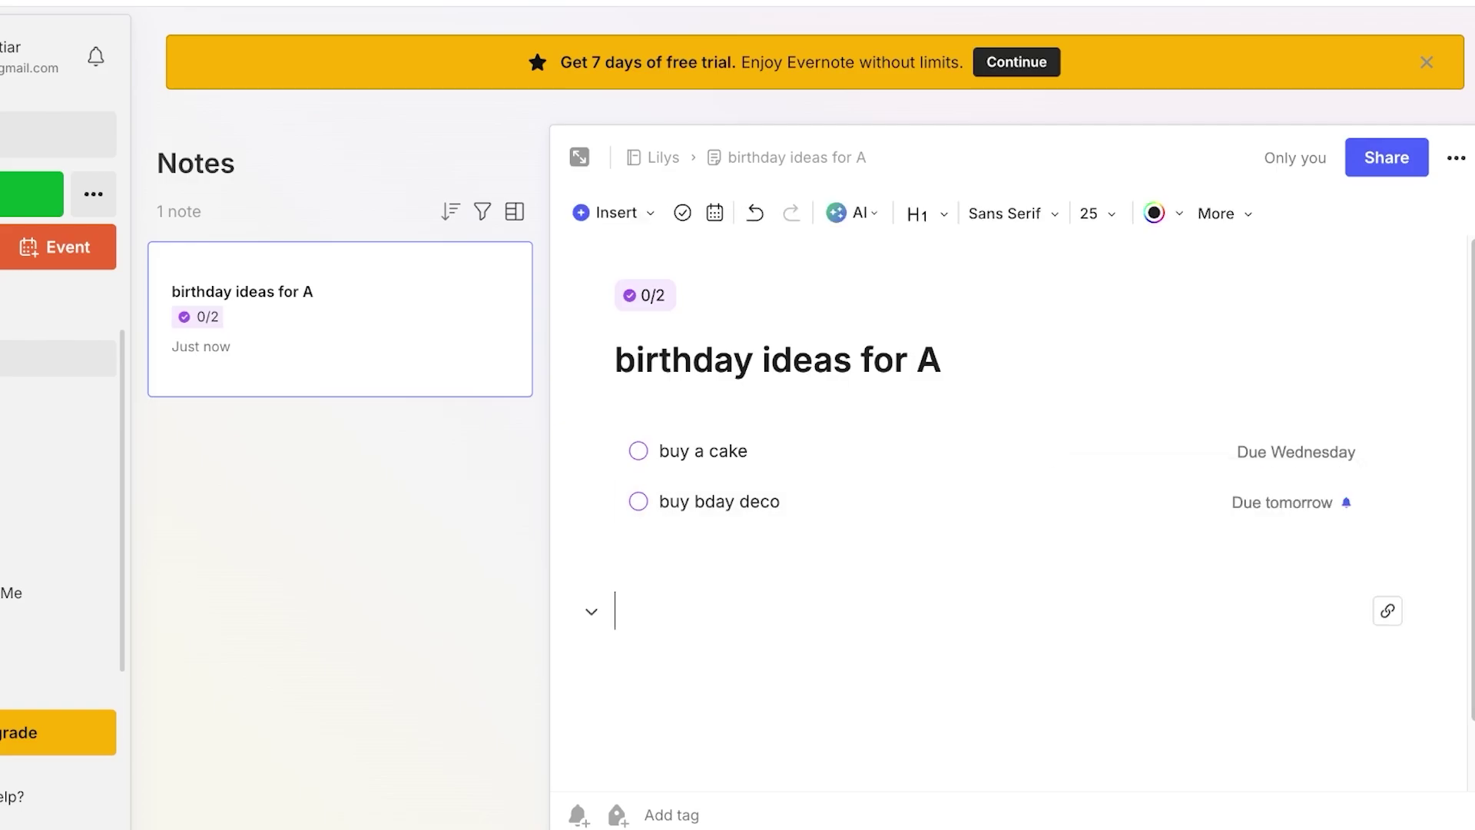
type("A")
key("BackSpace")
type("Game Ideas")
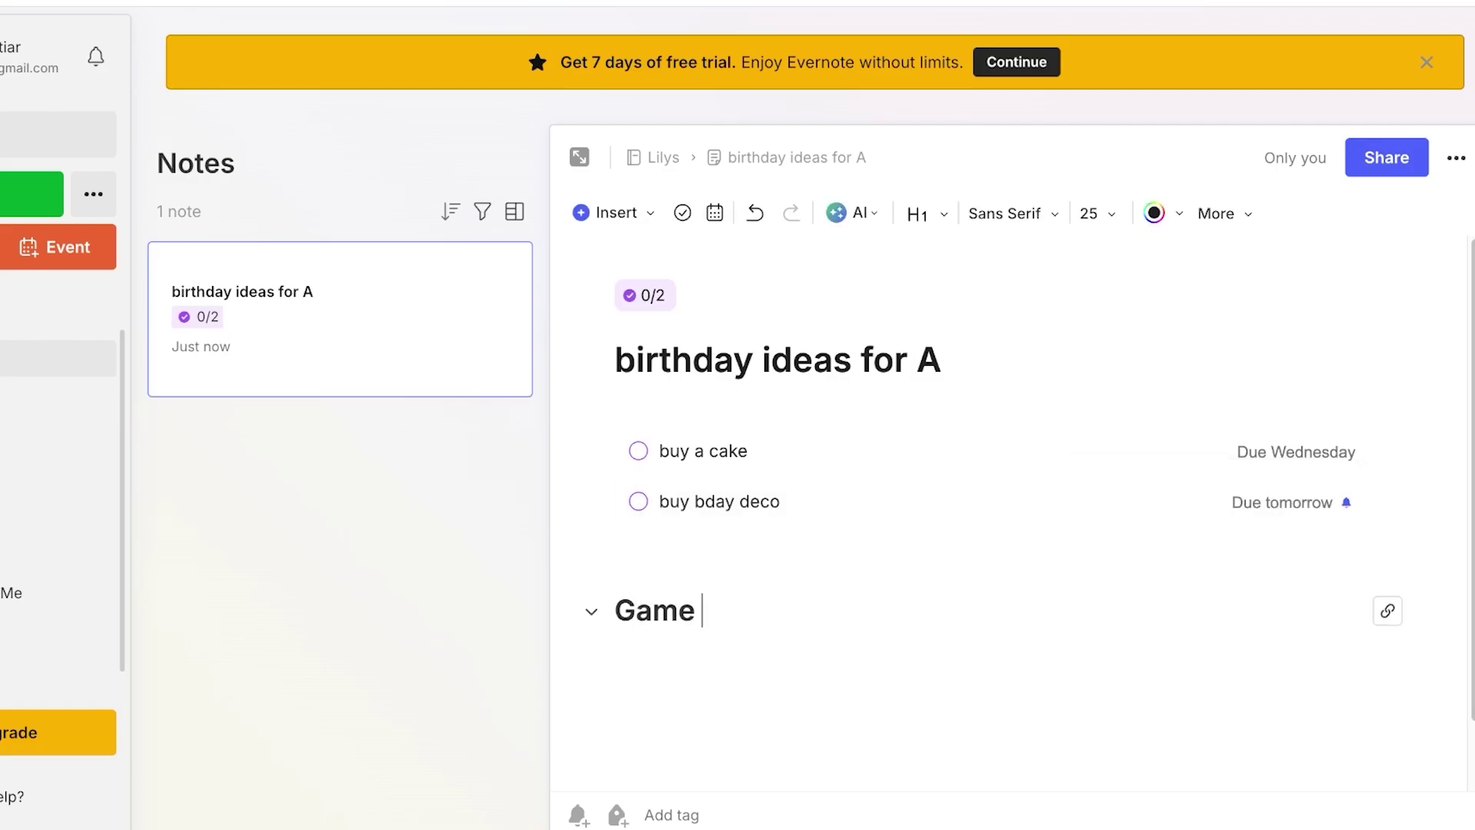
key("Return")
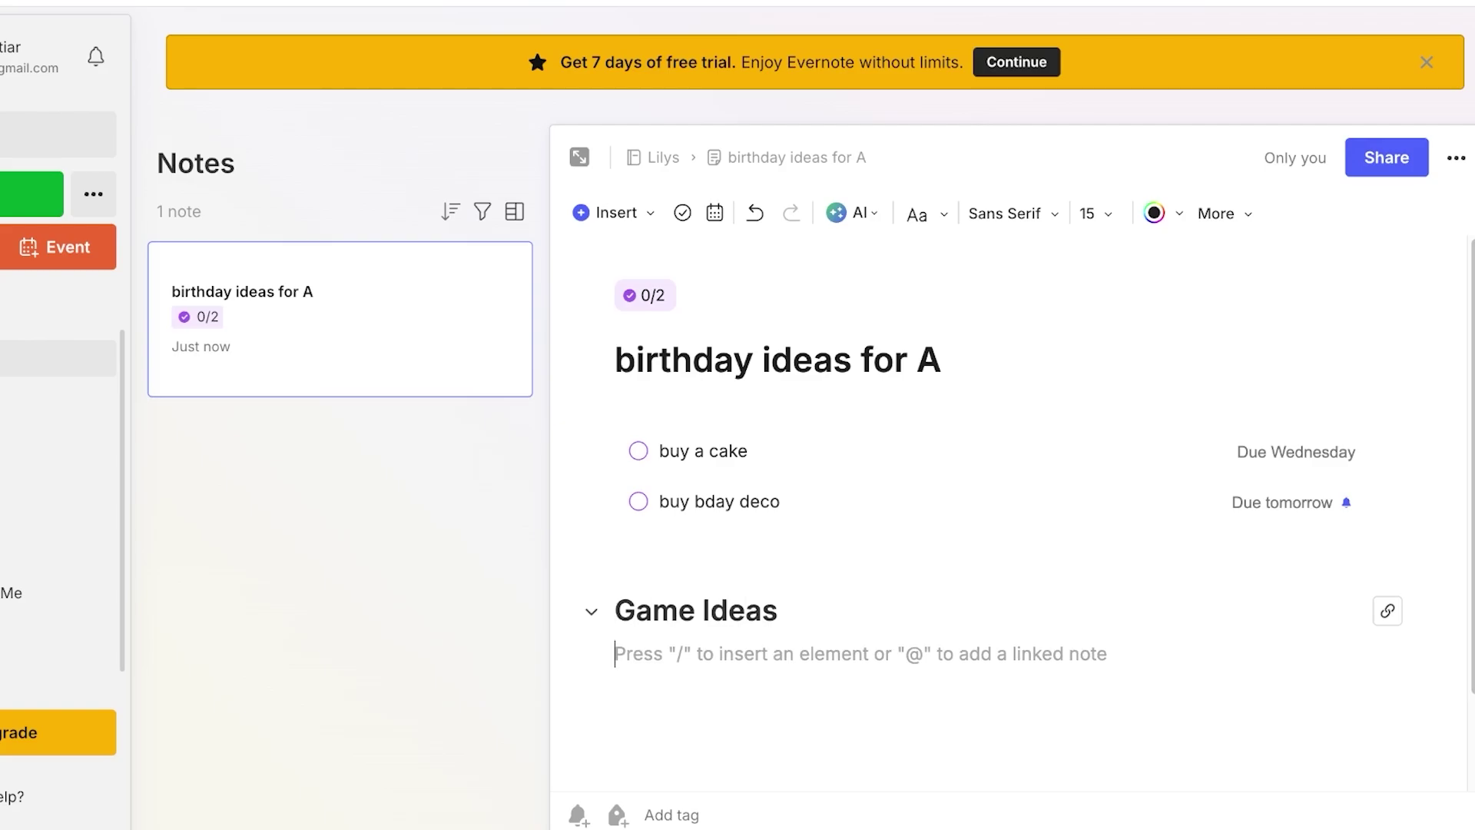
type("jiahndias")
key("Return")
type("dnakijshdn")
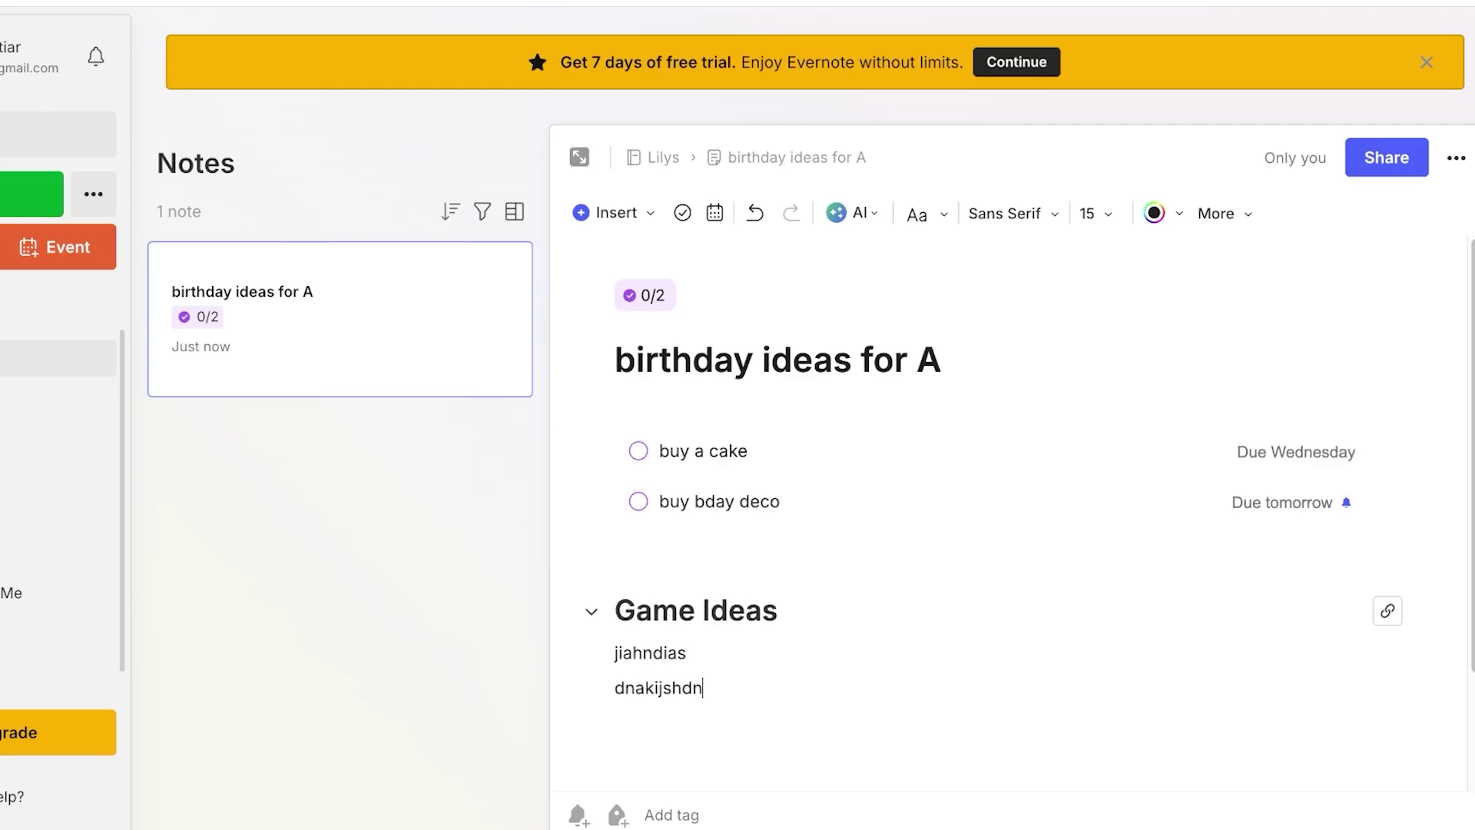
key("BackSpace")
key("BackSpace")
key("BackSpace")
key("BackSpace")
key("BackSpace")
key("BackSpace")
key("BackSpace")
key("BackSpace")
key("BackSpace")
key("BackSpace")
key("BackSpace")
key("BackSpace")
key("BackSpace")
key("BackSpace")
key("BackSpace")
key("BackSpace")
key("BackSpace")
key("BackSpace")
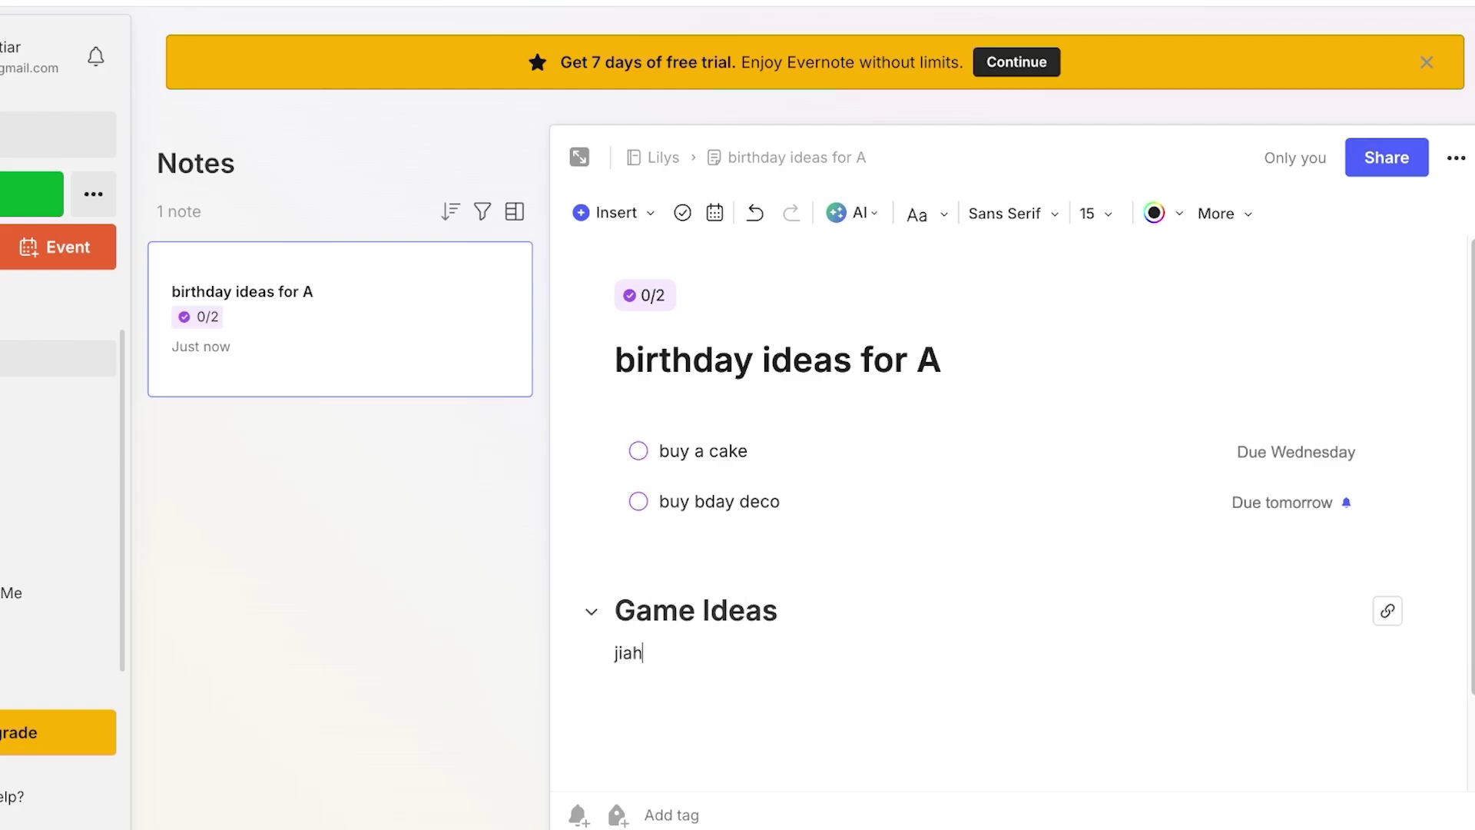
Step: List "poker" and "charades" on separate lines under the Game Ideas heading and turn both lines into checkboxes
type("poker")
key("Return")
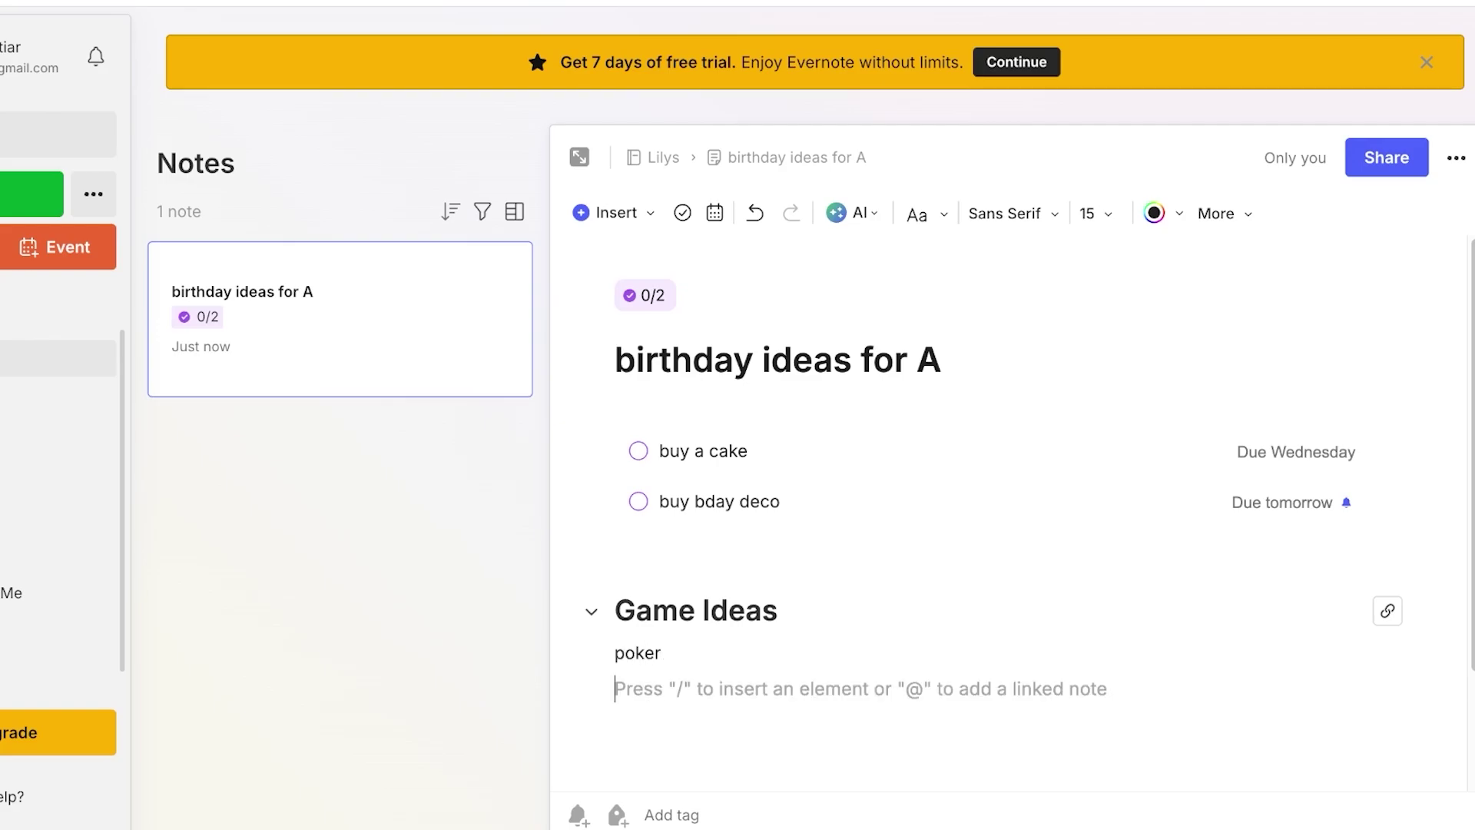
type("charades")
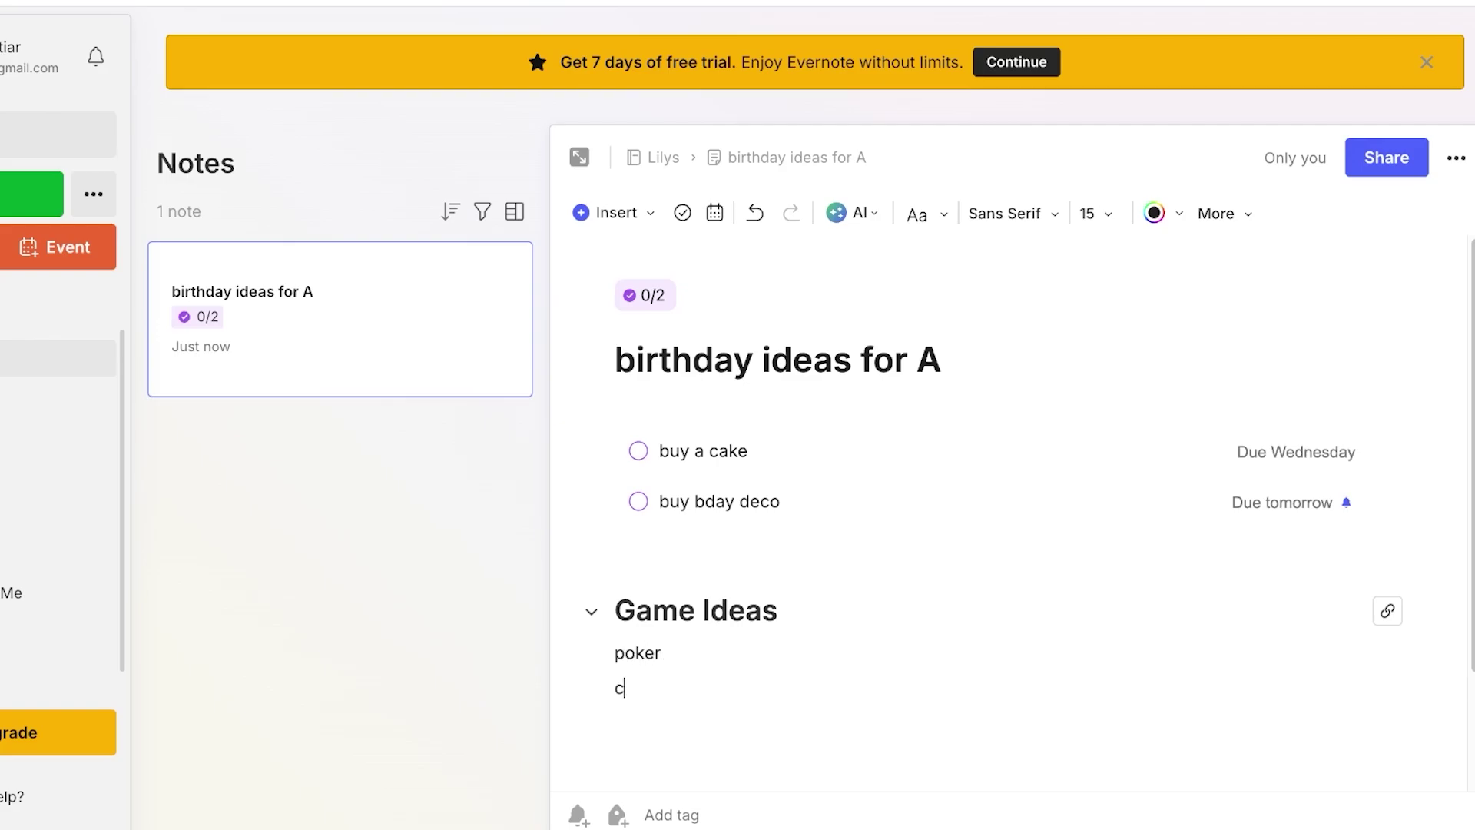
key("Return")
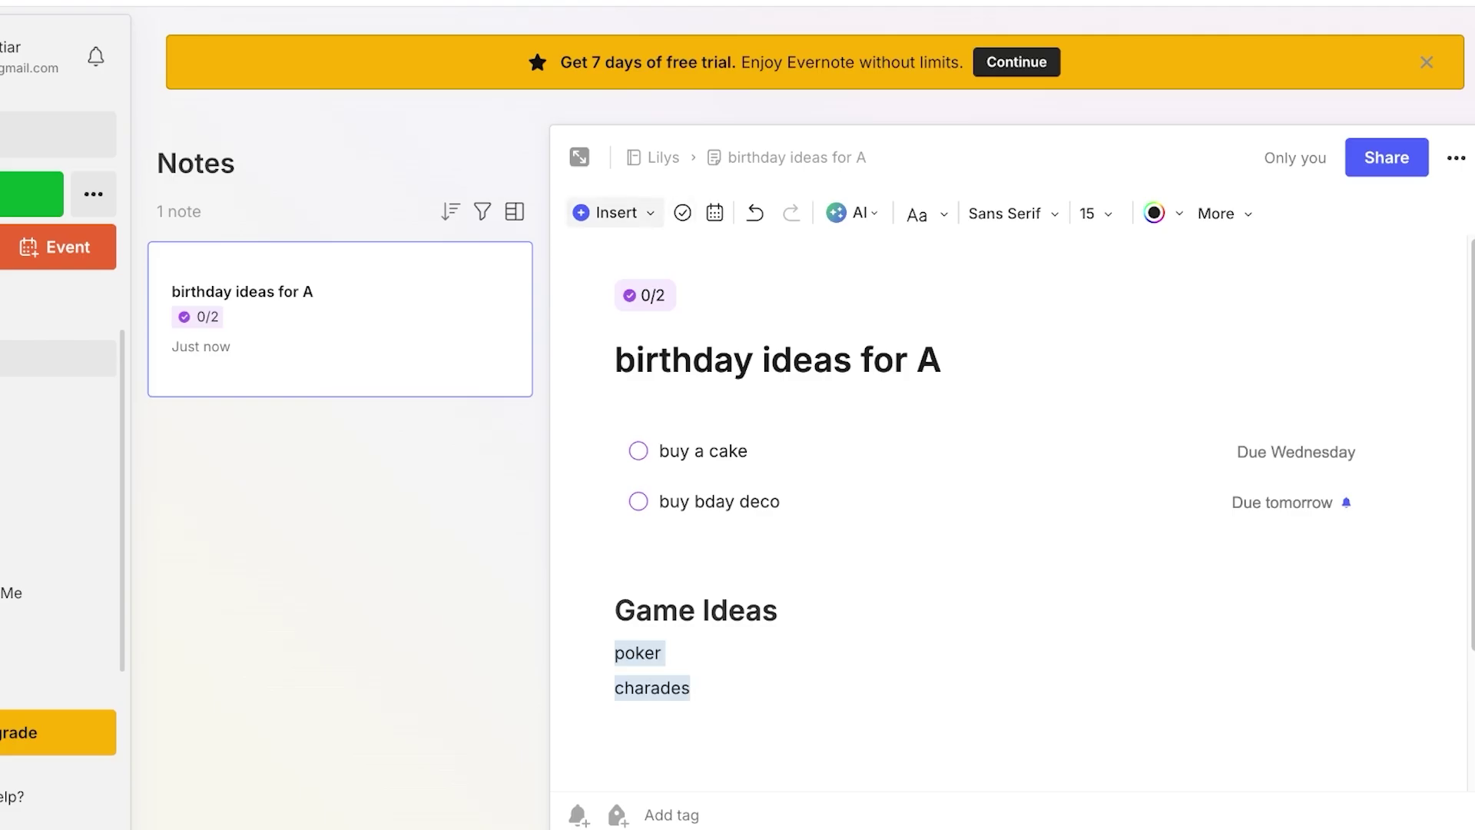
left_click(615, 212)
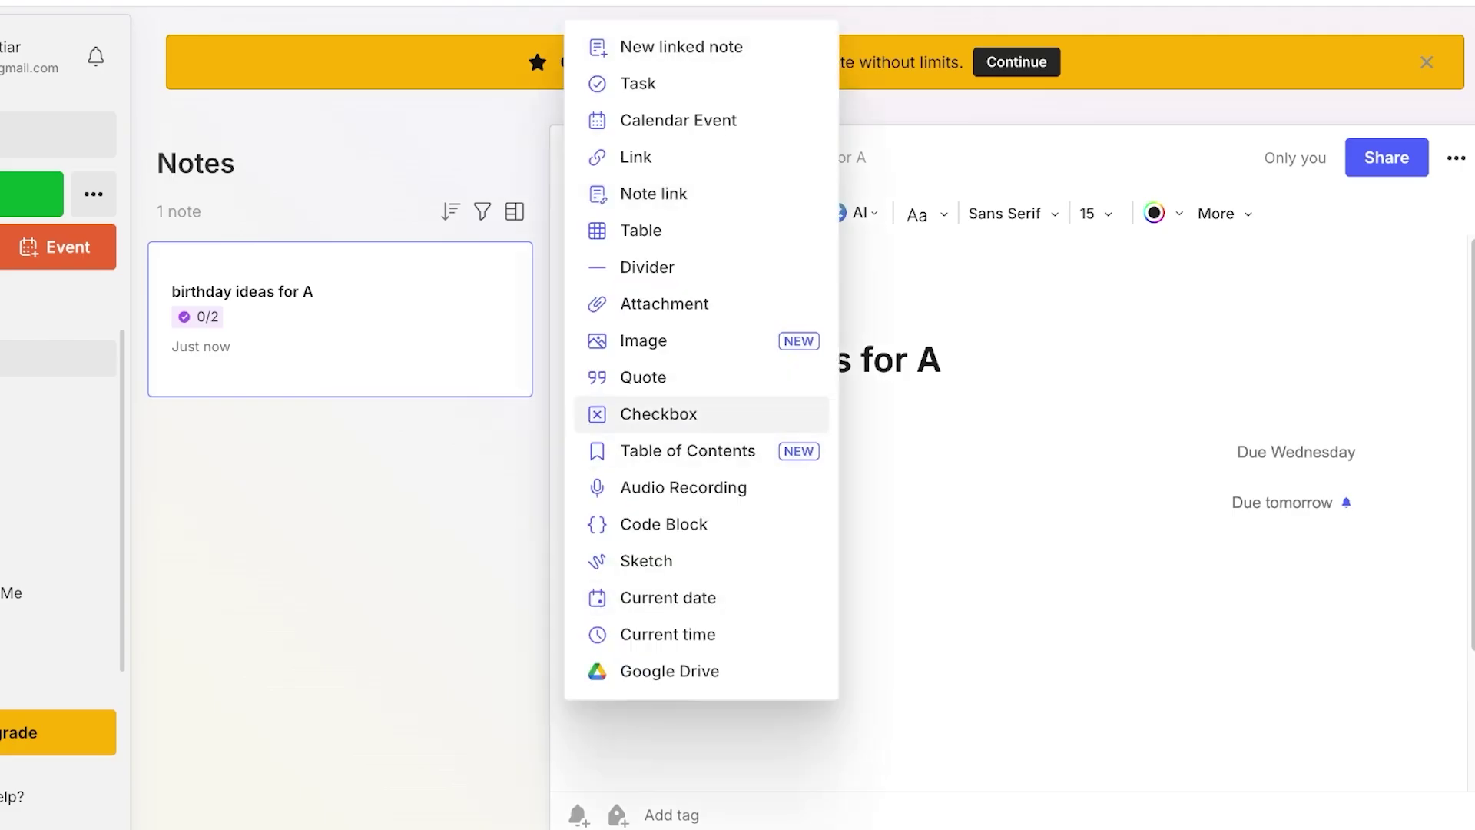
left_click(659, 414)
left_click(677, 758)
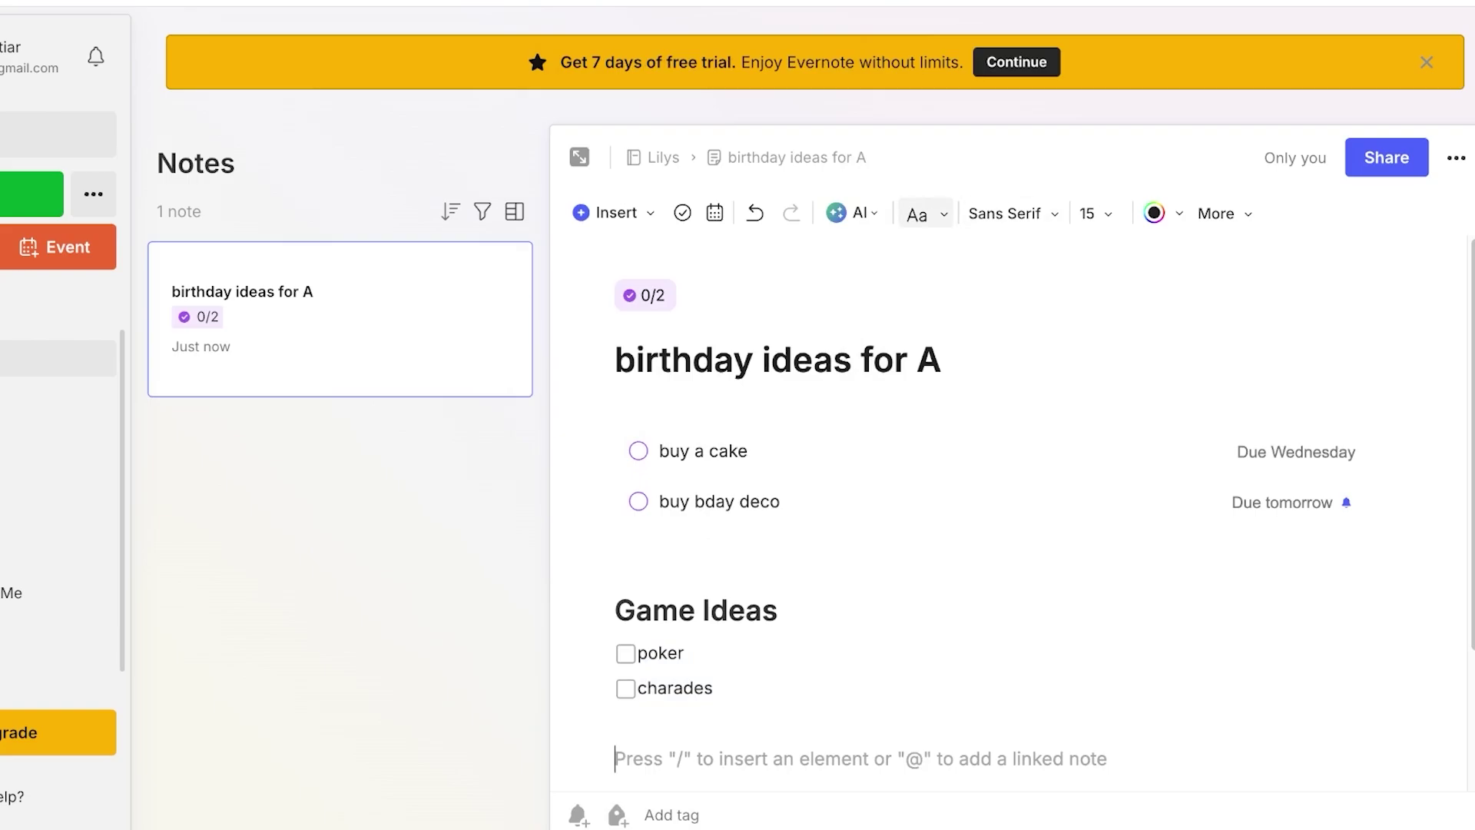
Step: Look over the AI tools and additional actions available for the birthday note
left_click(853, 213)
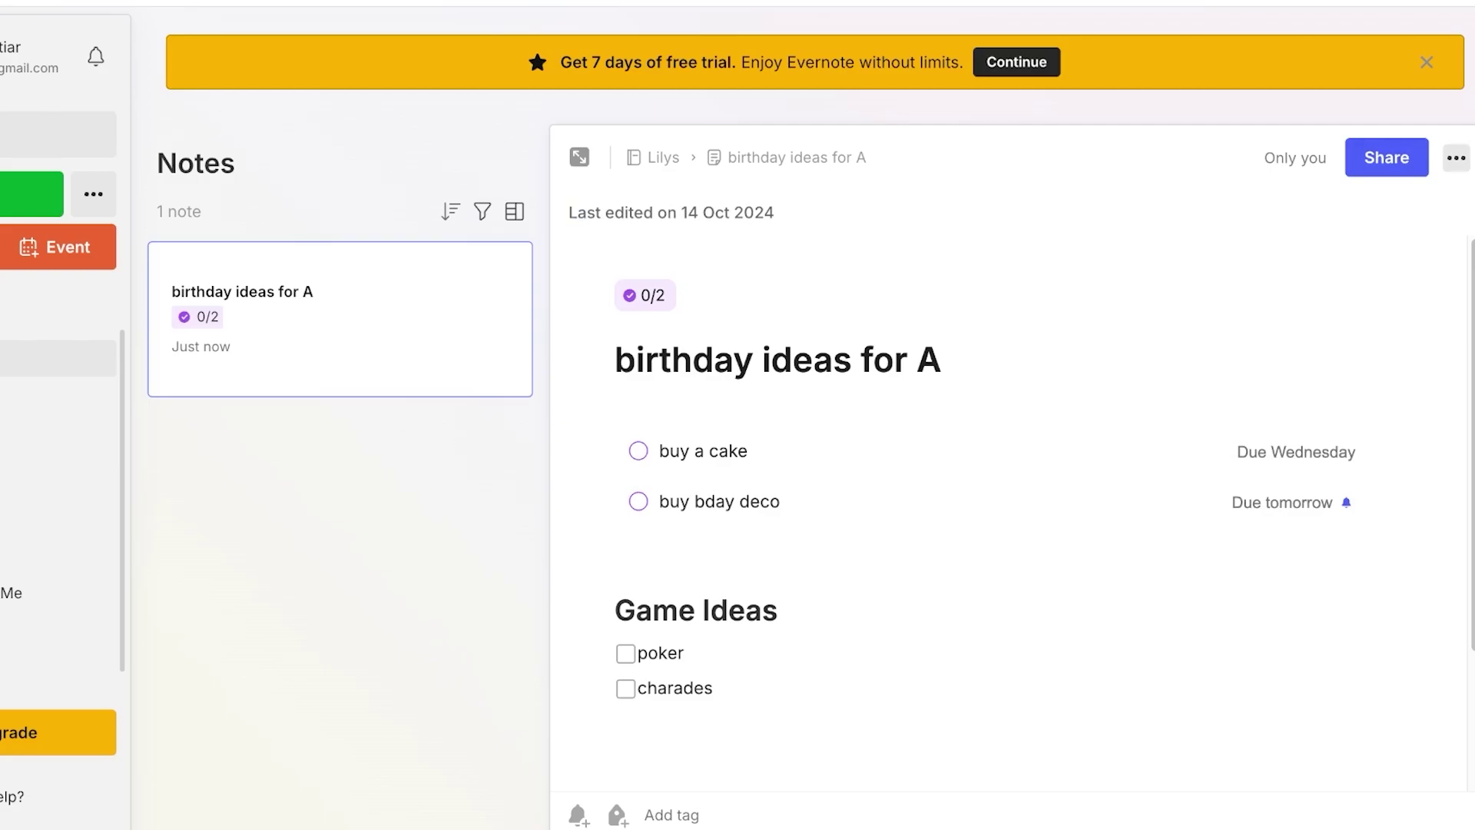
left_click(1457, 157)
left_click(617, 410)
Step: Examine the Files section and its sort options, with a brief check of the task list
left_click(69, 432)
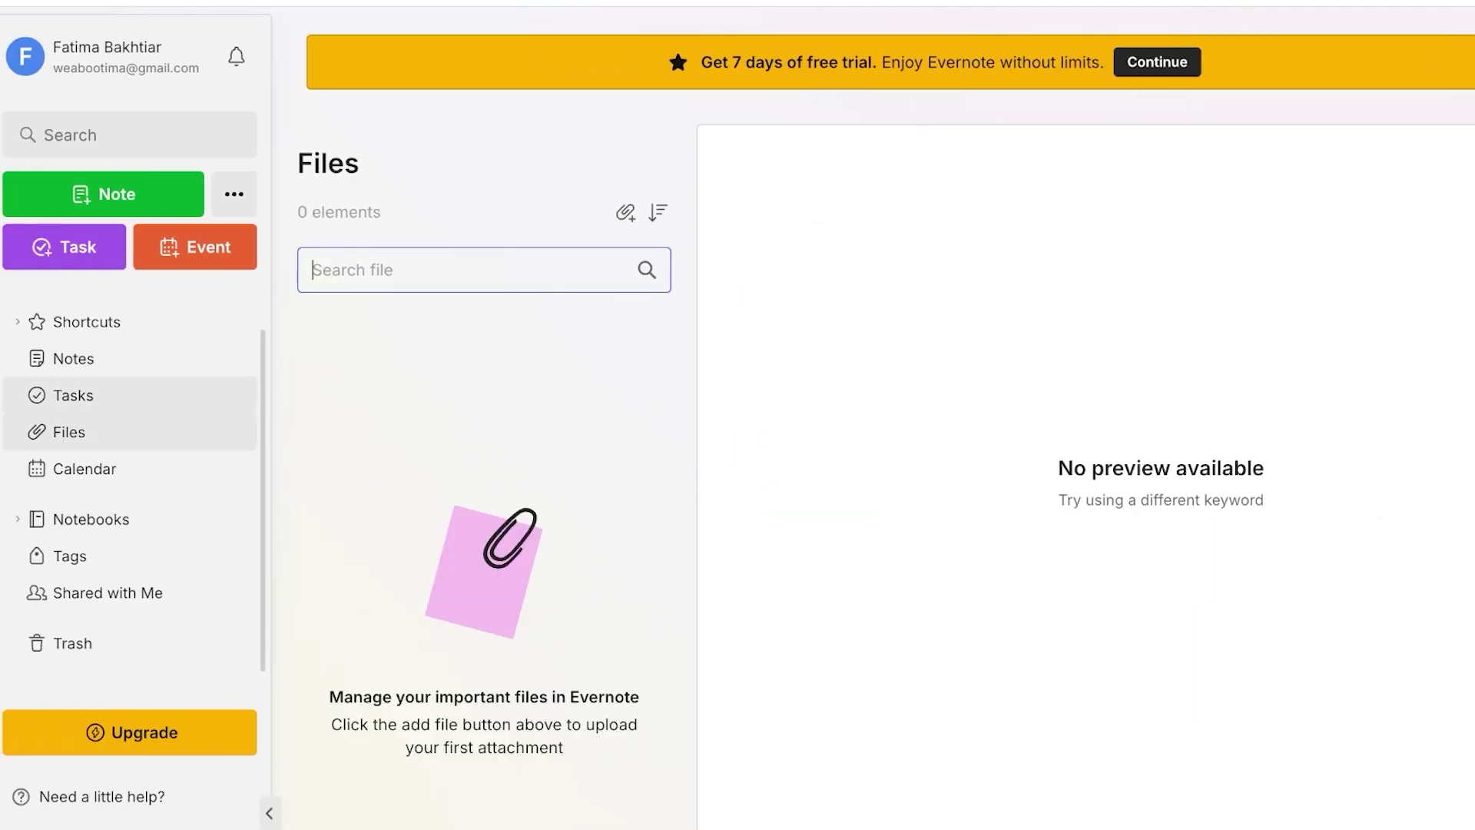
left_click(73, 395)
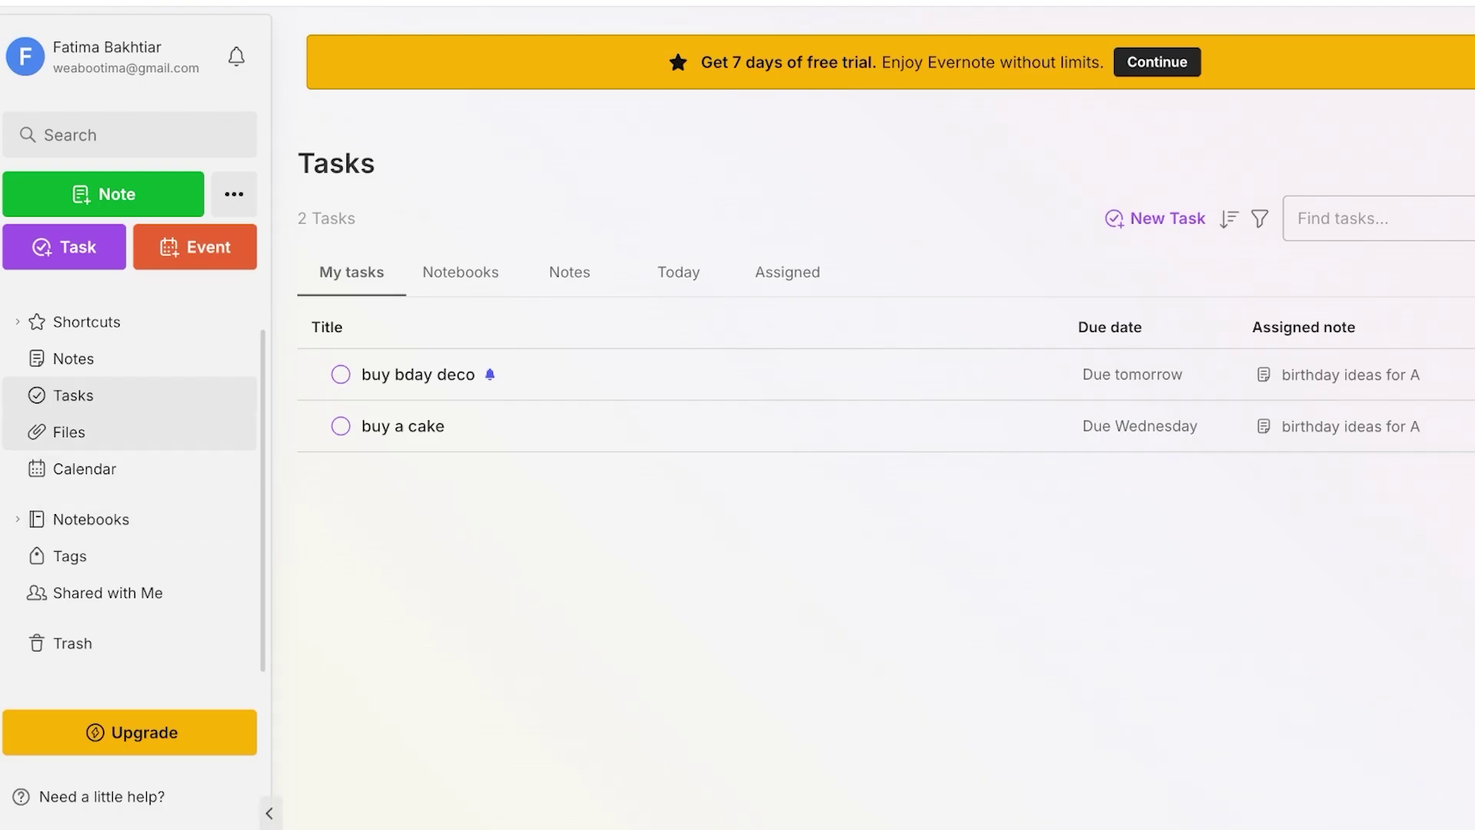
left_click(70, 432)
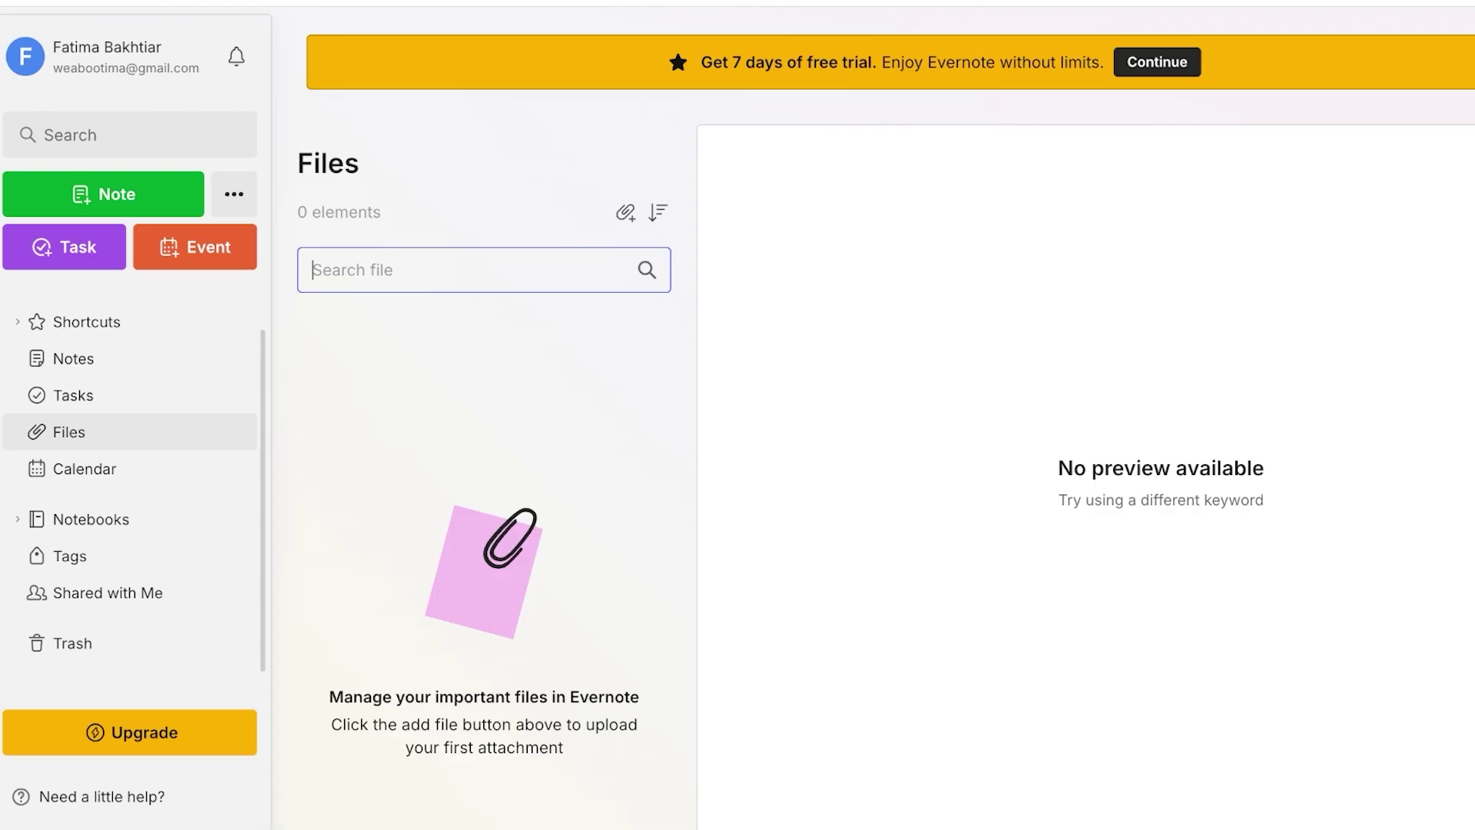
left_click(657, 213)
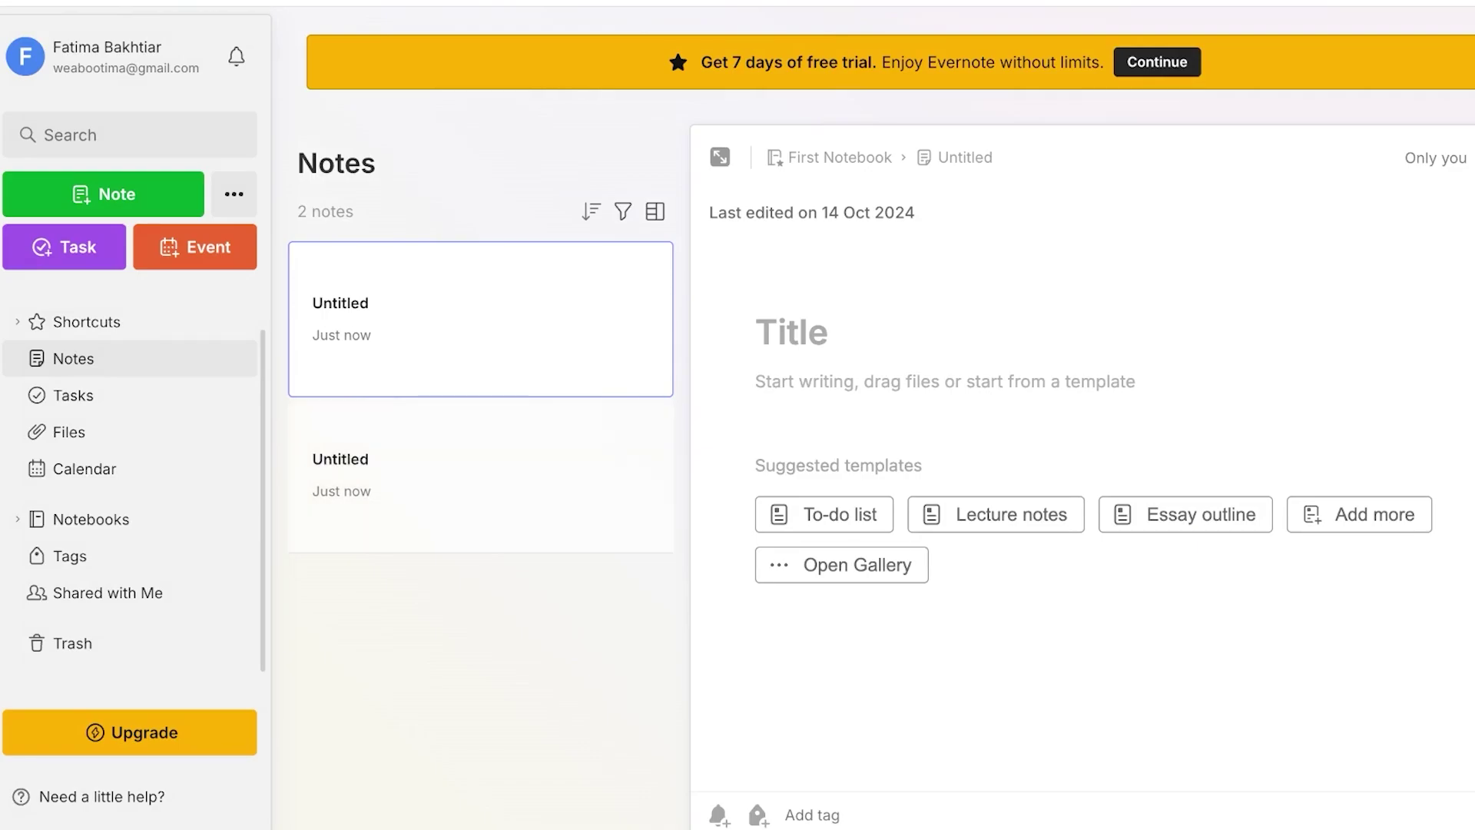
Step: Set the Lilys notebook as the default notebook
left_click(91, 520)
left_click(1472, 421)
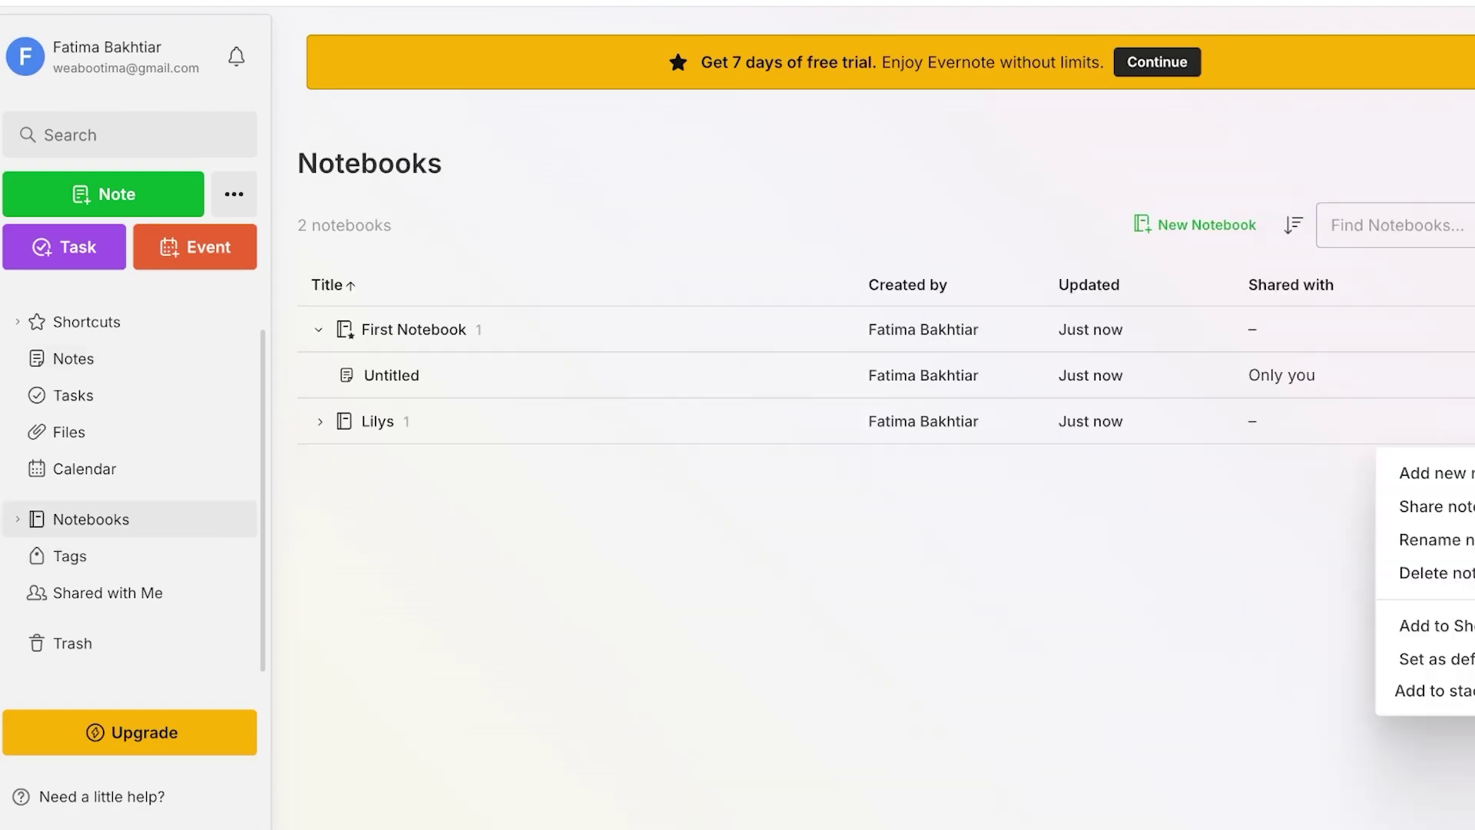
left_click(1434, 659)
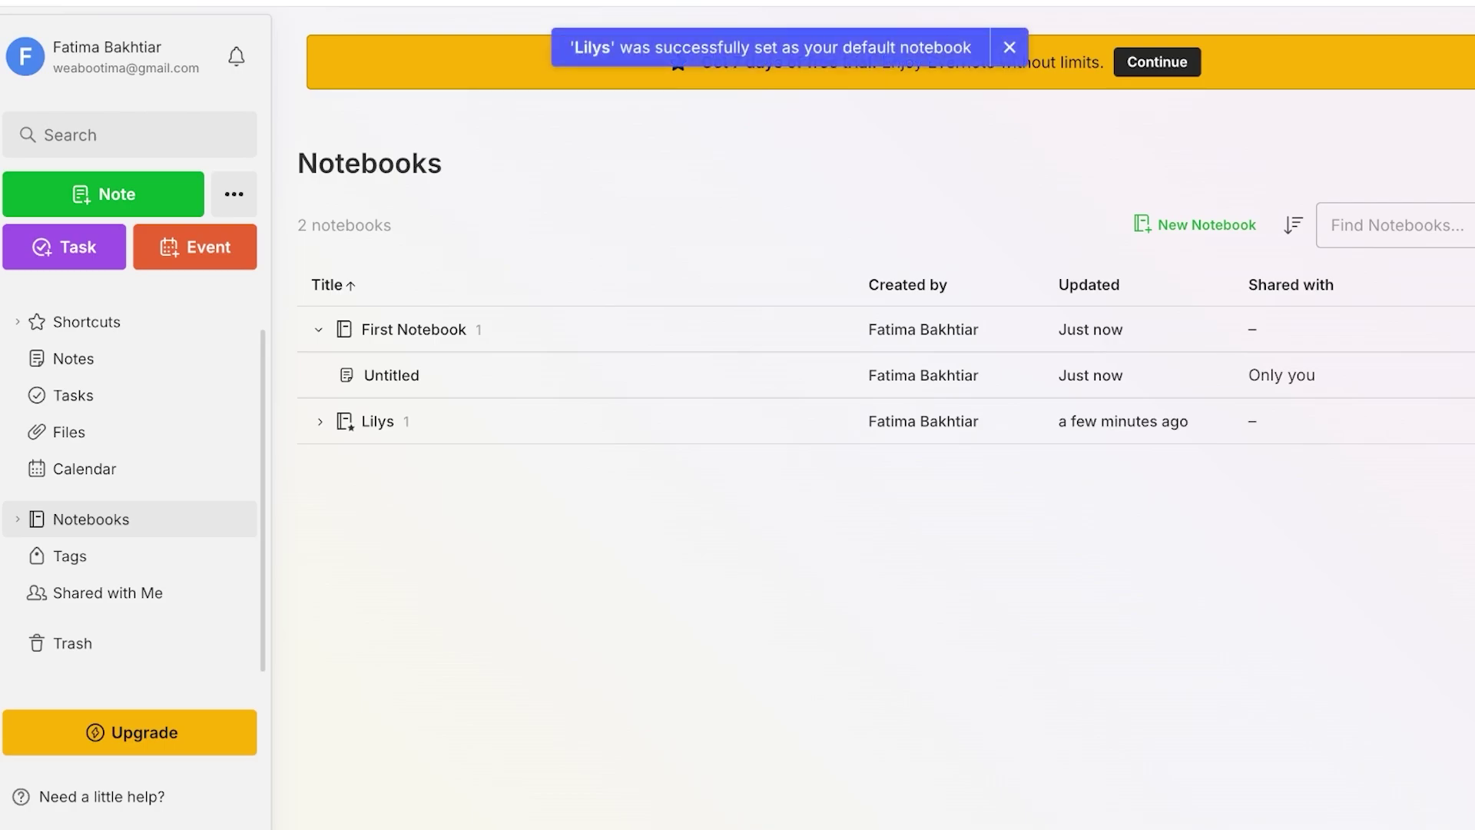
Step: Examine the actions available for the Lilys notebook, including adding it to a stack, without applying any
left_click(1471, 421)
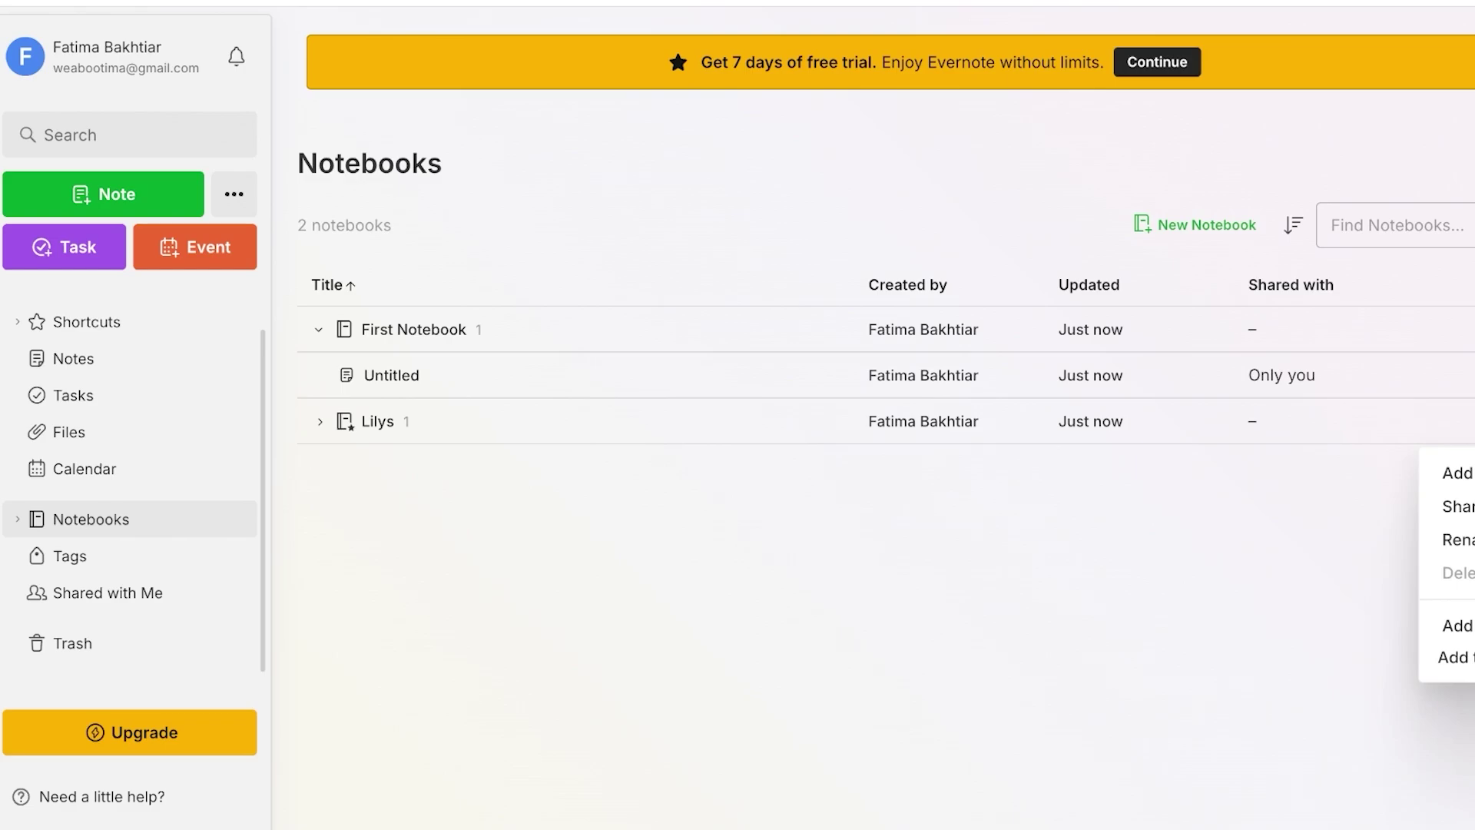
mouse_move(1456, 658)
left_click(1324, 655)
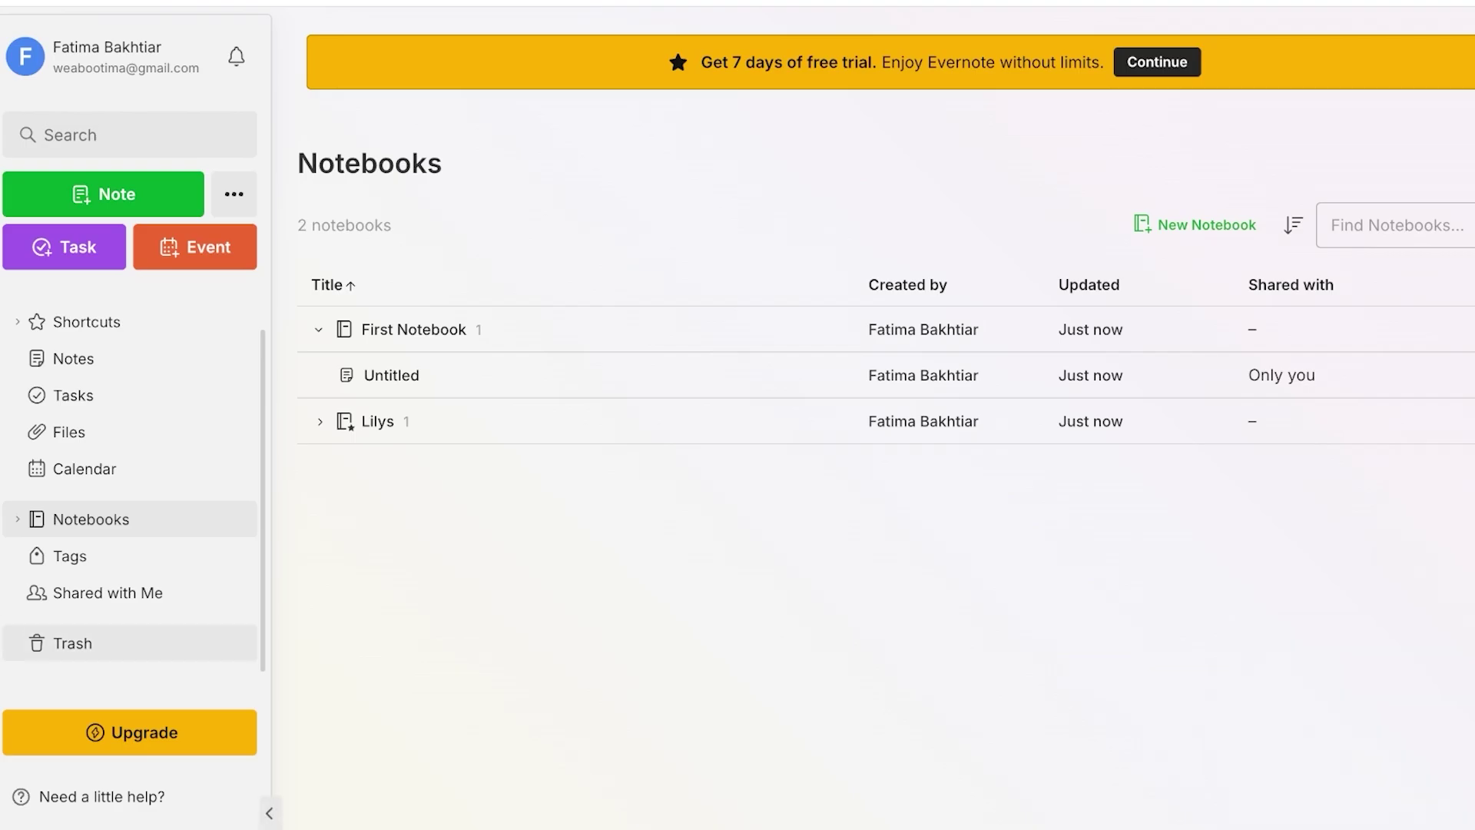
Step: Look at the items shared with this account and the tags overview, then close the tags overview
left_click(108, 593)
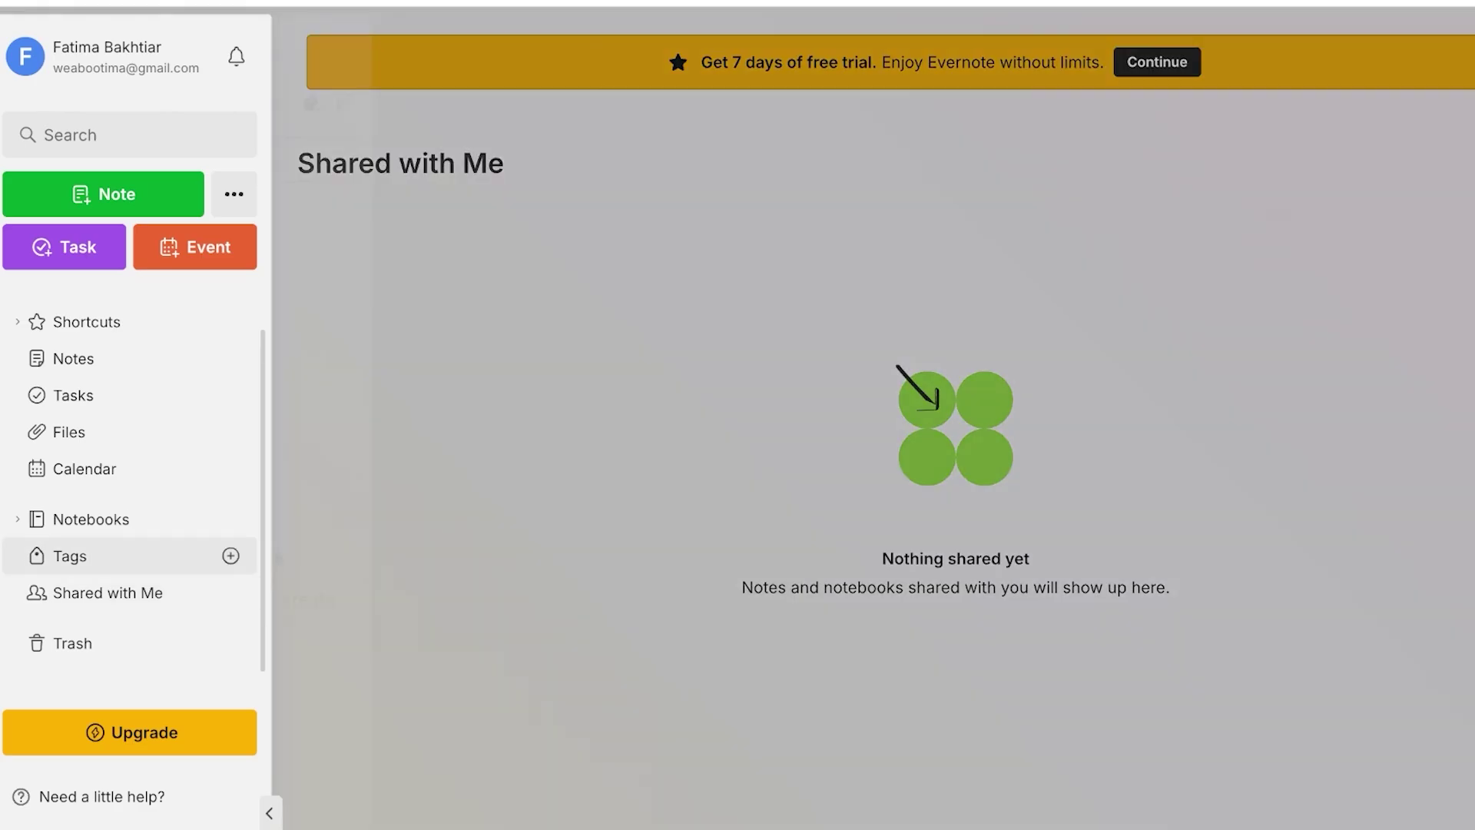
left_click(70, 556)
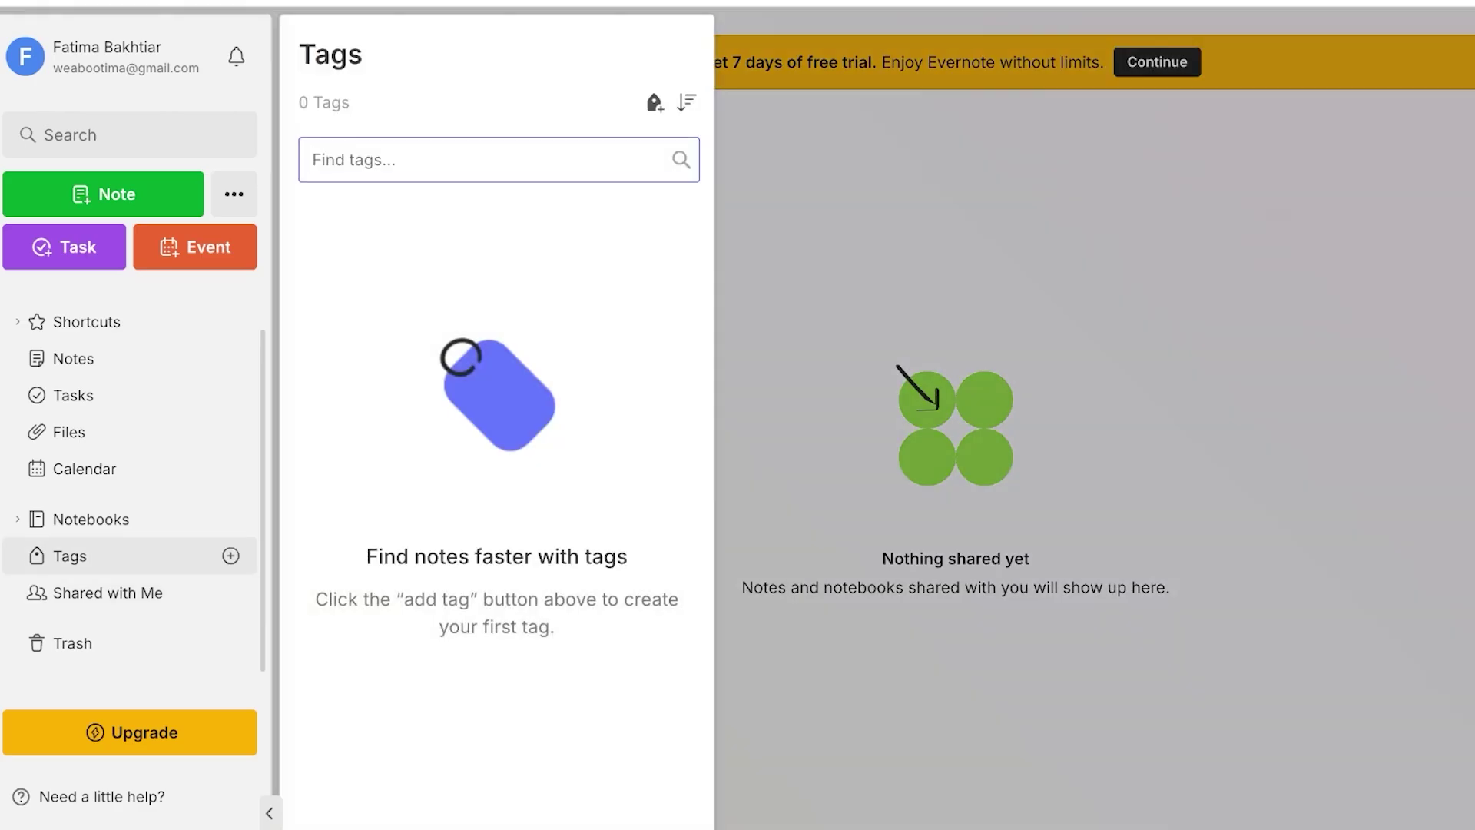
left_click(845, 200)
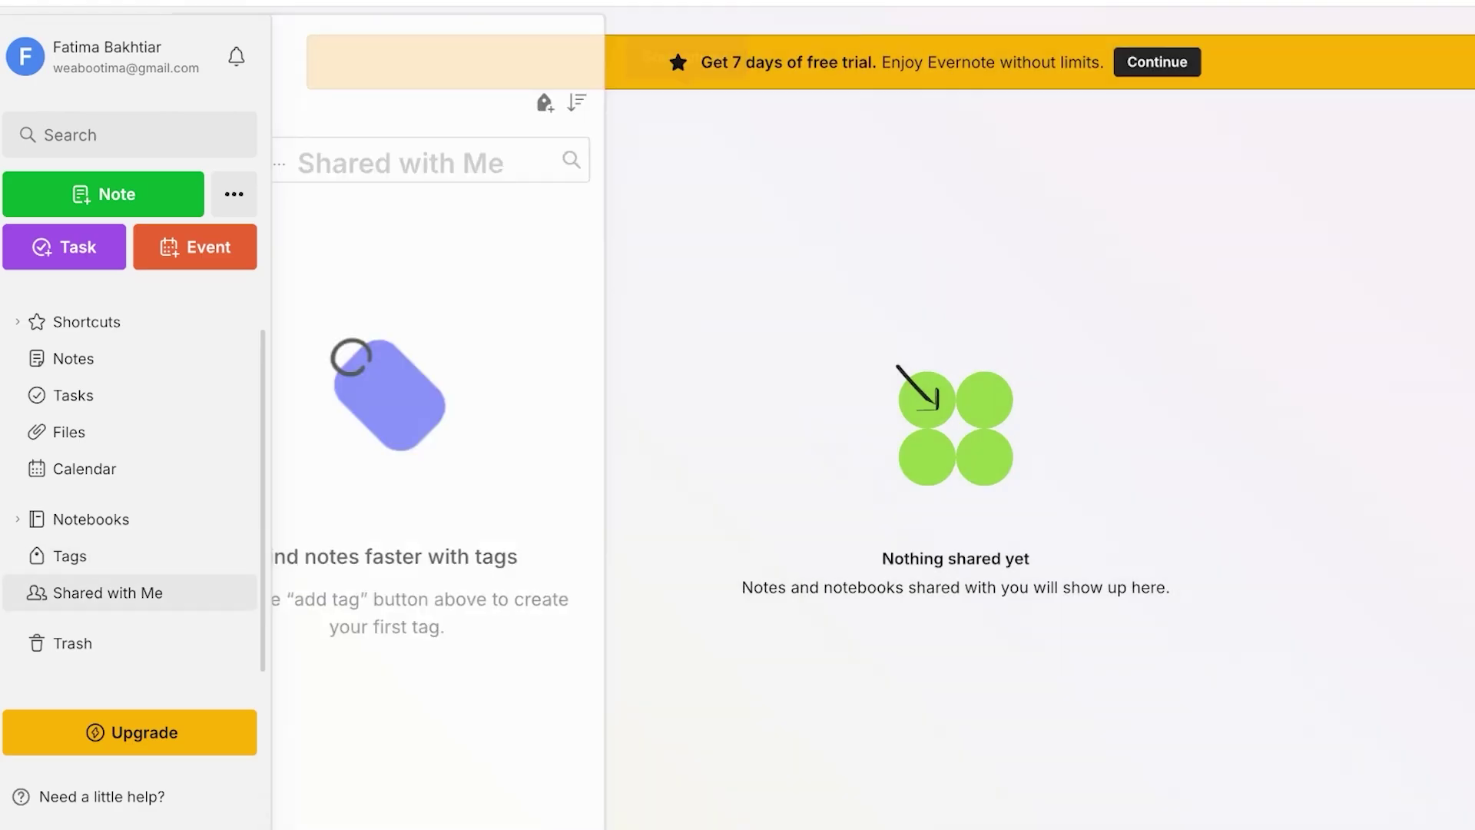